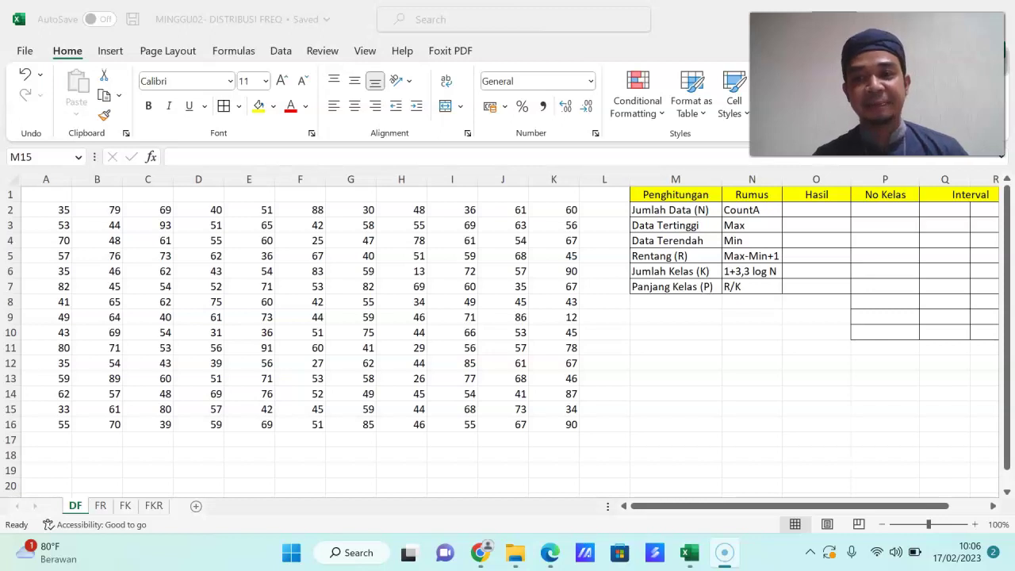
- Look over the DF data block A2:K16 and the FR, FK and FKR sheets, then return to DF
{"action": "left_click", "coordinate": [43, 211]}
{"action": "left_click", "coordinate": [43, 211]}
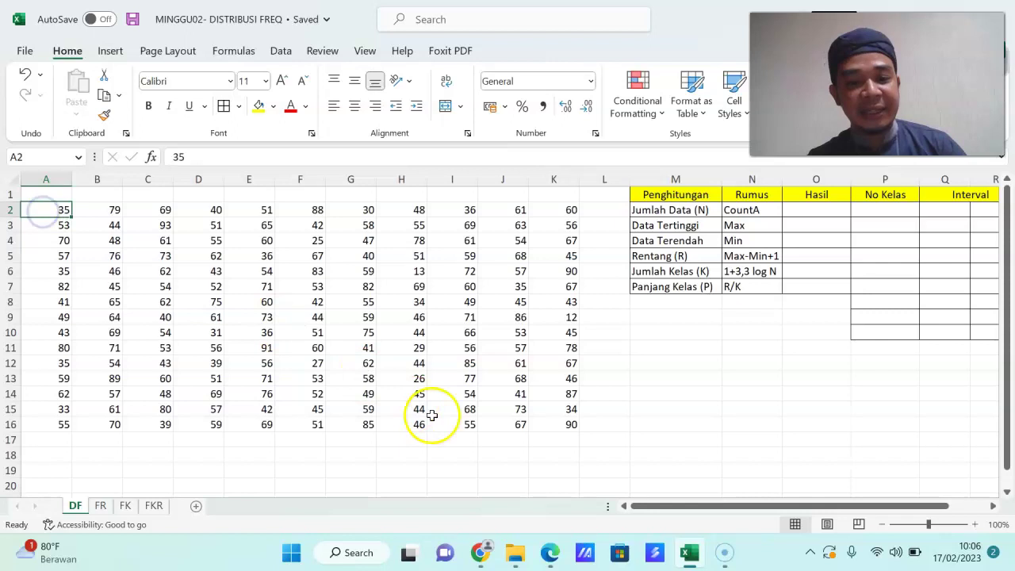
{"action": "left_click", "coordinate": [561, 429], "text": "shift"}
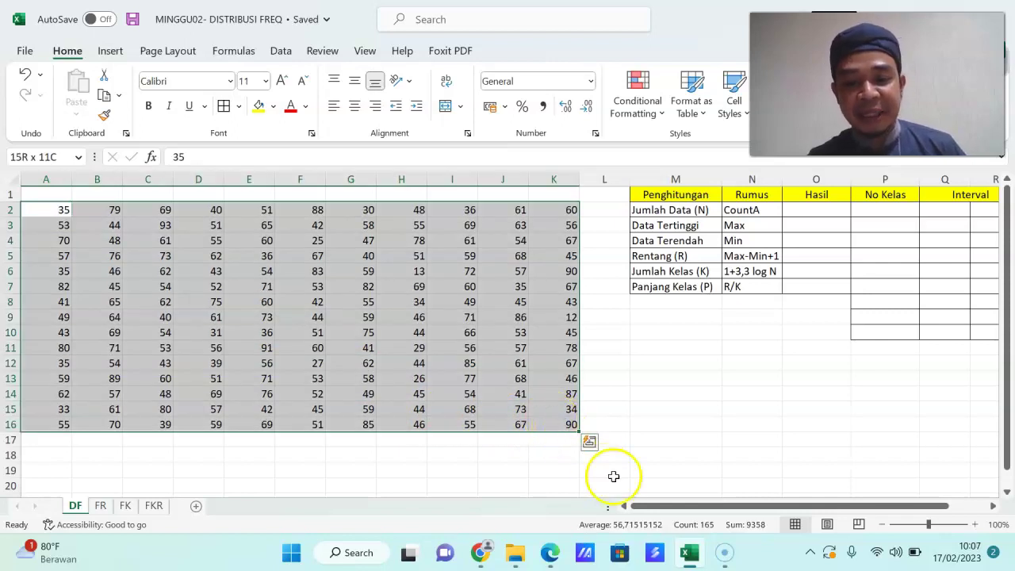
{"action": "left_click_drag", "start_coordinate": [646, 505], "coordinate": [698, 505]}
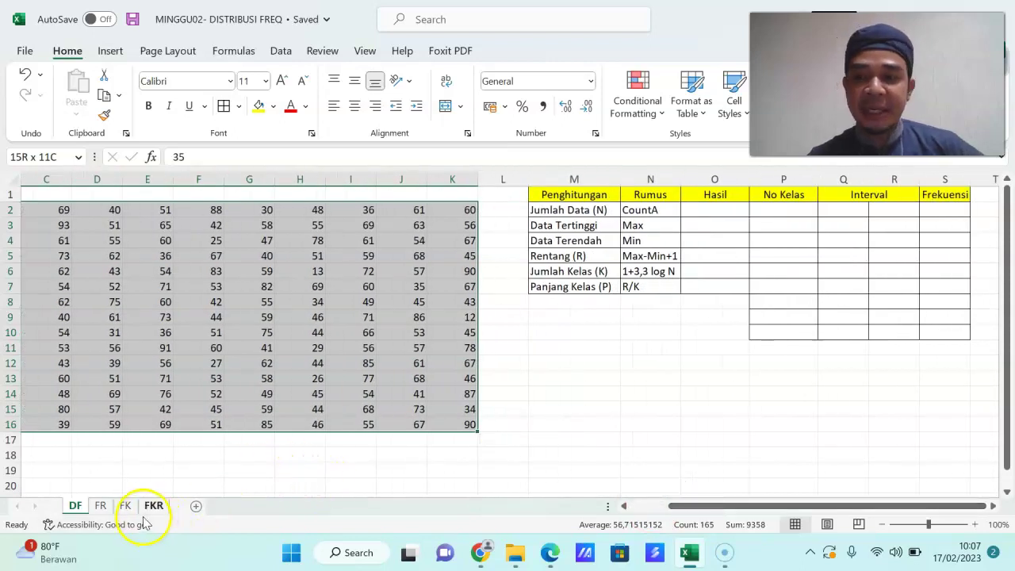
{"action": "left_click", "coordinate": [101, 506]}
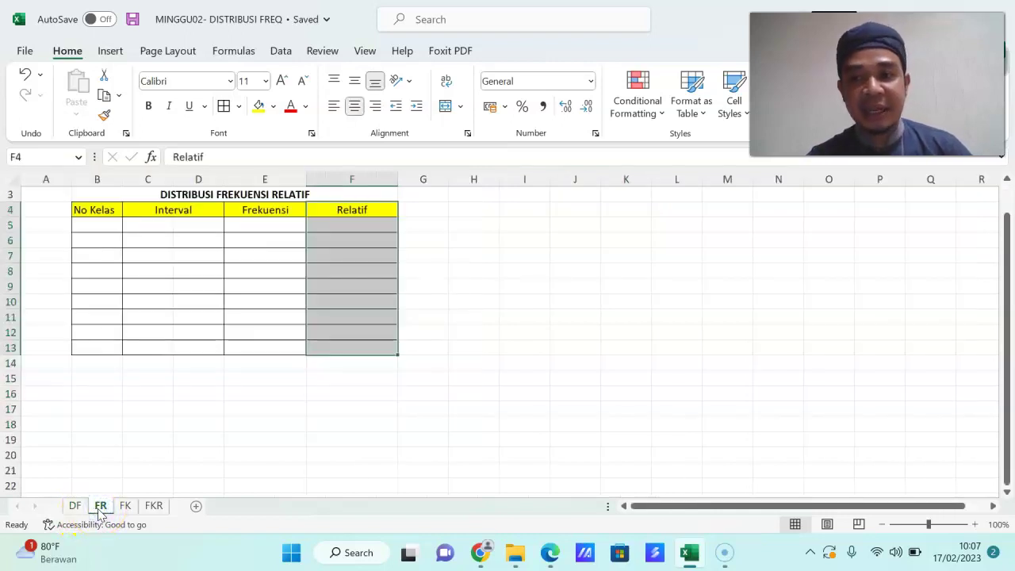
{"action": "left_click", "coordinate": [124, 506]}
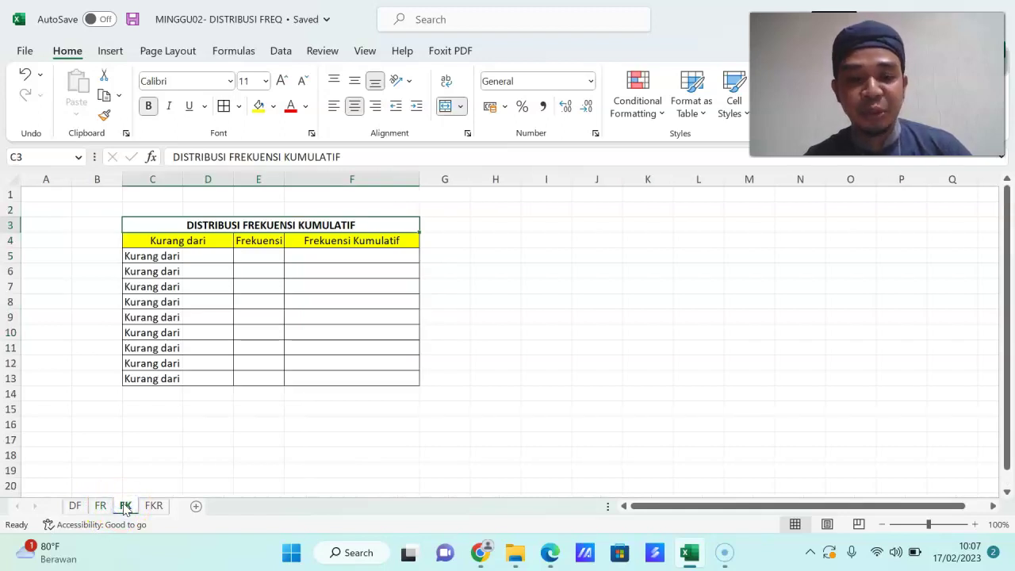
{"action": "left_click", "coordinate": [150, 506]}
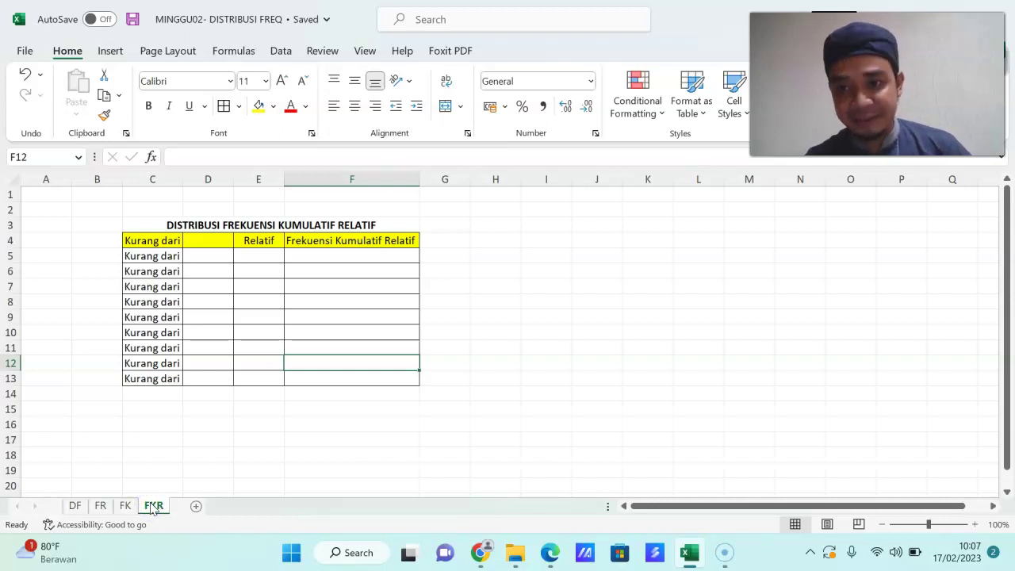
{"action": "left_click", "coordinate": [79, 512]}
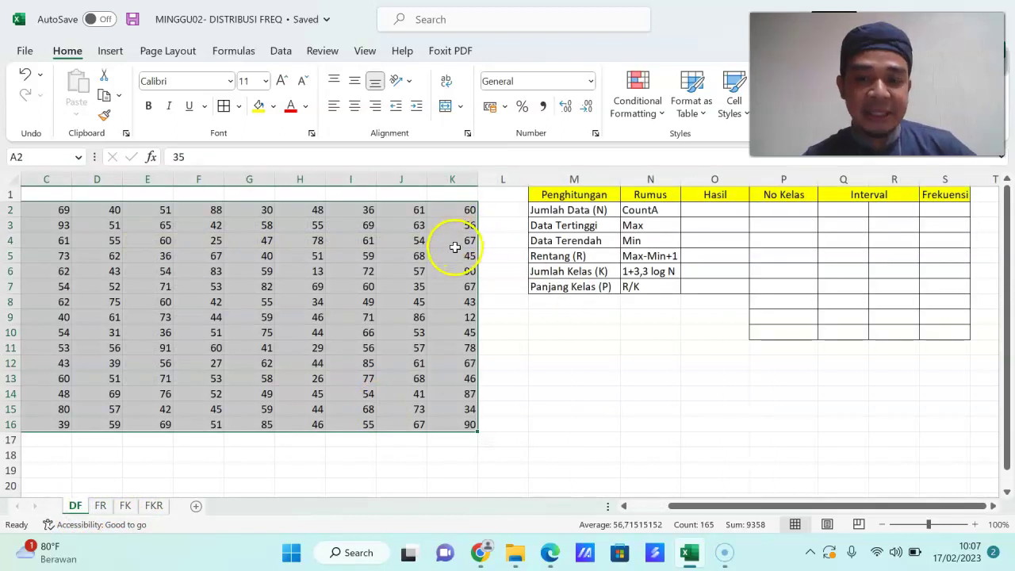
- Review the Penghitungan table rows, the Rumus notes in N2:N7 and the Hasil cell O2
{"action": "left_click_drag", "start_coordinate": [591, 199], "coordinate": [704, 287]}
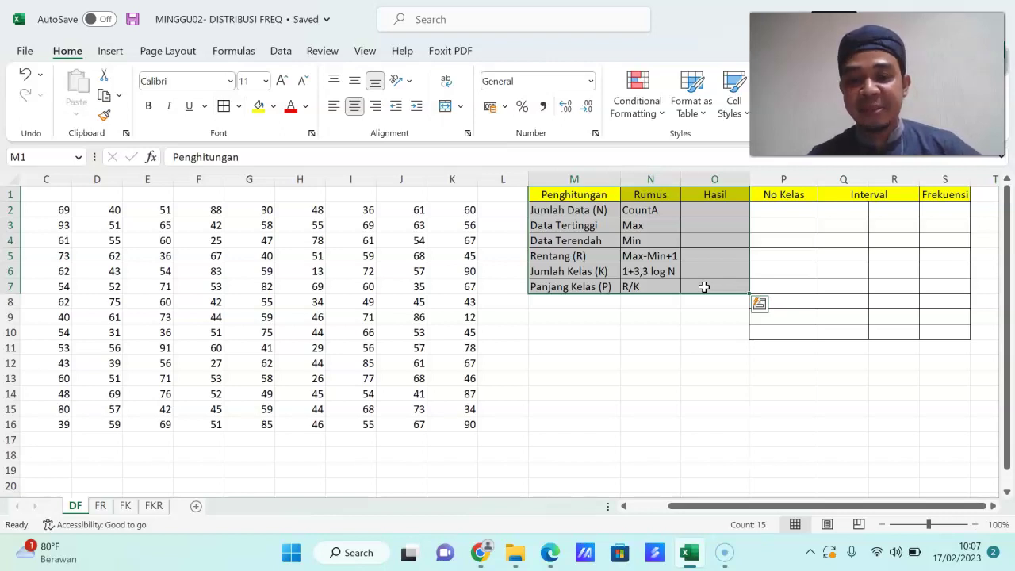
{"action": "left_click", "coordinate": [594, 210]}
{"action": "left_click", "coordinate": [593, 226]}
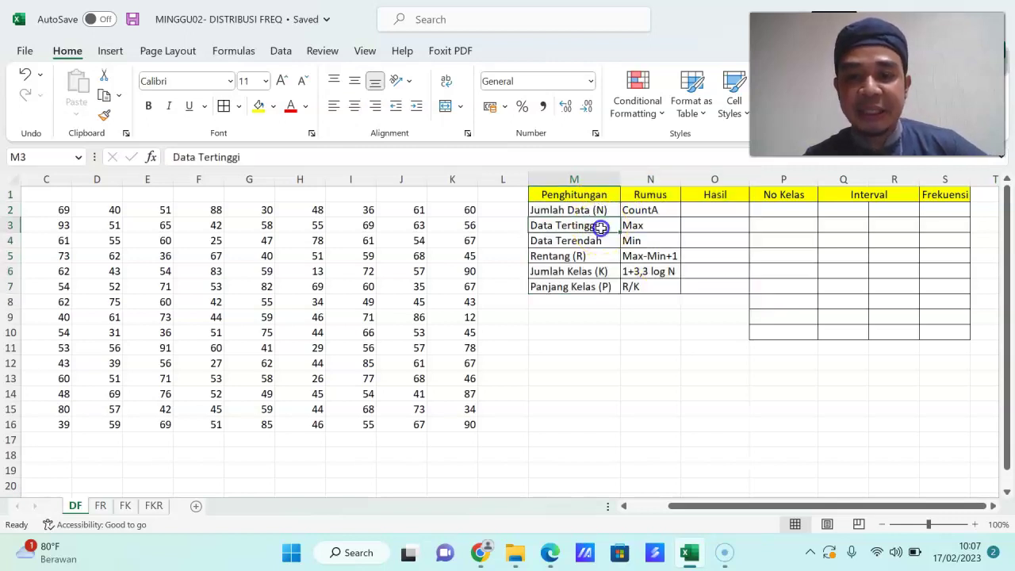
{"action": "left_click", "coordinate": [593, 241]}
{"action": "left_click", "coordinate": [581, 257]}
{"action": "left_click", "coordinate": [597, 273]}
{"action": "left_click", "coordinate": [603, 290]}
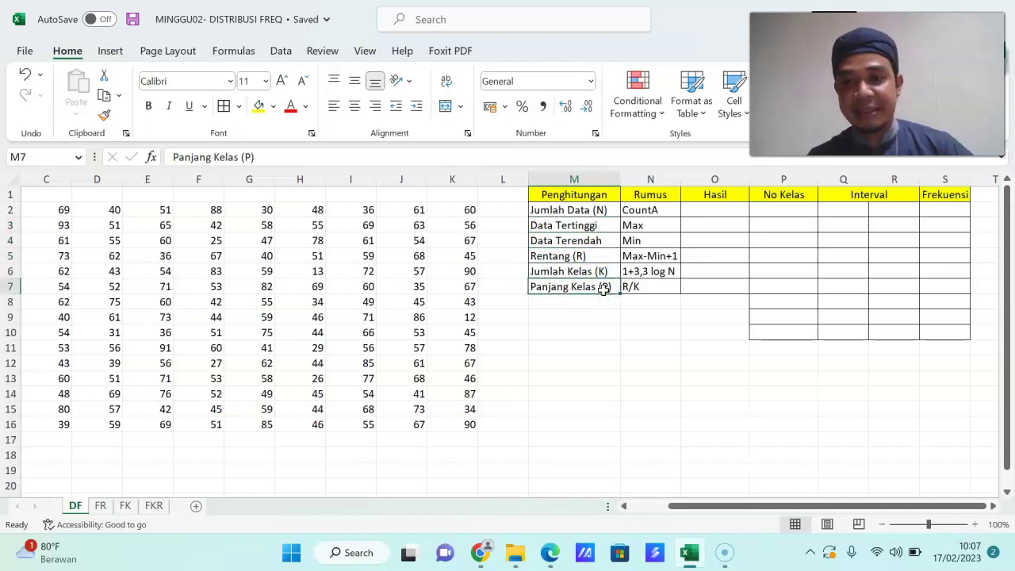
{"action": "left_click_drag", "start_coordinate": [655, 210], "coordinate": [655, 281]}
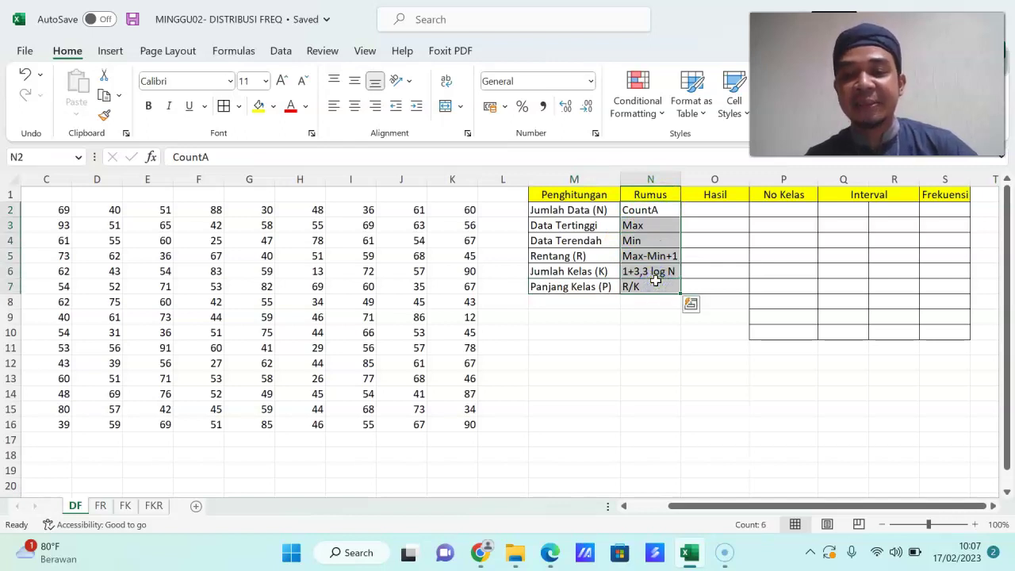
{"action": "left_click", "coordinate": [698, 210]}
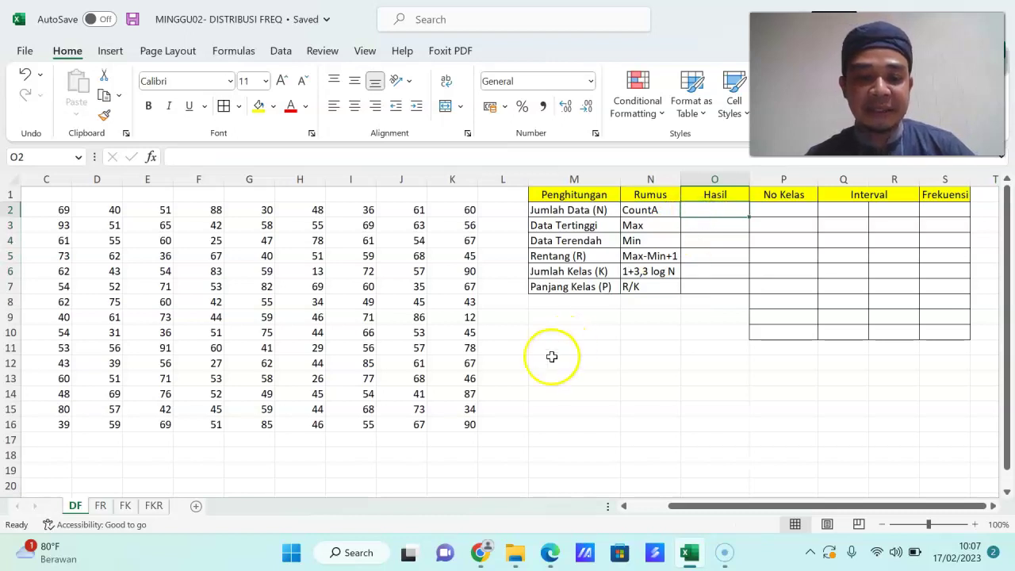
{"action": "left_click_drag", "start_coordinate": [680, 506], "coordinate": [623, 508]}
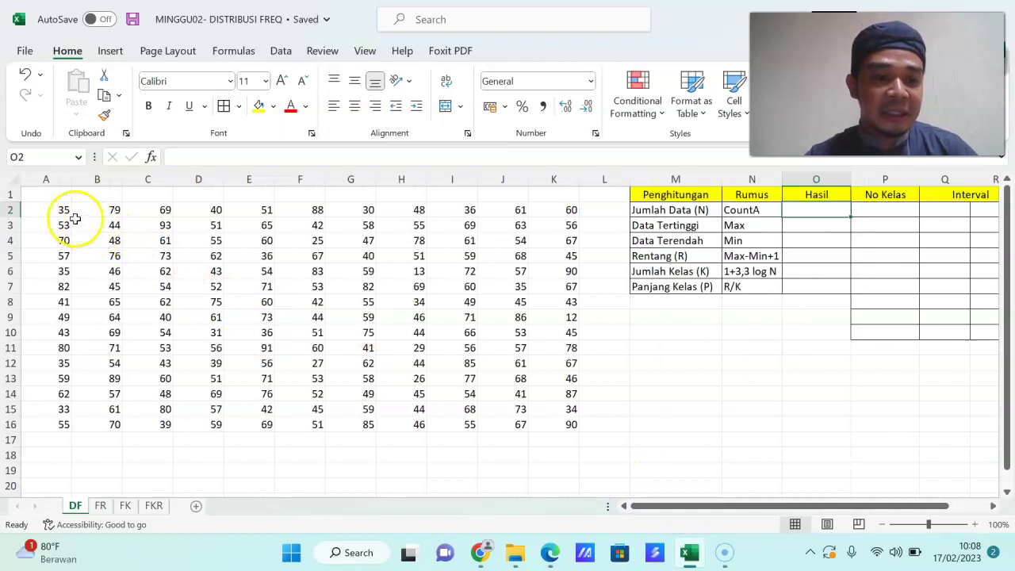
- Inspect the data values from A2 down to A6 and the last value in K16
{"action": "left_click", "coordinate": [63, 211]}
{"action": "left_click", "coordinate": [60, 228]}
{"action": "left_click", "coordinate": [61, 242]}
{"action": "left_click", "coordinate": [61, 256]}
{"action": "left_click", "coordinate": [57, 272]}
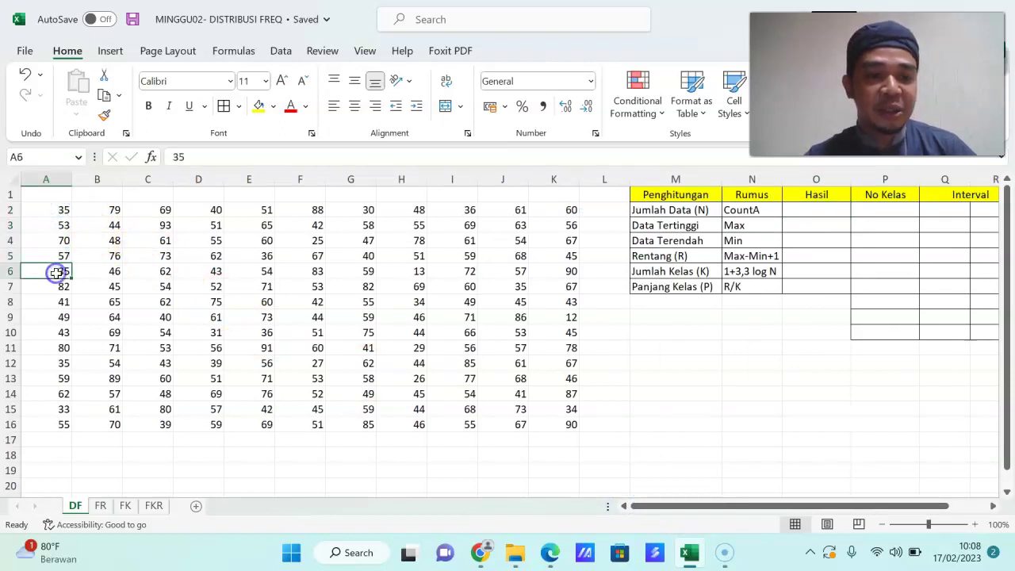
{"action": "left_click", "coordinate": [567, 424]}
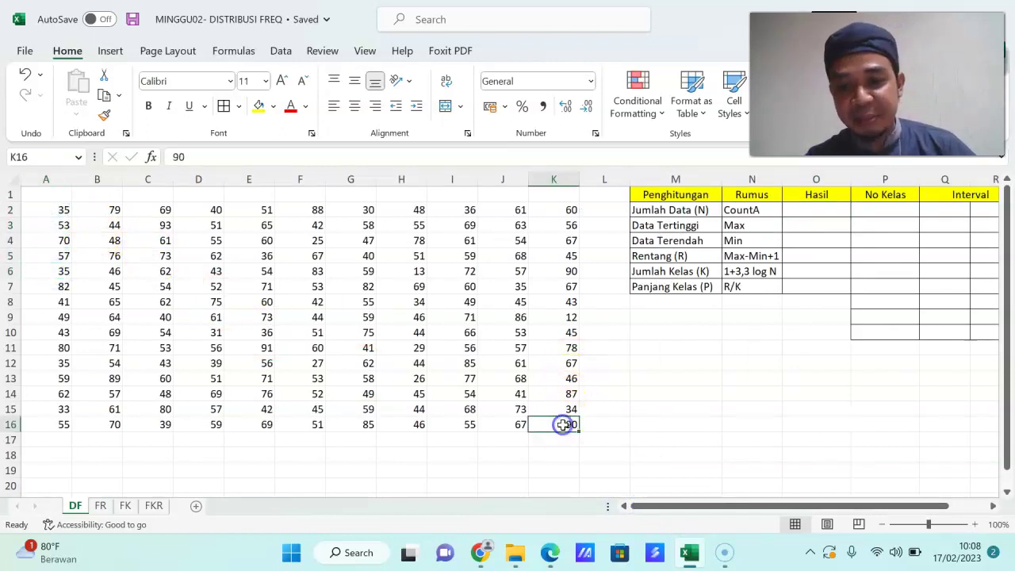
- Enter =COUNTA(A2:K16) in O2 for Jumlah Data (N), returning 165
{"action": "double_click", "coordinate": [810, 210]}
{"action": "type", "text": "=co"}
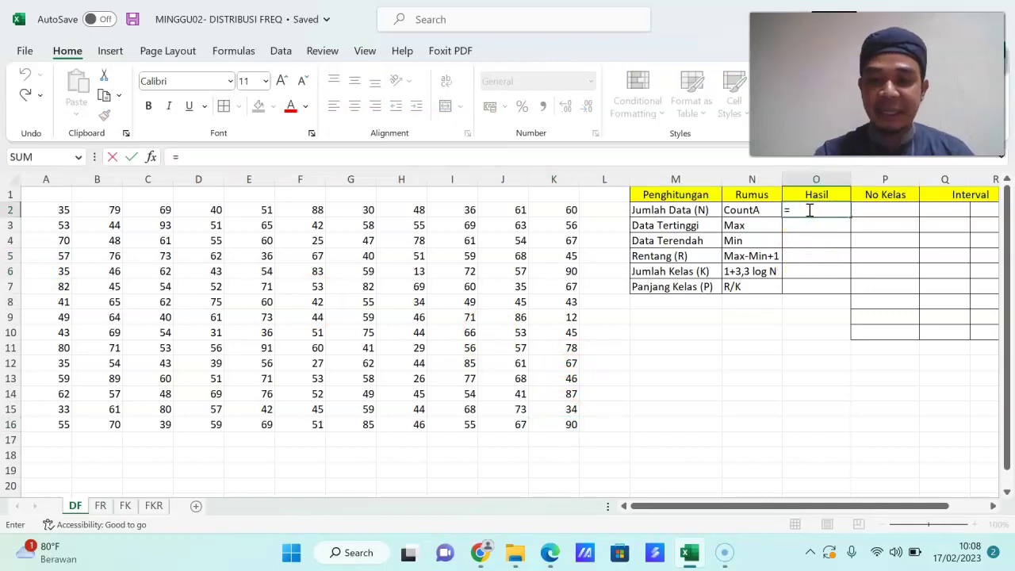
{"action": "type", "text": "u"}
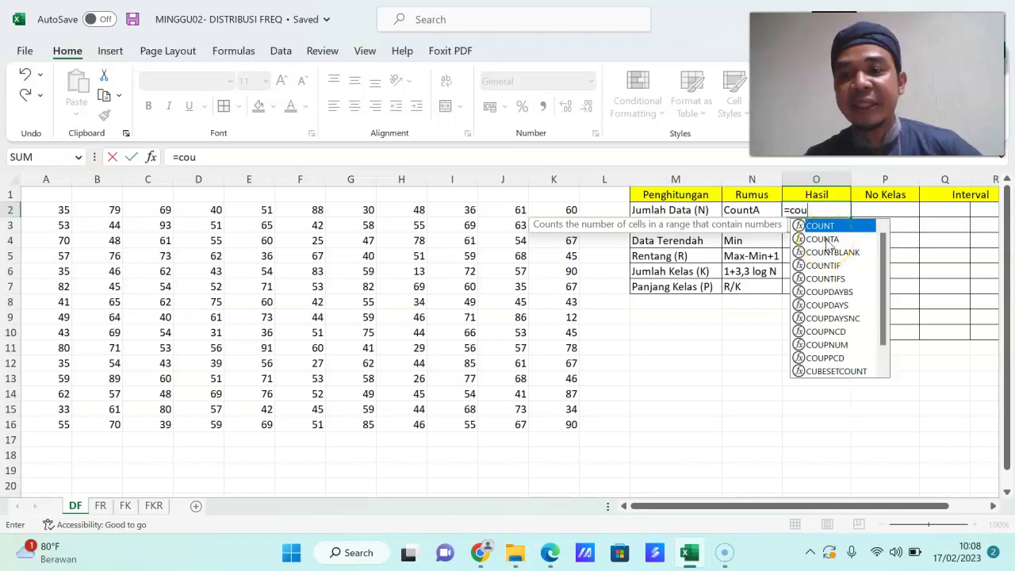
{"action": "double_click", "coordinate": [825, 240]}
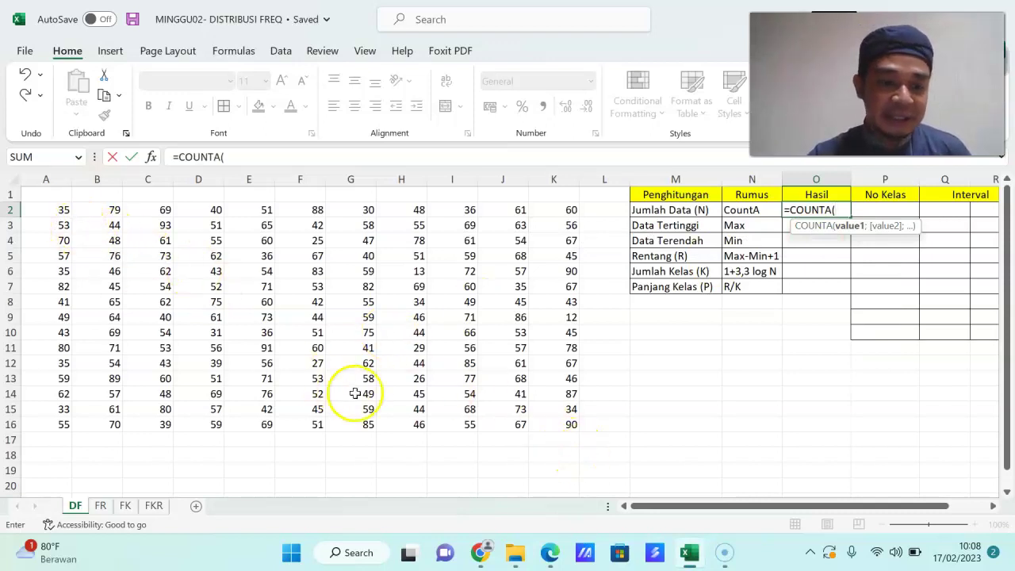
{"action": "left_click_drag", "start_coordinate": [37, 209], "coordinate": [305, 349]}
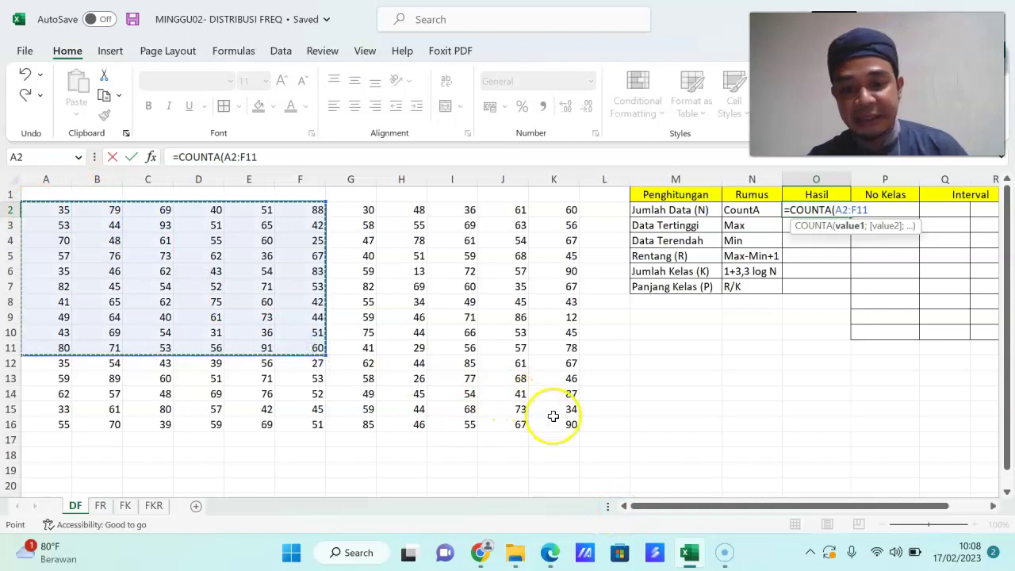
{"action": "left_click_drag", "start_coordinate": [553, 416], "coordinate": [560, 422]}
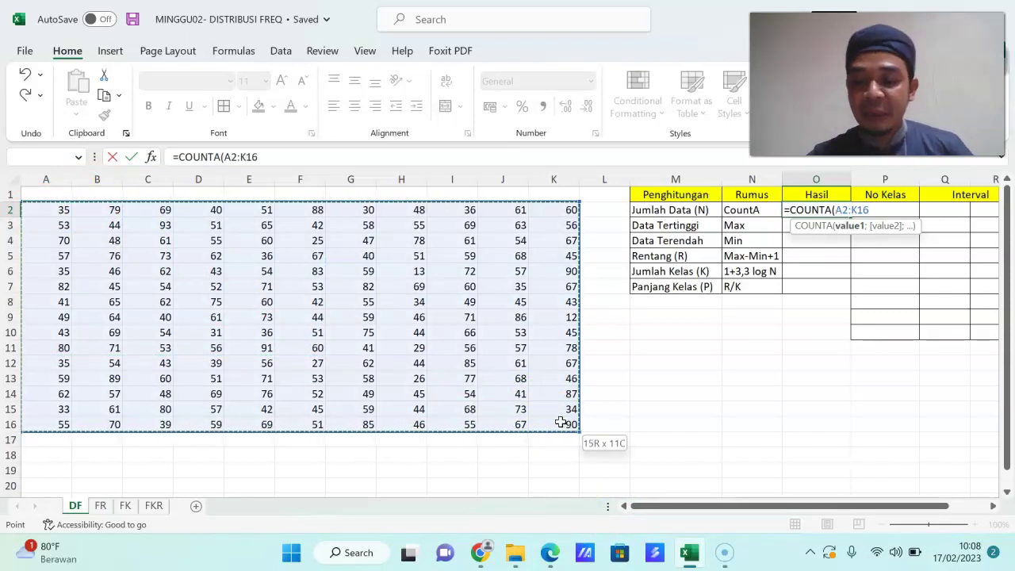
{"action": "key", "text": "Return"}
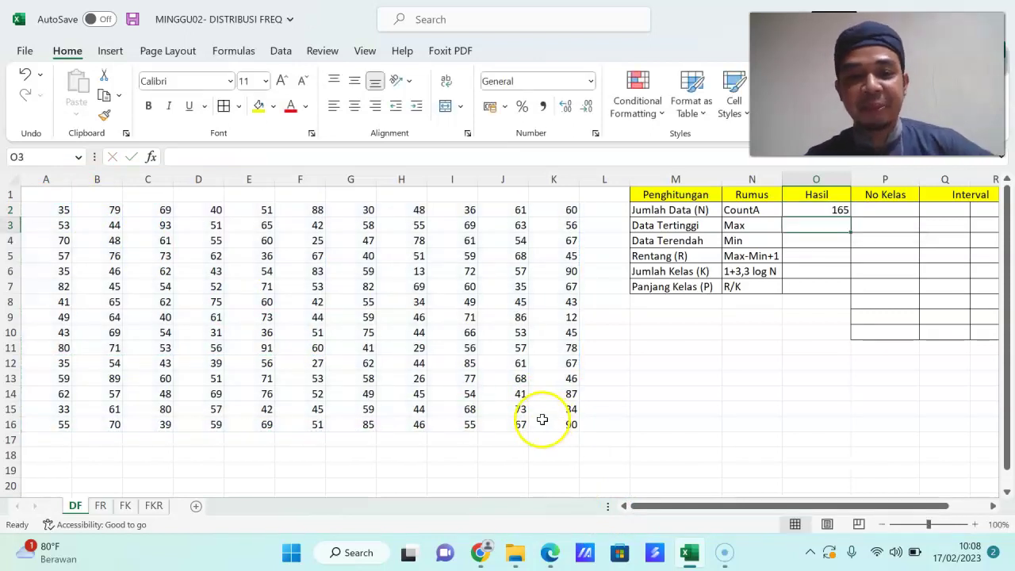
{"action": "left_click", "coordinate": [821, 210]}
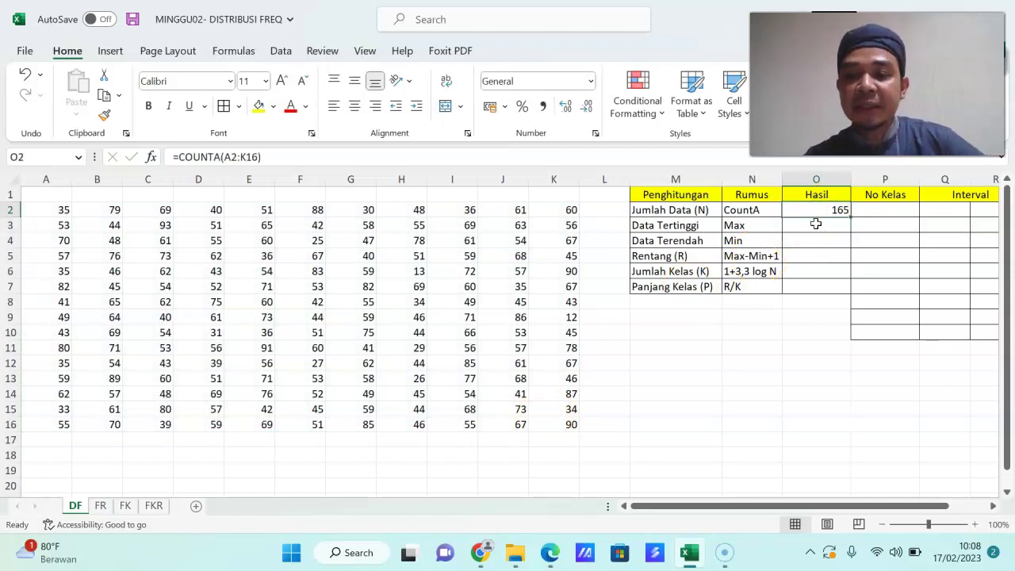
{"action": "left_click", "coordinate": [816, 224]}
{"action": "type", "text": "="}
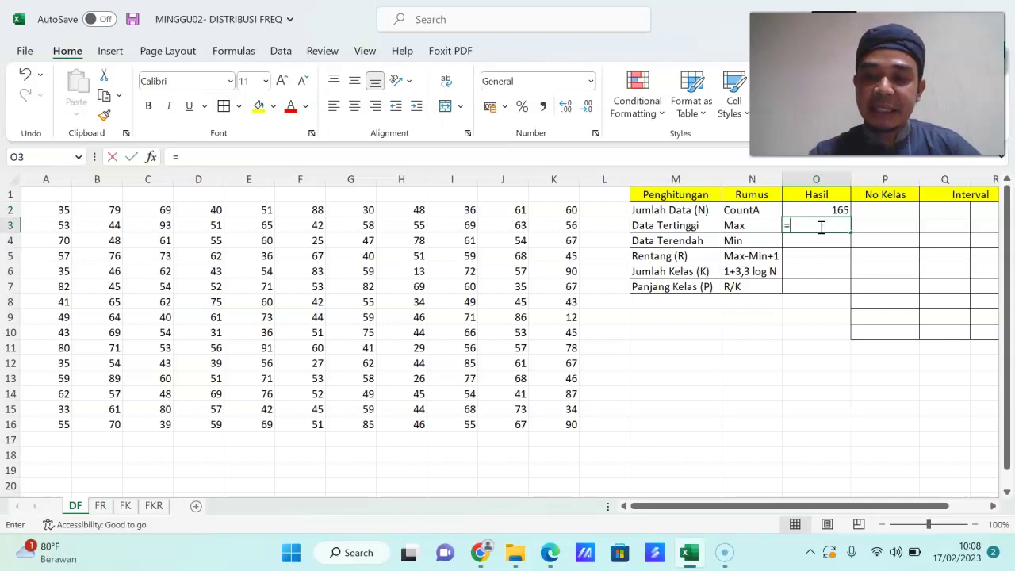
- Enter =MAX(A2:K16) in O3 for Data Tertinggi, returning 93
{"action": "type", "text": "max"}
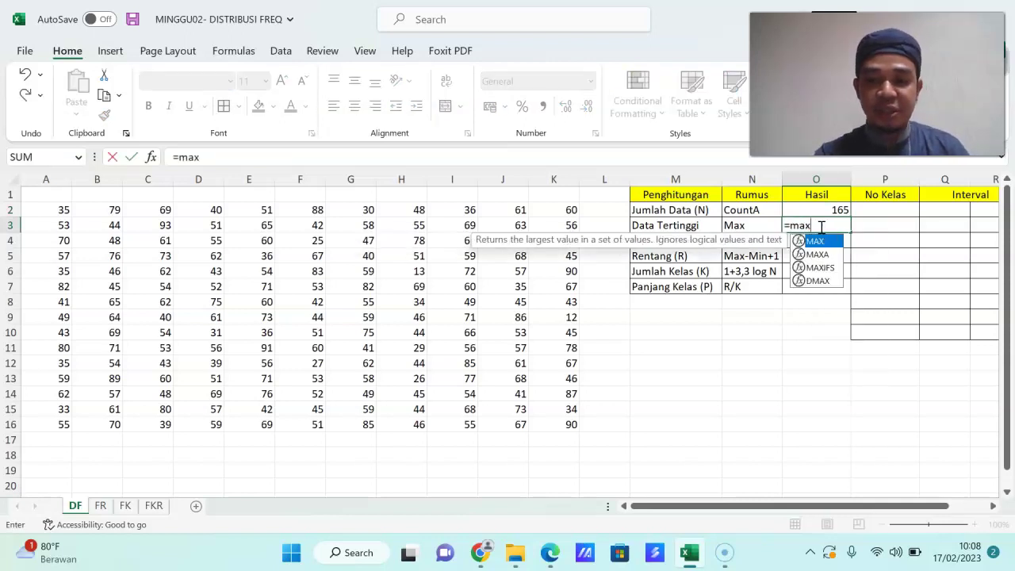
{"action": "double_click", "coordinate": [819, 243]}
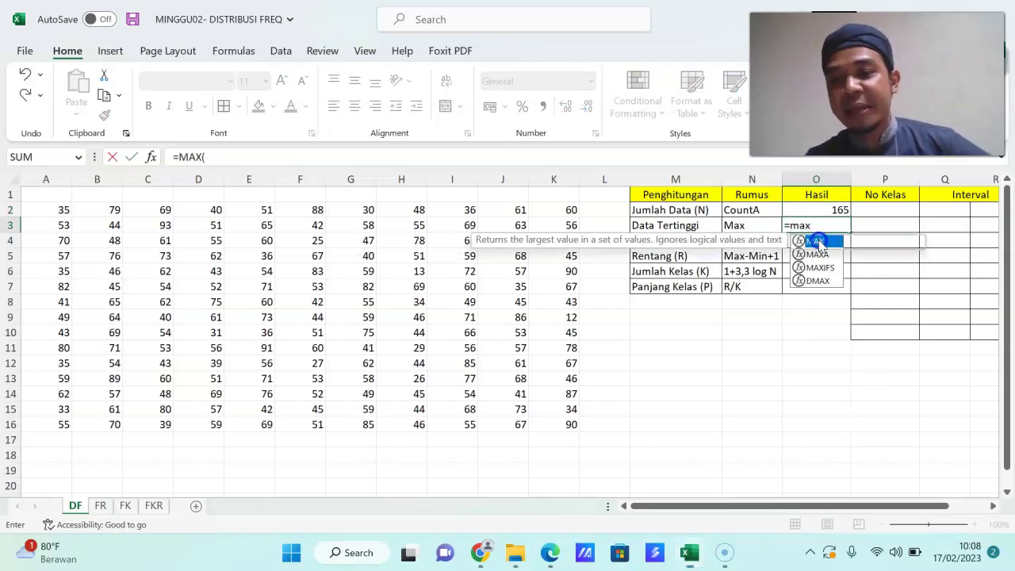
{"action": "left_click_drag", "start_coordinate": [55, 211], "coordinate": [561, 429]}
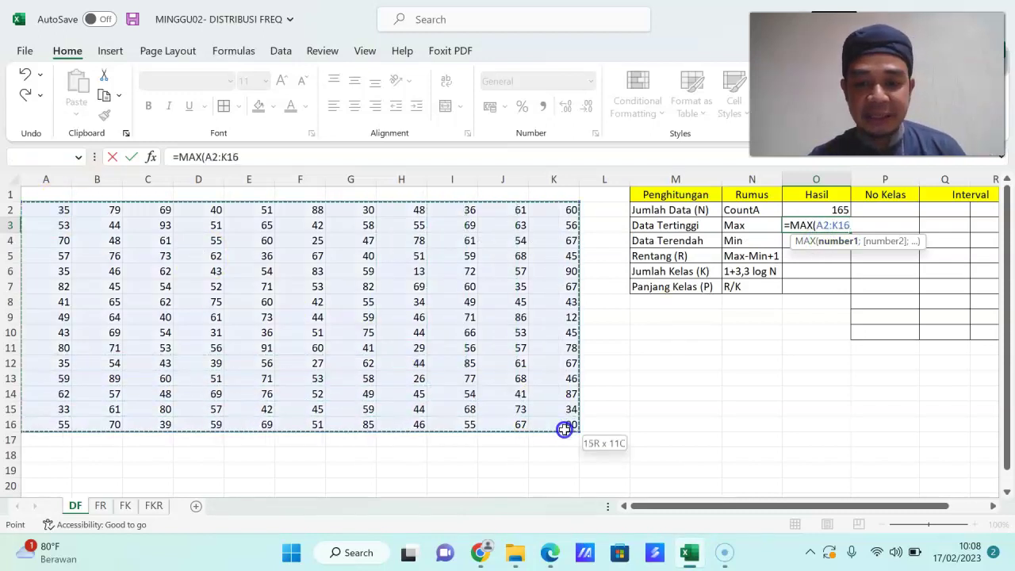
{"action": "key", "text": "Return"}
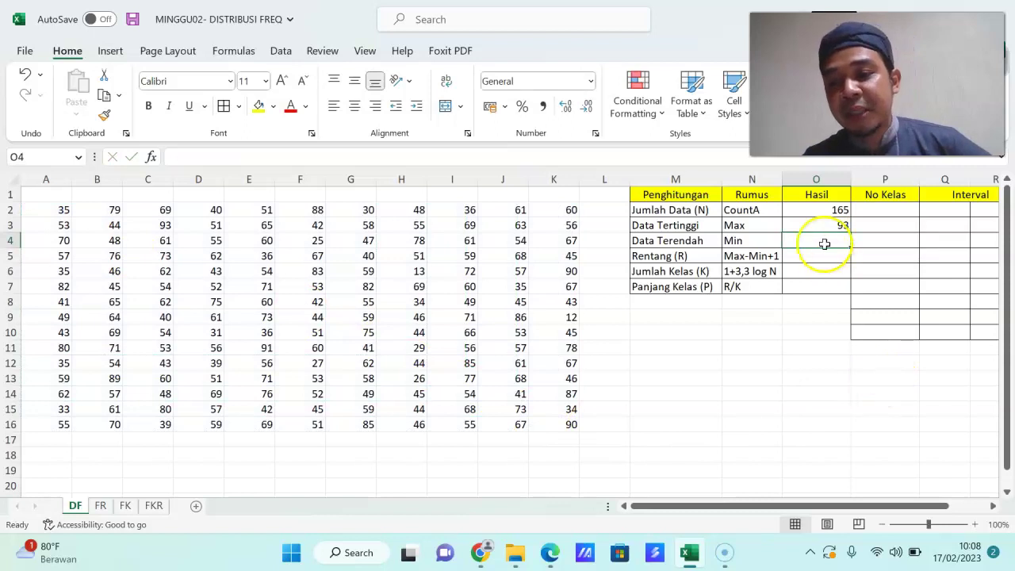
{"action": "left_click", "coordinate": [822, 229]}
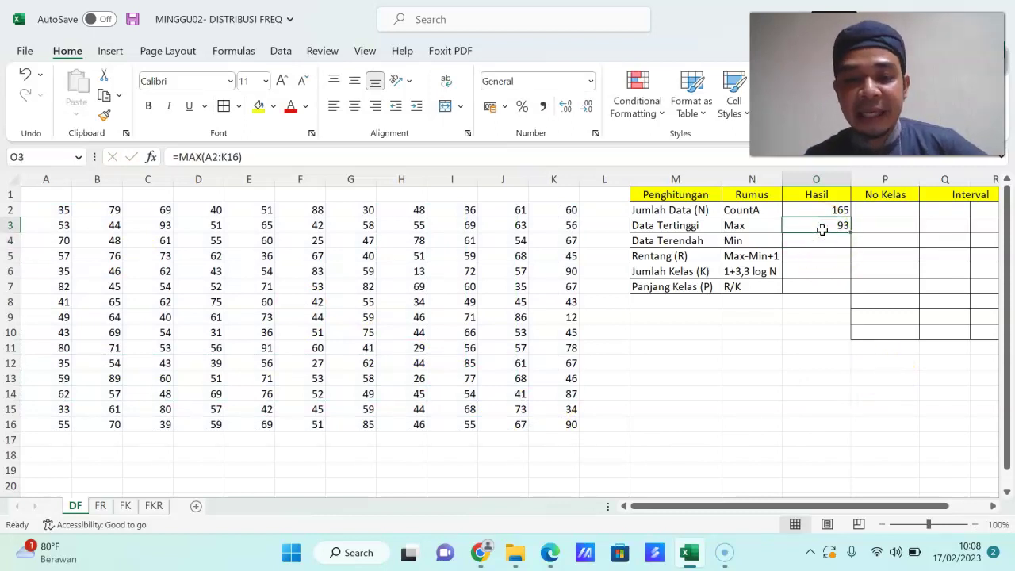
- Enter =MIN(A2:K16) in O4 for Data Terendah, returning 12
{"action": "left_click_drag", "start_coordinate": [51, 212], "coordinate": [553, 425]}
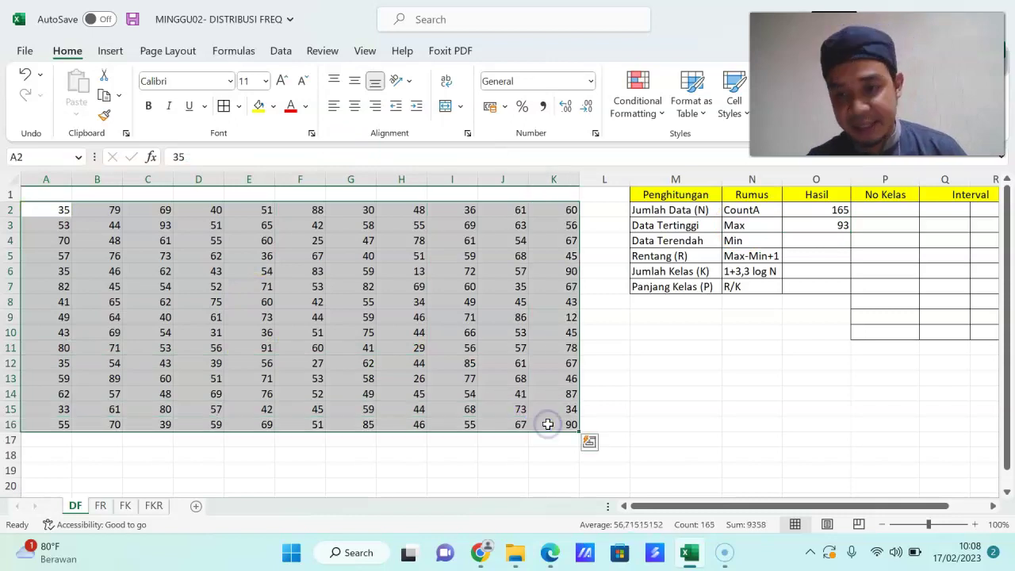
{"action": "left_click", "coordinate": [835, 240]}
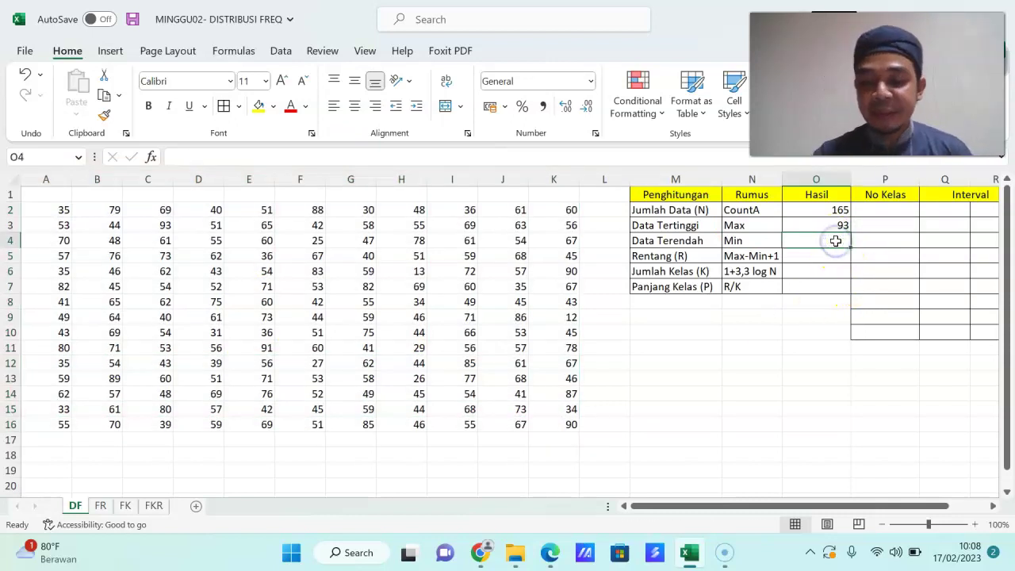
{"action": "type", "text": "="}
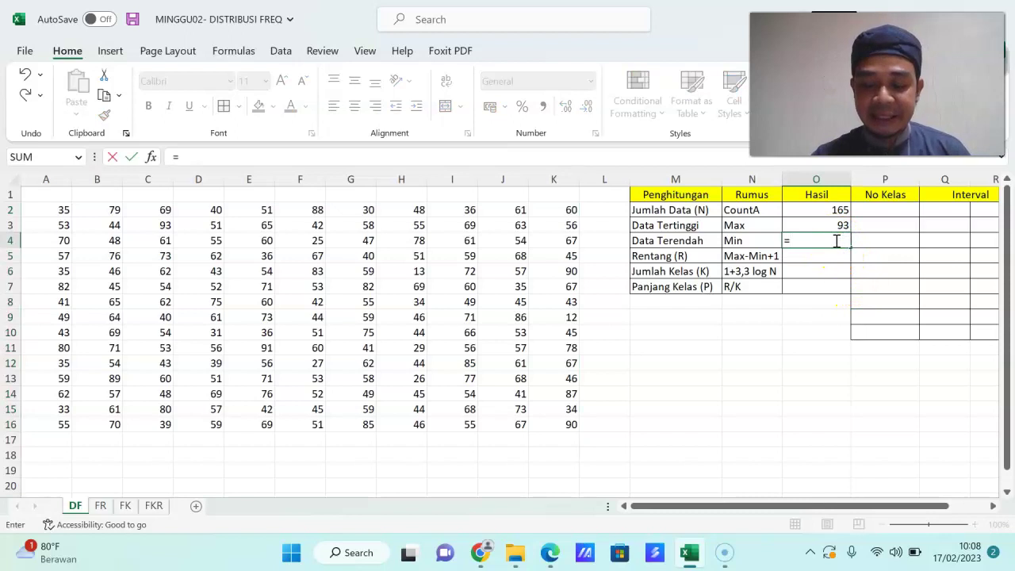
{"action": "type", "text": "min"}
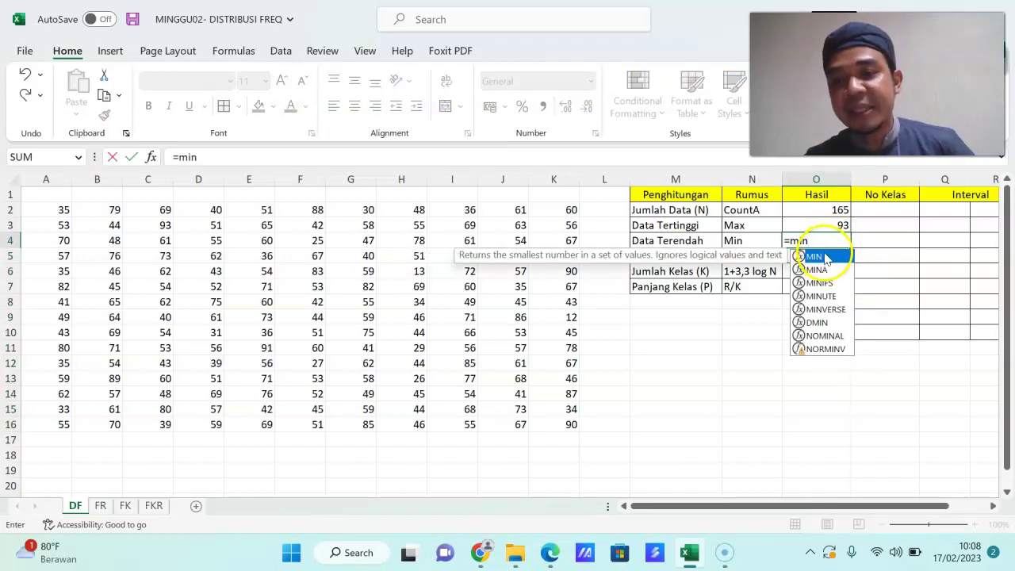
{"action": "double_click", "coordinate": [827, 262]}
{"action": "mouse_move", "coordinate": [56, 210]}
{"action": "left_mouse_down"}
{"action": "mouse_move", "coordinate": [370, 333]}
{"action": "mouse_move", "coordinate": [555, 422]}
{"action": "left_mouse_up"}
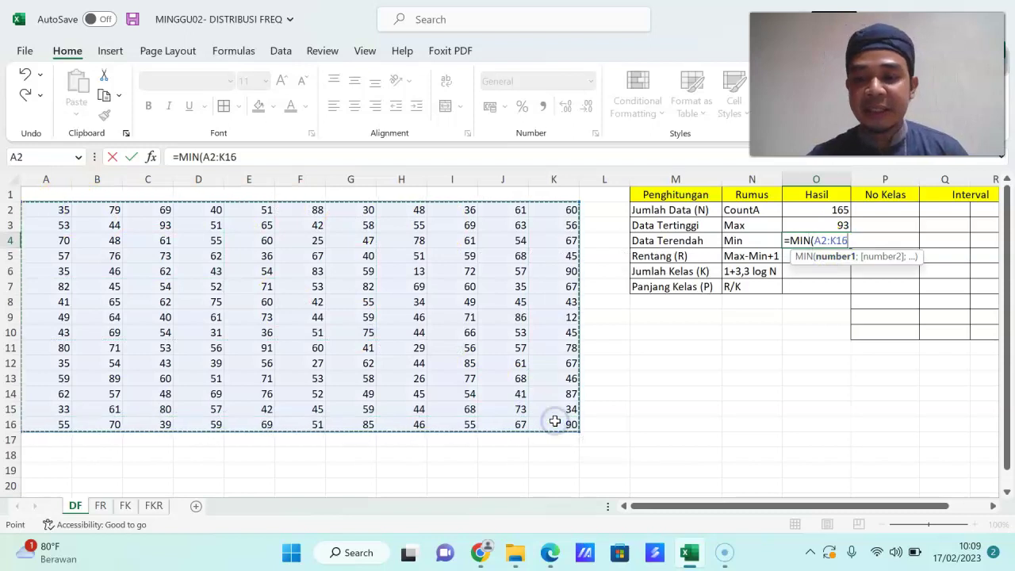
{"action": "key", "text": "Return"}
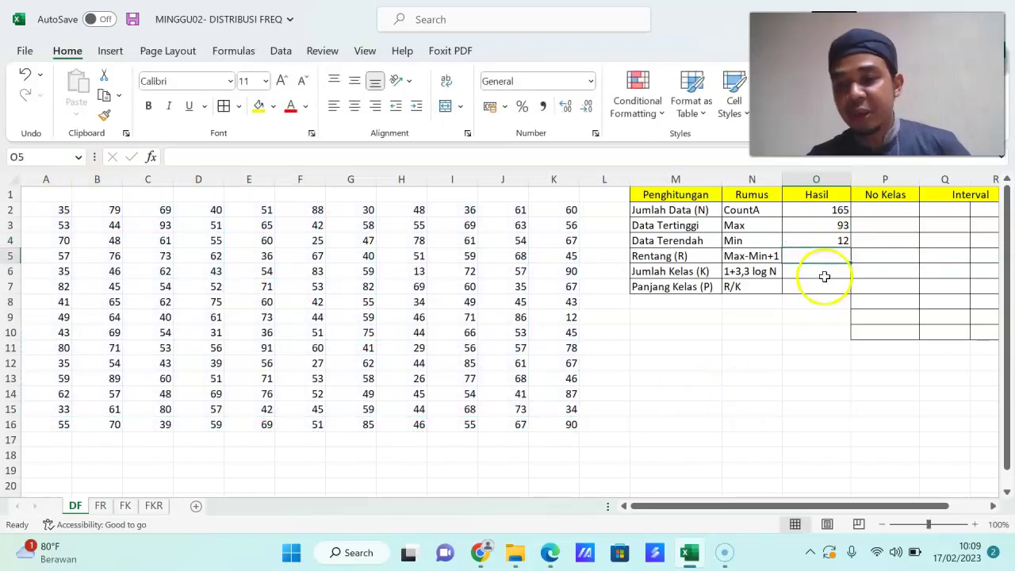
{"action": "left_click", "coordinate": [827, 245]}
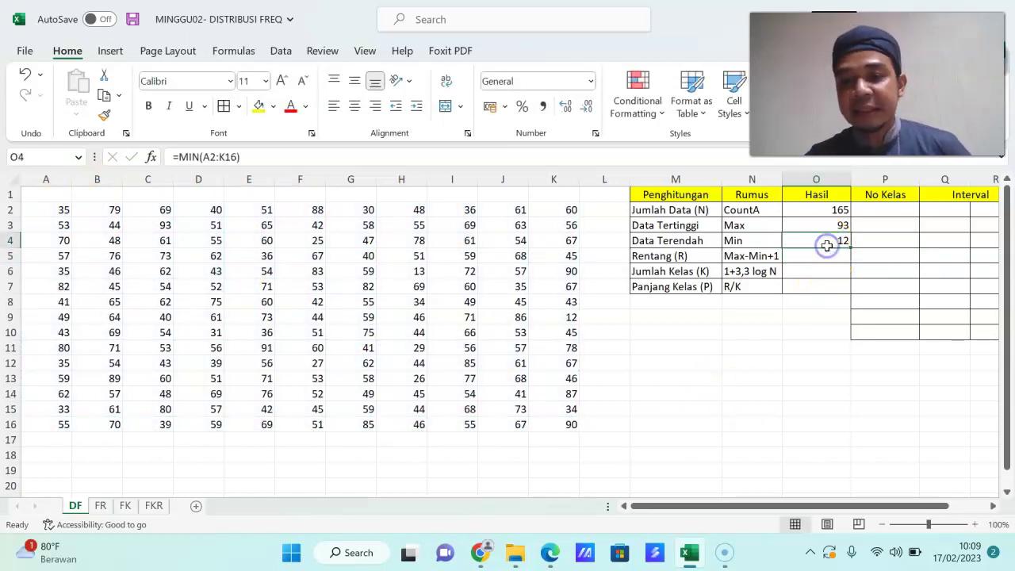
- Enter =O3-O4+1 in O5 for Rentang (R), giving 82
{"action": "left_click", "coordinate": [571, 422]}
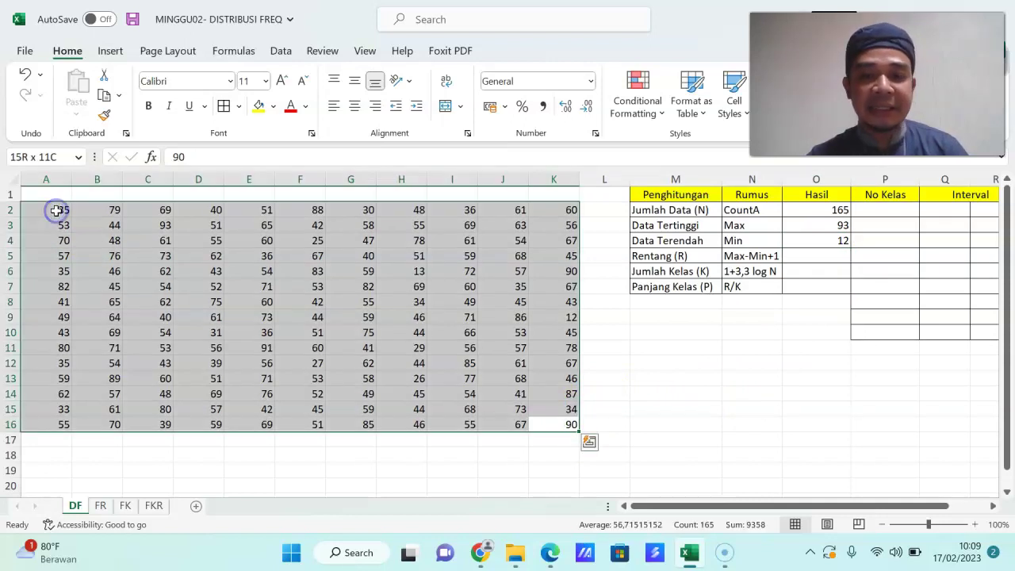
{"action": "left_click", "coordinate": [56, 209], "text": "shift"}
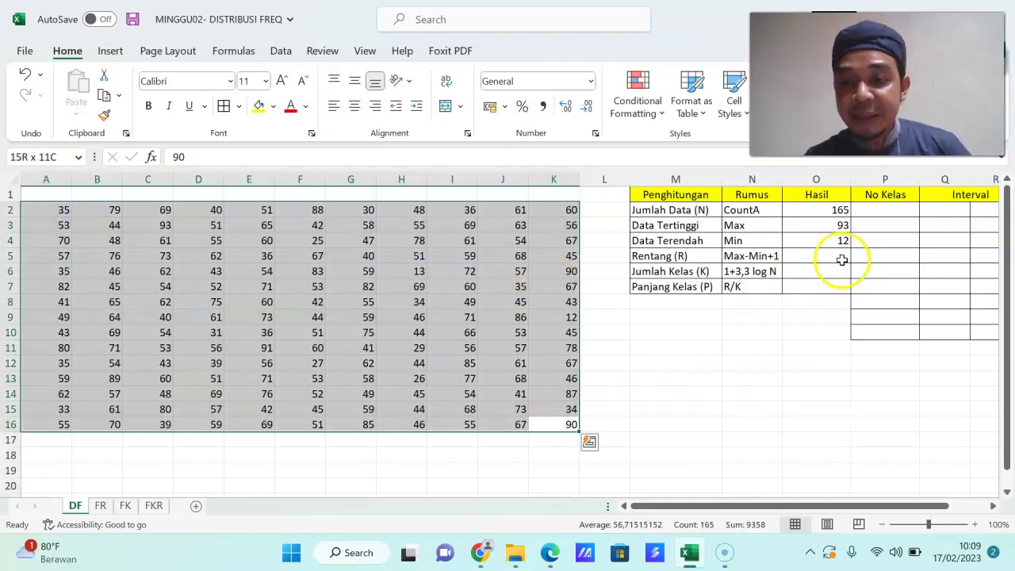
{"action": "left_click", "coordinate": [839, 258]}
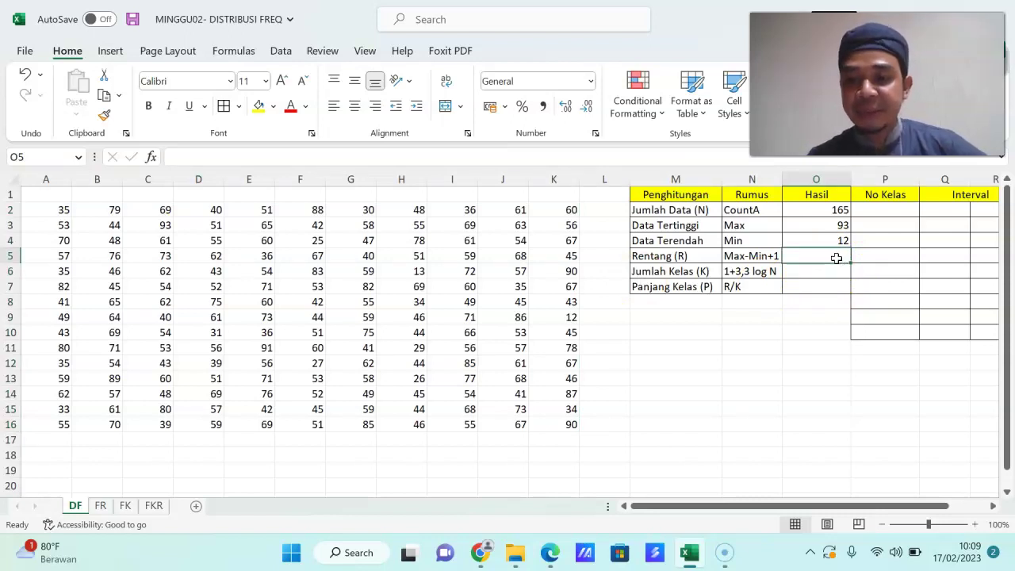
{"action": "type", "text": "="}
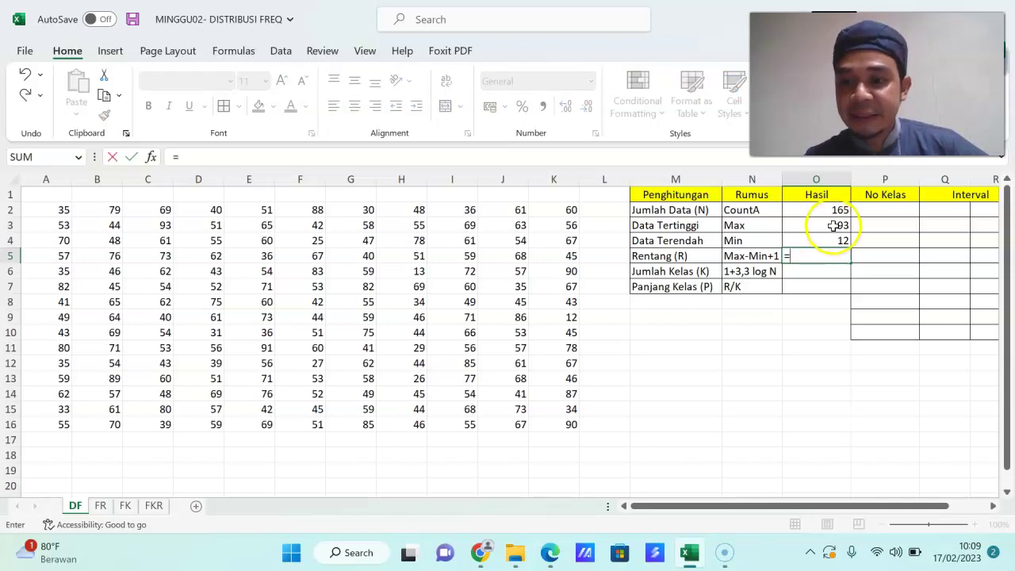
{"action": "left_click", "coordinate": [835, 226]}
{"action": "type", "text": "-"}
{"action": "left_click", "coordinate": [833, 241]}
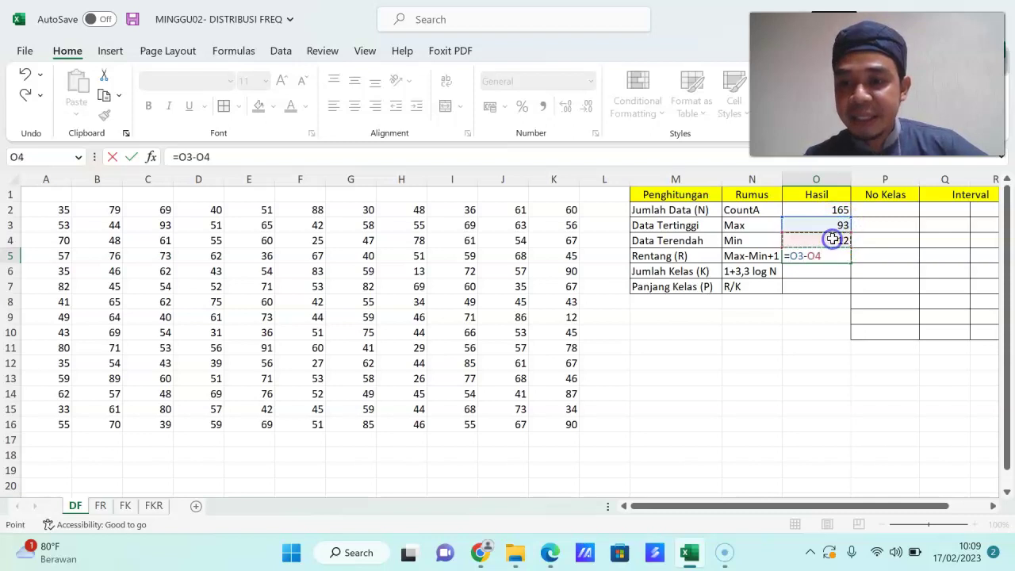
{"action": "type", "text": "+1"}
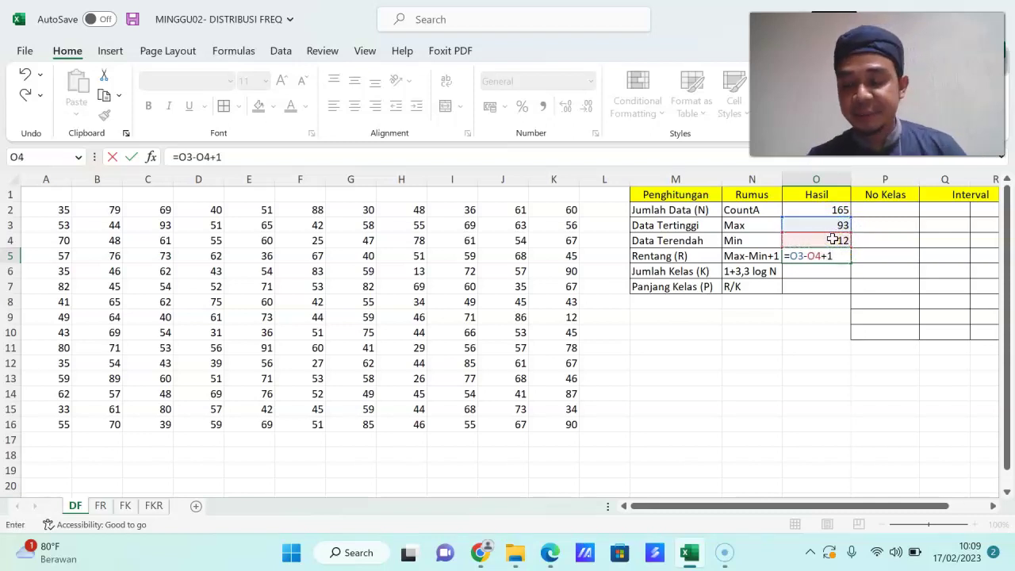
{"action": "key", "text": "Return"}
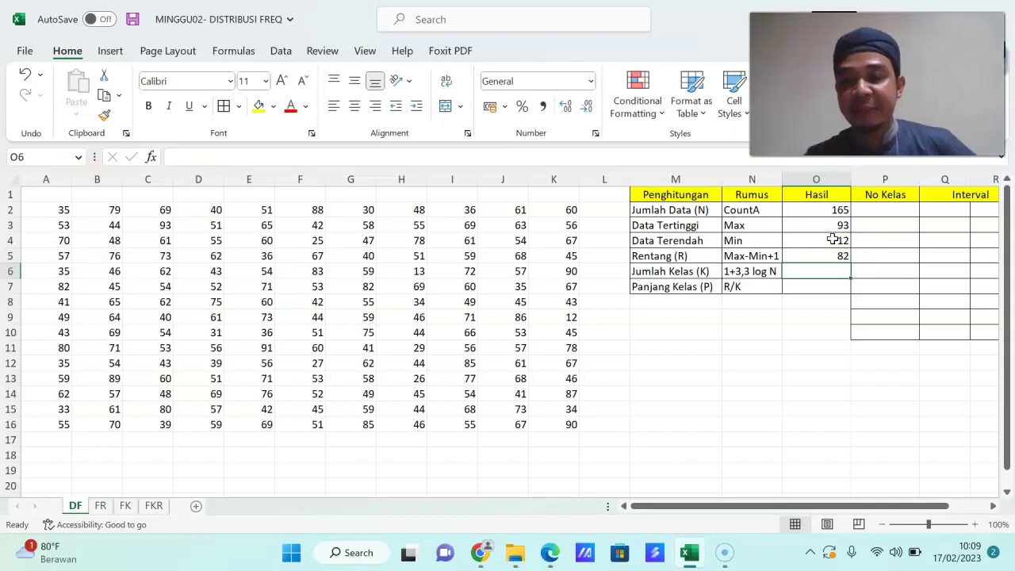
{"action": "left_click", "coordinate": [822, 271]}
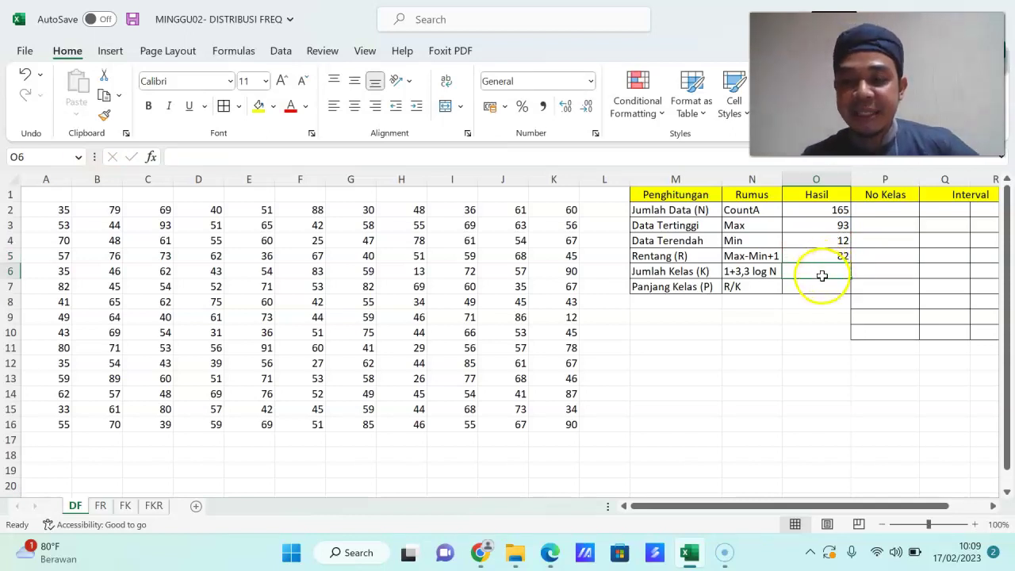
- Build the Jumlah Kelas formula =1+(3,3*LOG(O2)) in O6, referencing the Jumlah Data count
{"action": "type", "text": "="}
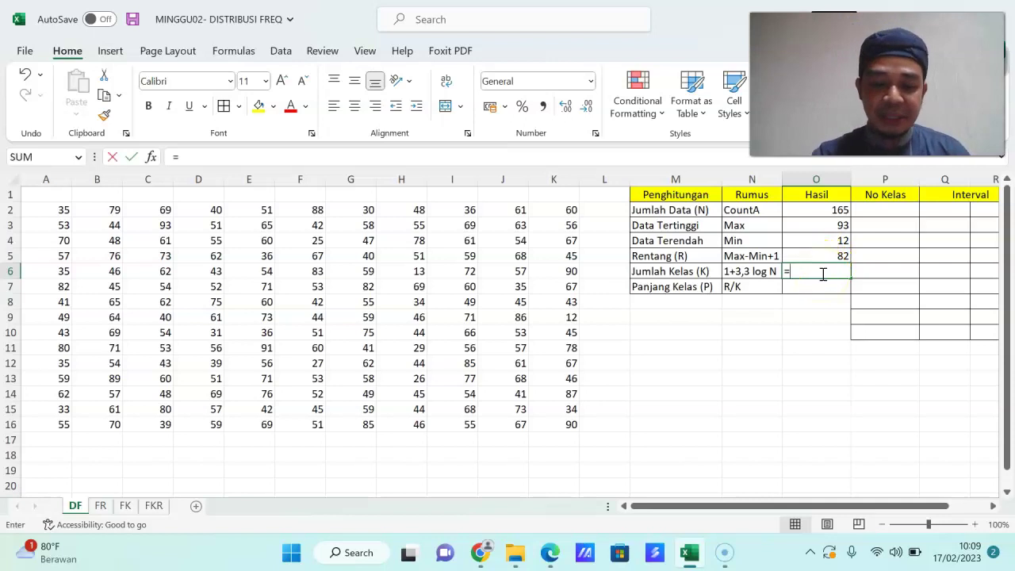
{"action": "type", "text": "1+(3,3"}
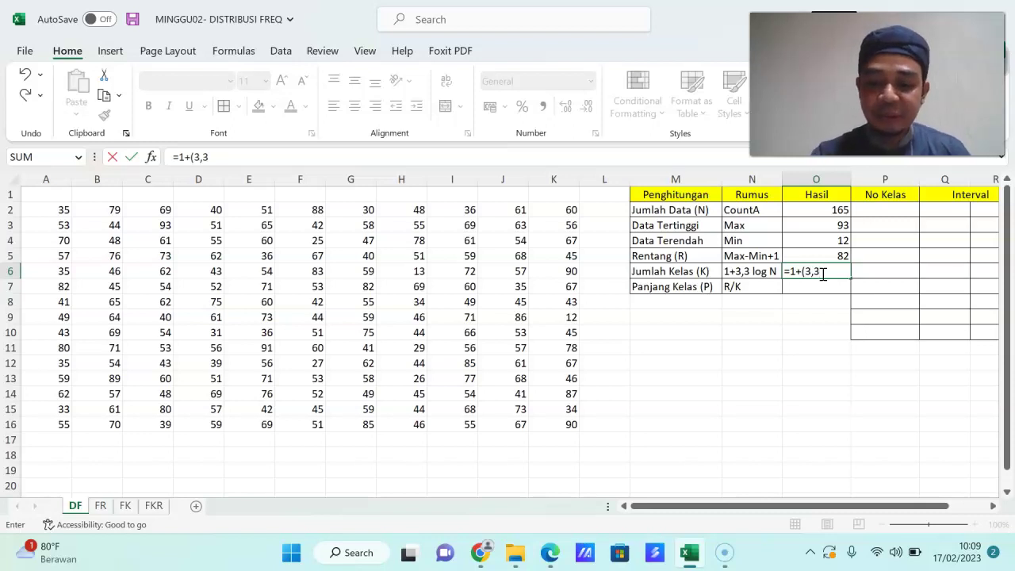
{"action": "type", "text": "lo"}
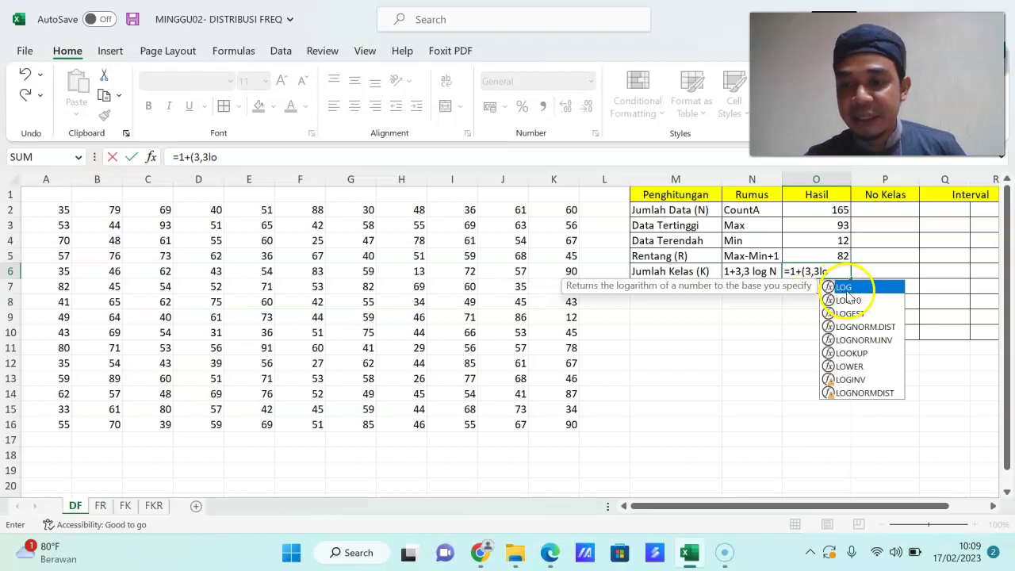
{"action": "double_click", "coordinate": [846, 289]}
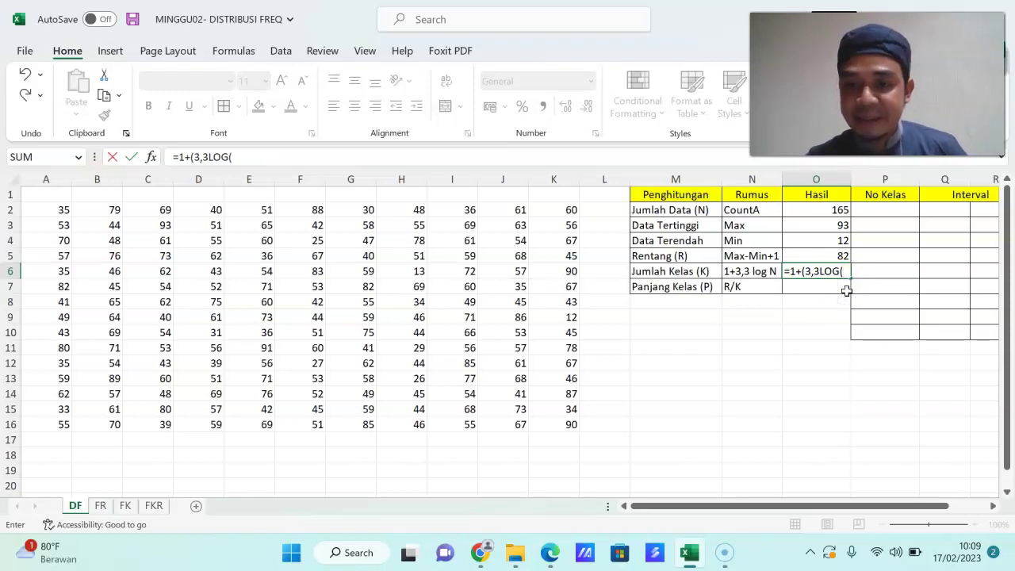
{"action": "left_click", "coordinate": [820, 271]}
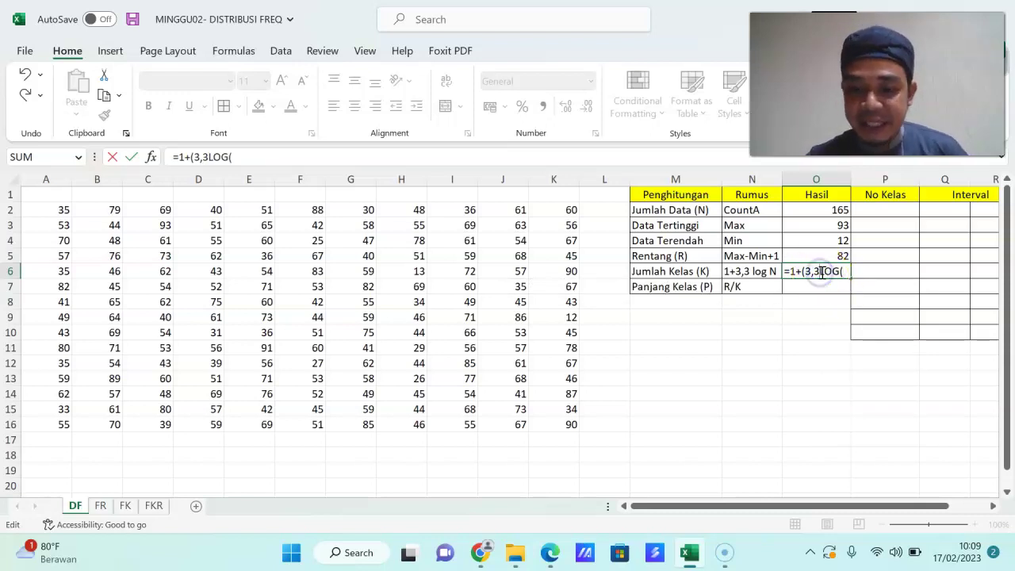
{"action": "type", "text": "*"}
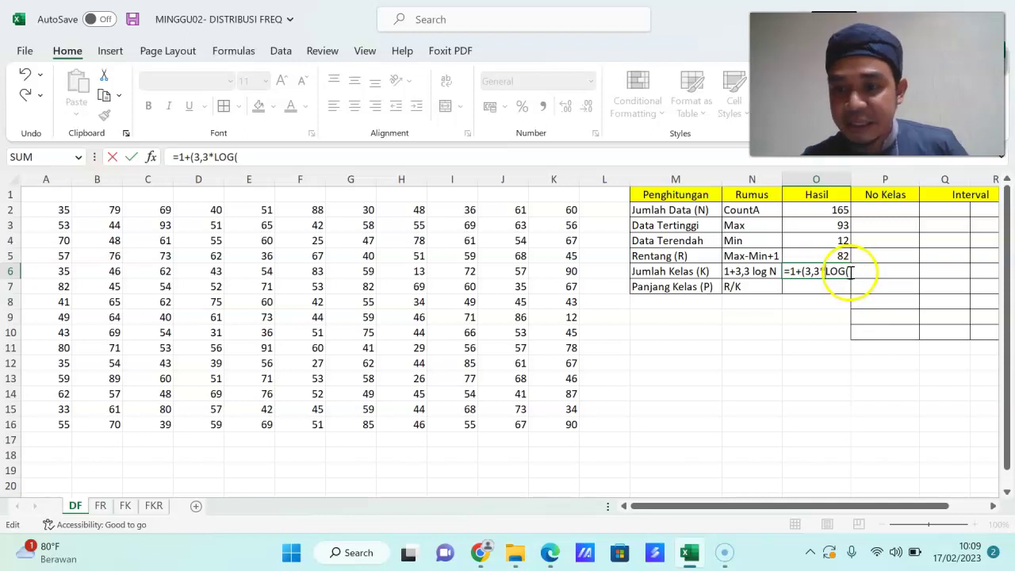
{"action": "left_click", "coordinate": [847, 271]}
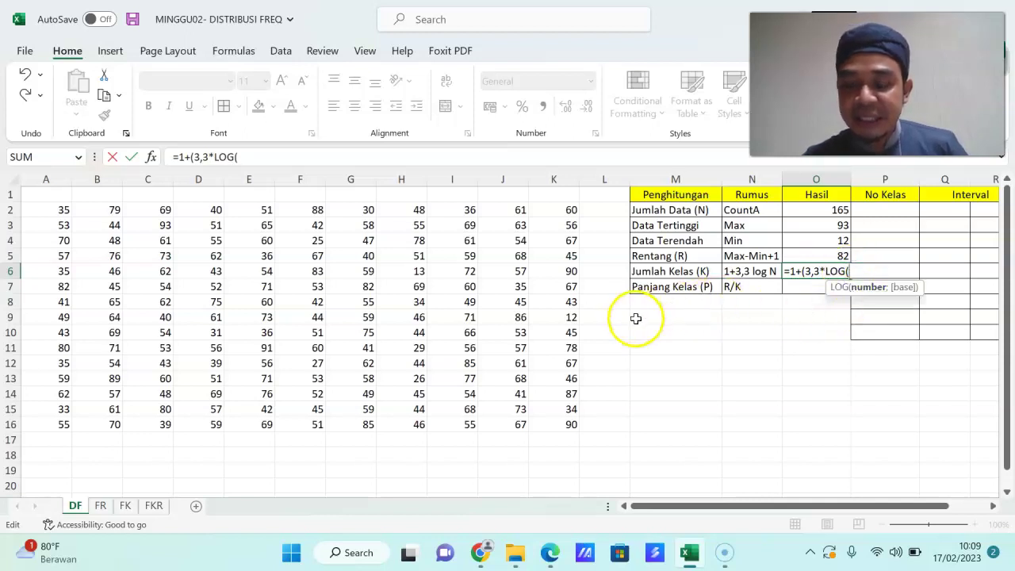
{"action": "left_click", "coordinate": [830, 210]}
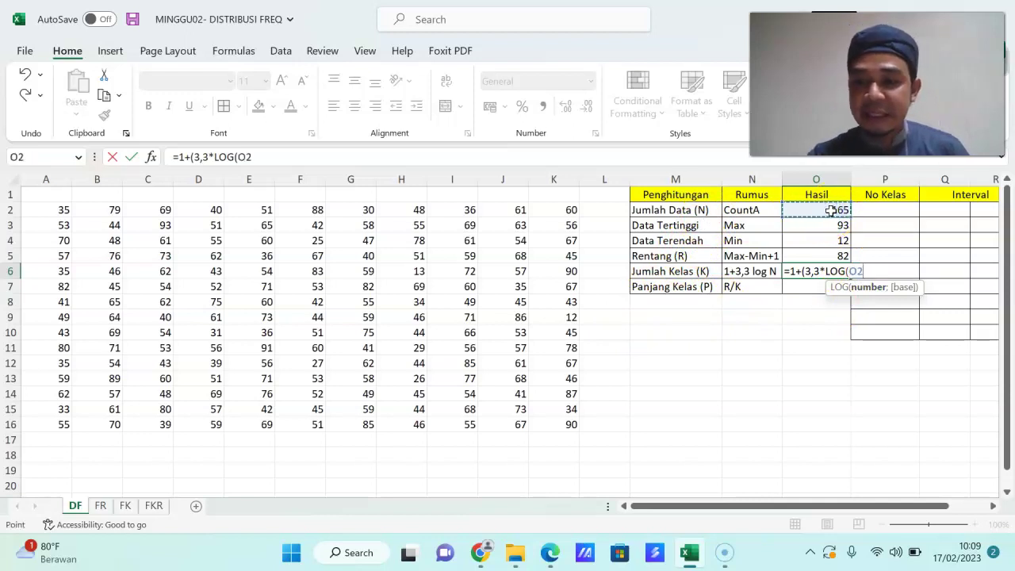
{"action": "key", "text": "Return"}
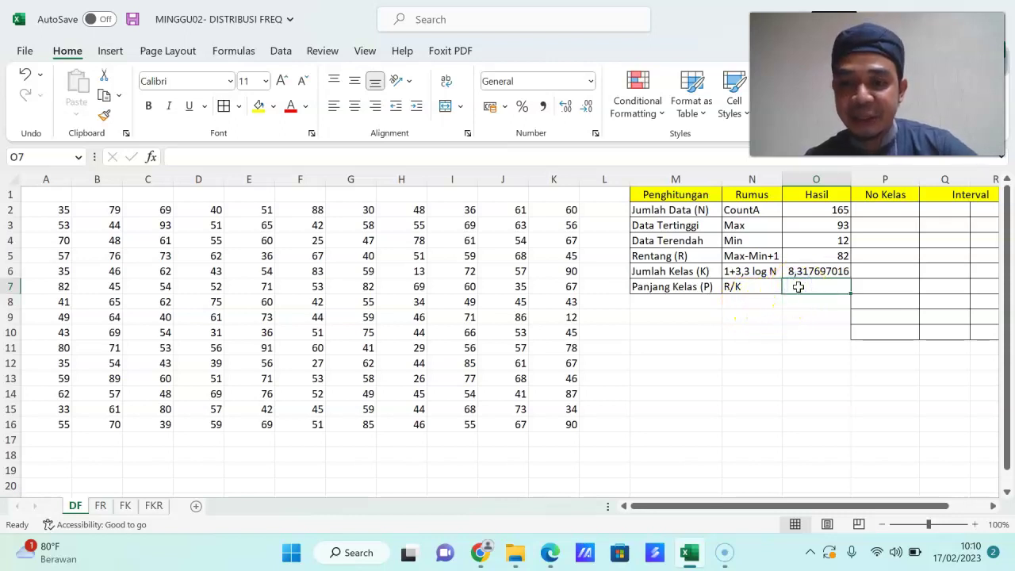
- Enter =O5/O6 in O7 for Panjang Kelas (P), giving 9,858498073
{"action": "type", "text": "="}
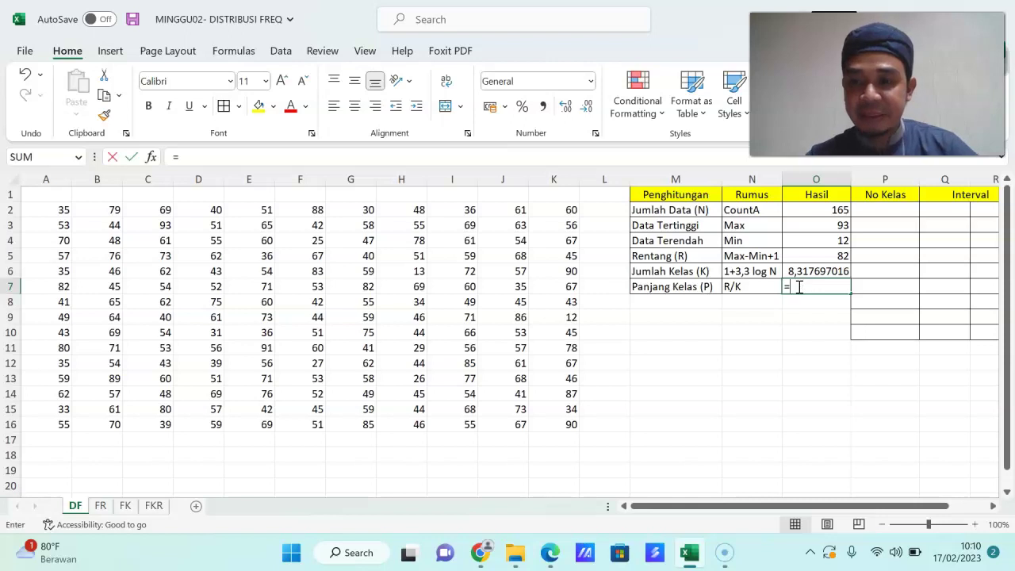
{"action": "left_click", "coordinate": [829, 255]}
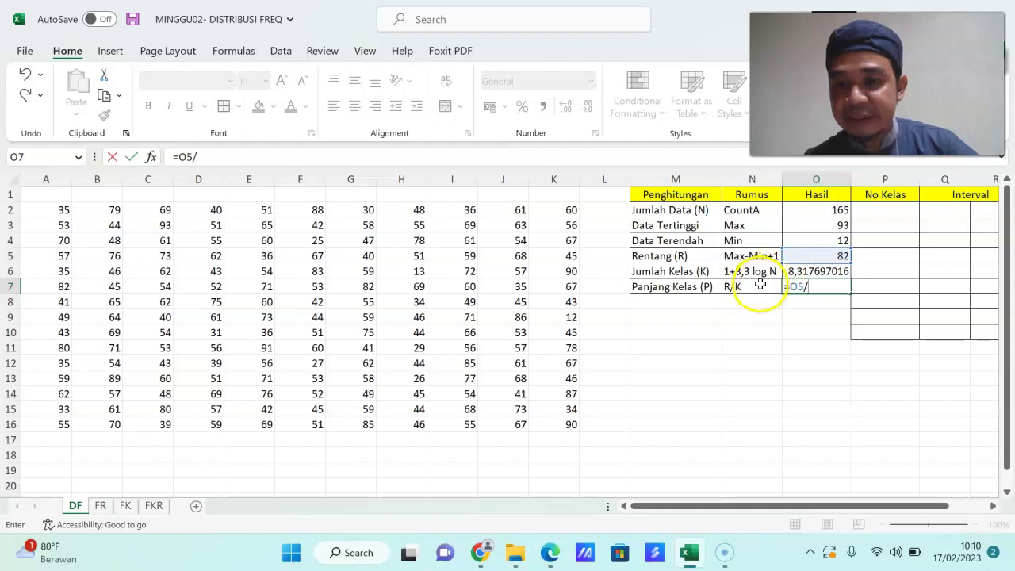
{"action": "left_click", "coordinate": [800, 272]}
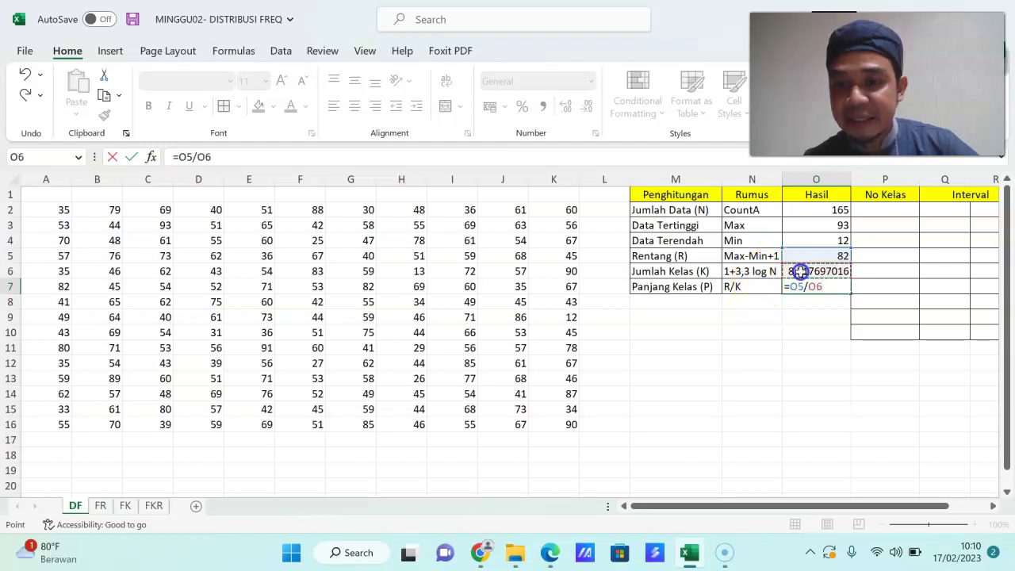
{"action": "key", "text": "Return"}
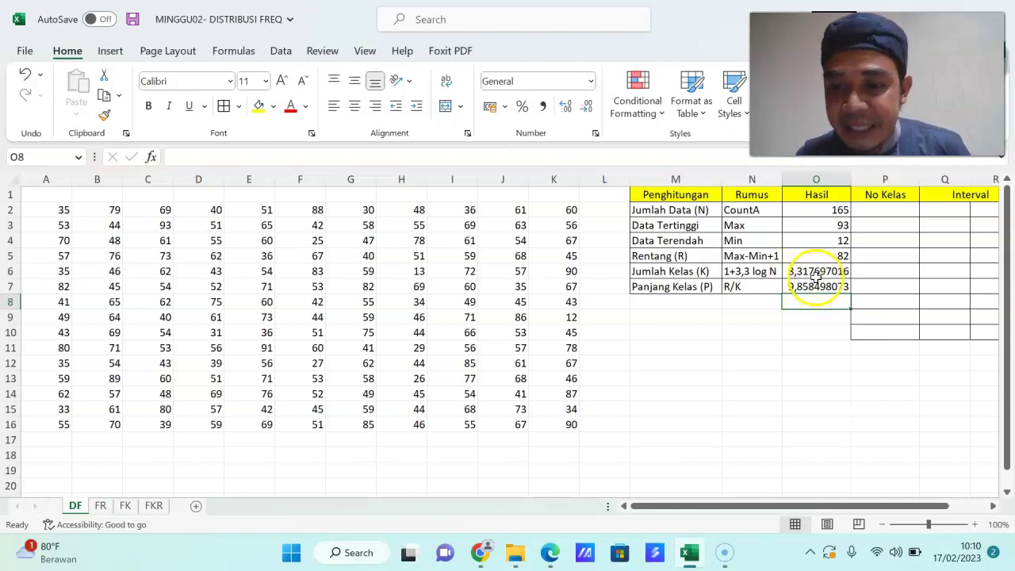
{"action": "left_click", "coordinate": [801, 271]}
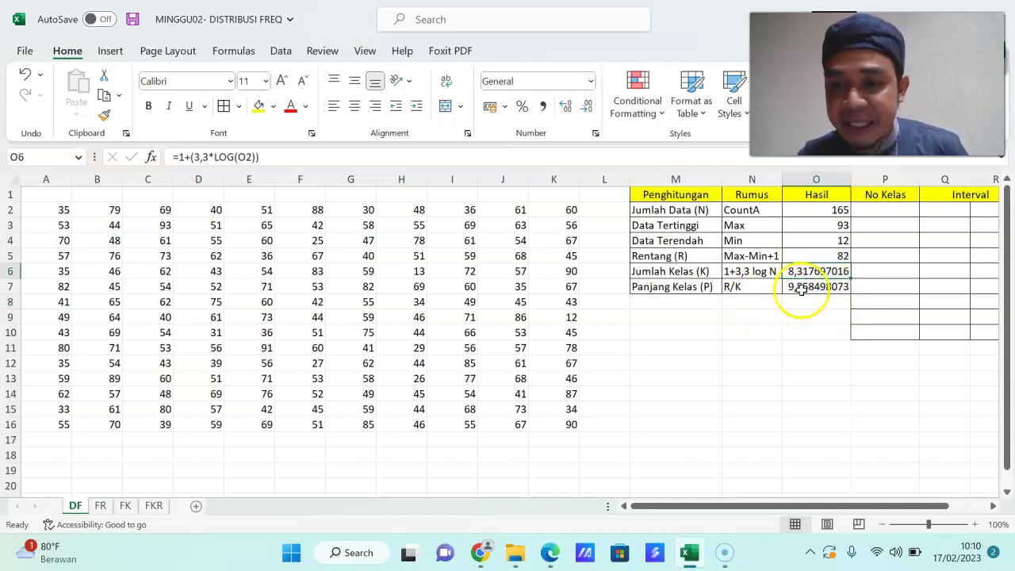
{"action": "left_click", "coordinate": [807, 288]}
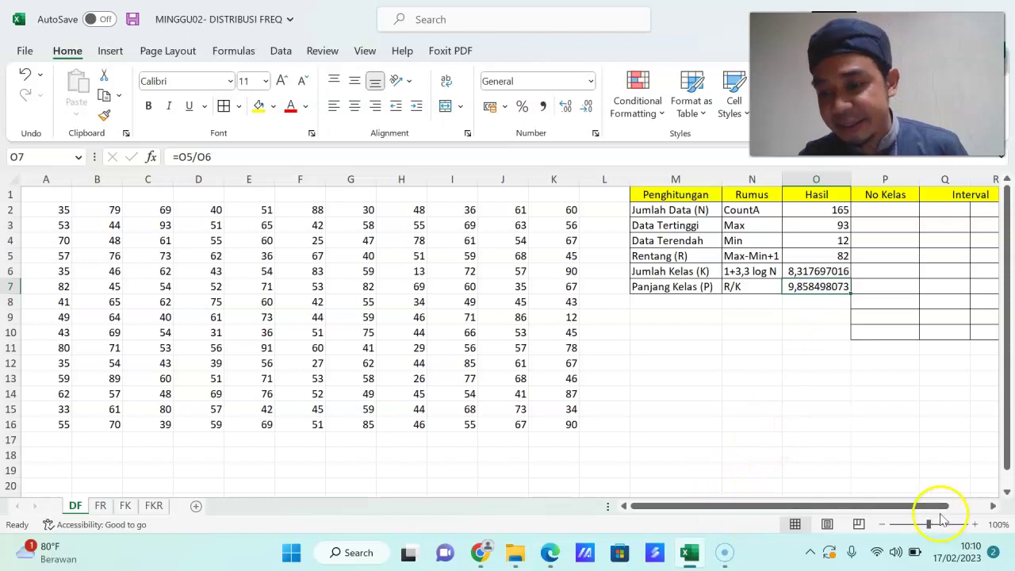
- Enter class numbers 1, 2, 3 in P2:P4, fill them down to 9 and centre them
{"action": "left_click", "coordinate": [993, 506]}
{"action": "left_click", "coordinate": [993, 506]}
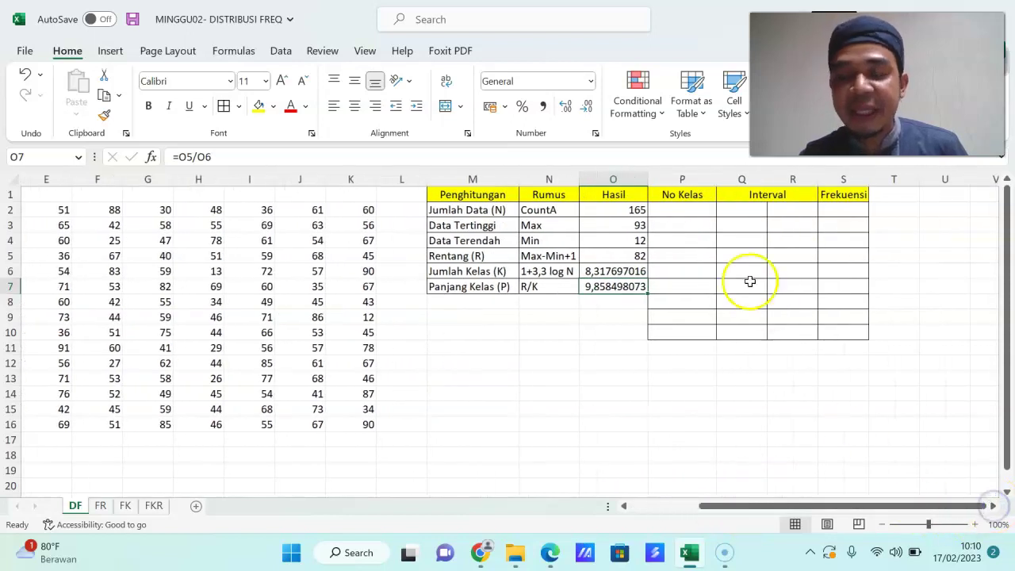
{"action": "left_click", "coordinate": [612, 272]}
{"action": "left_click", "coordinate": [696, 209]}
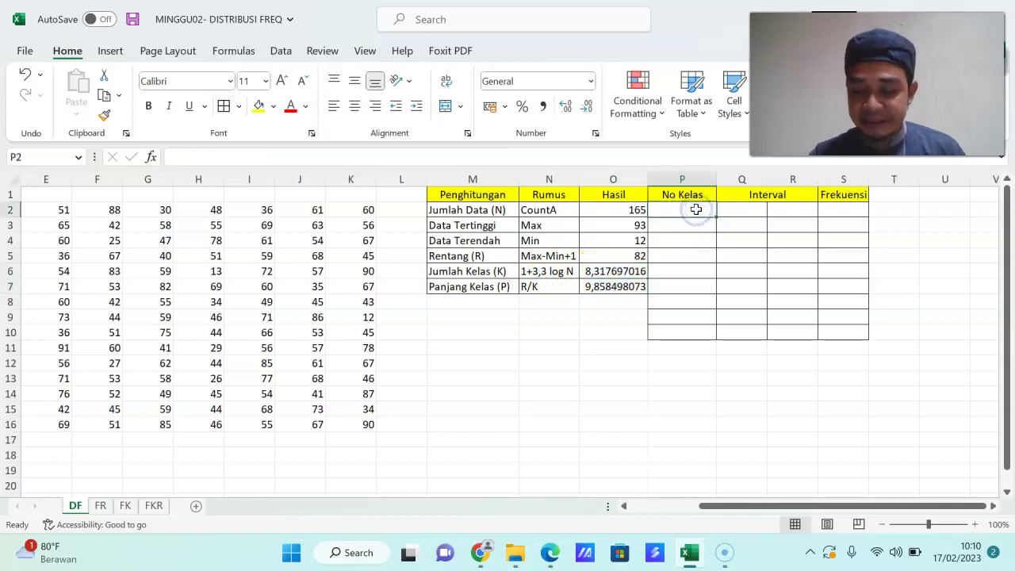
{"action": "type", "text": "1"}
{"action": "key", "text": "Return"}
{"action": "type", "text": "2"}
{"action": "key", "text": "Return"}
{"action": "type", "text": "3"}
{"action": "key", "text": "Return"}
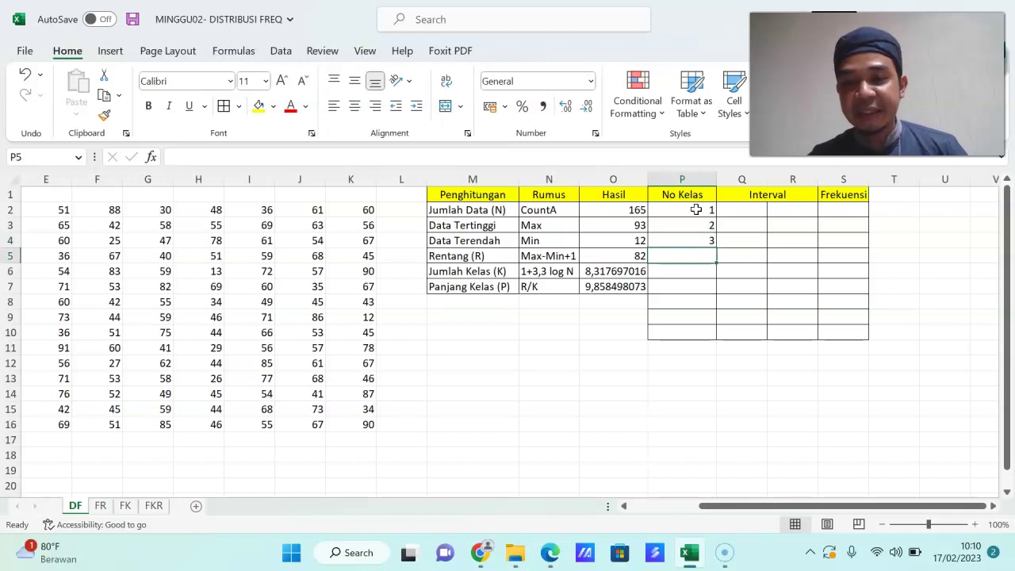
{"action": "left_click_drag", "start_coordinate": [695, 209], "coordinate": [716, 341]}
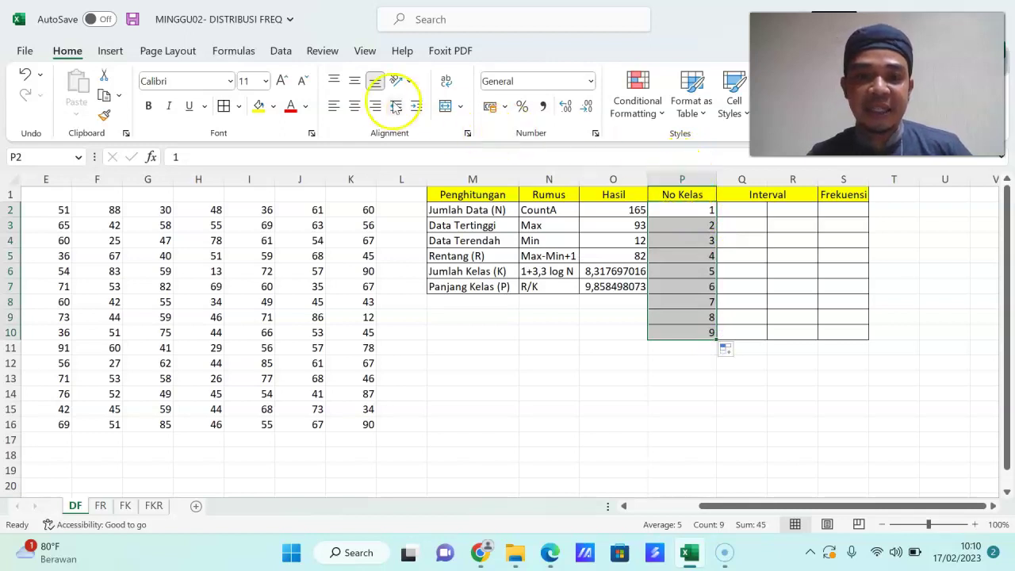
{"action": "left_click", "coordinate": [355, 105]}
{"action": "left_click", "coordinate": [749, 213]}
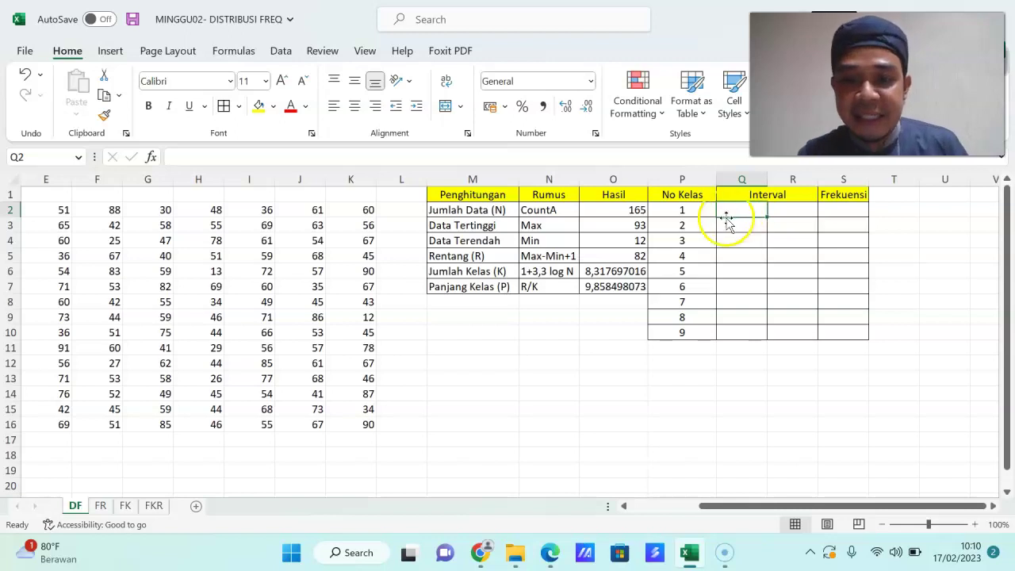
- Enter the first interval limits 10–19 and 20–29 in Q2:R3, checking the lowest data value
{"action": "left_click", "coordinate": [641, 241]}
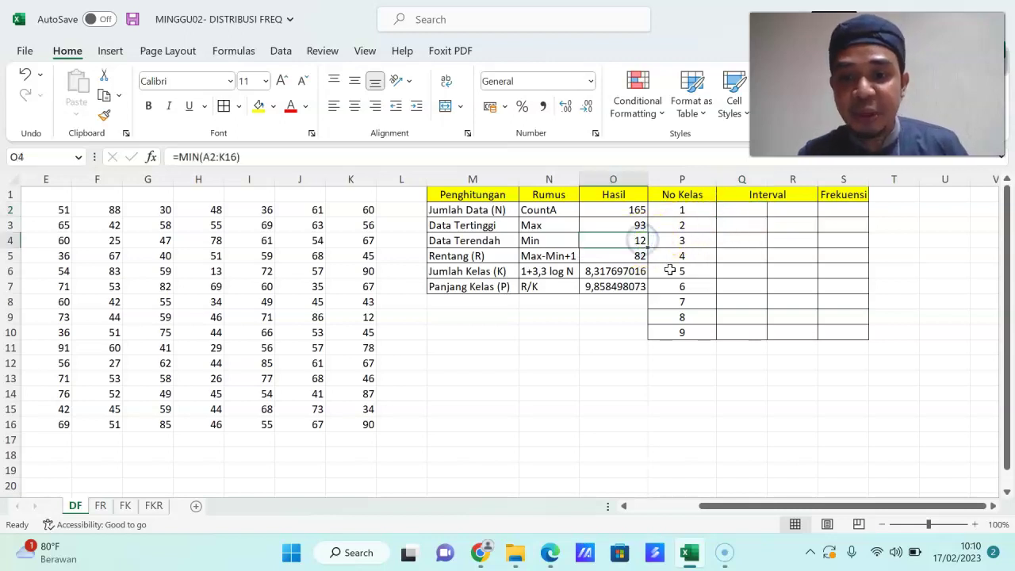
{"action": "left_click", "coordinate": [742, 213]}
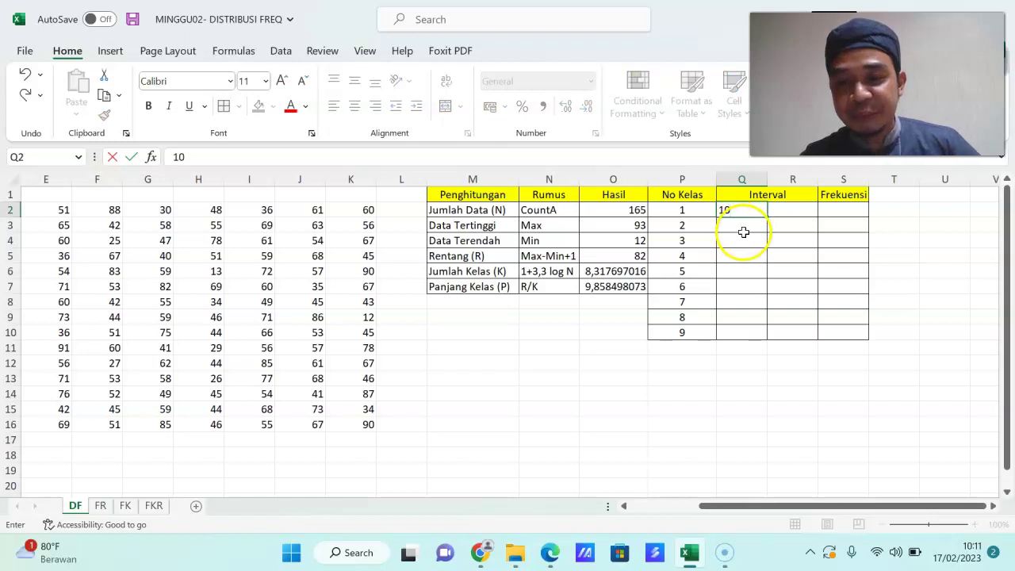
{"action": "left_click", "coordinate": [744, 231]}
{"action": "left_click", "coordinate": [753, 210]}
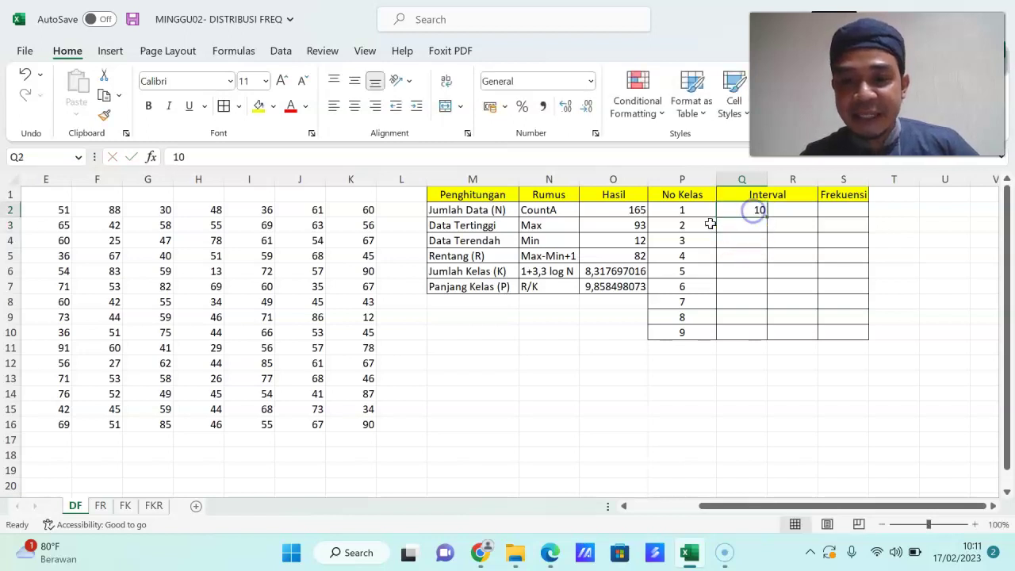
{"action": "left_click", "coordinate": [632, 242]}
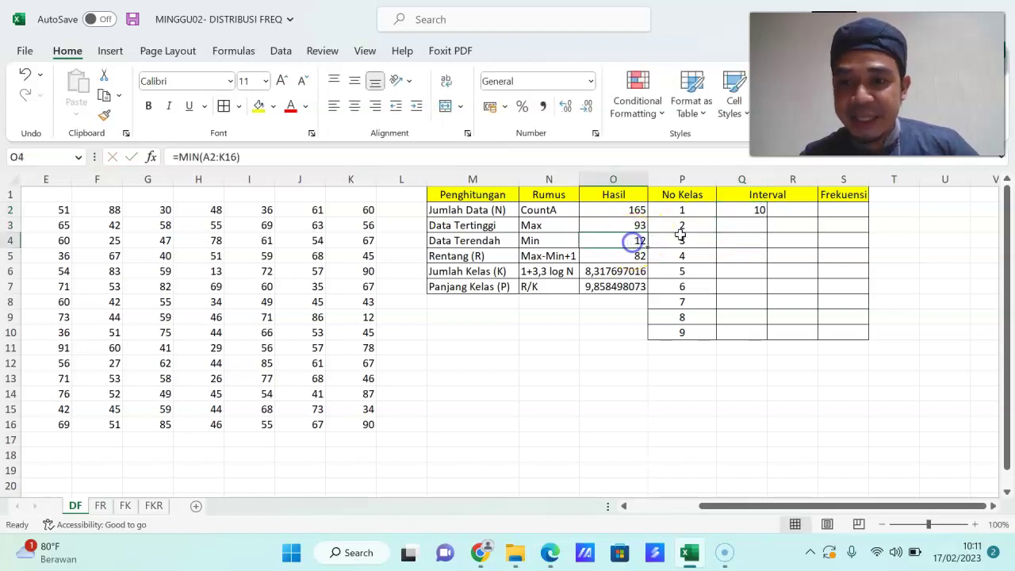
{"action": "left_click", "coordinate": [752, 210]}
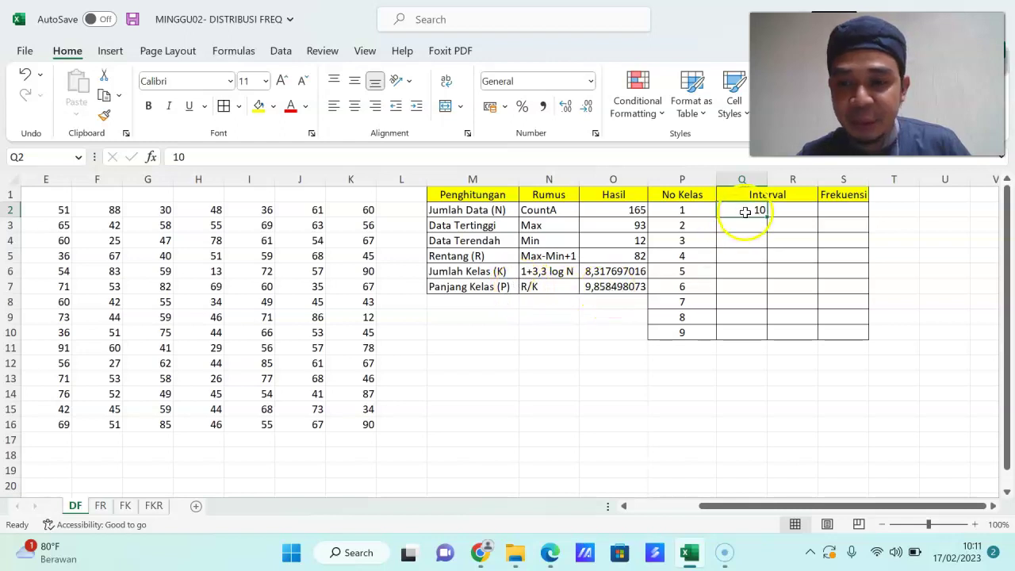
{"action": "left_click", "coordinate": [799, 210]}
{"action": "type", "text": "19"}
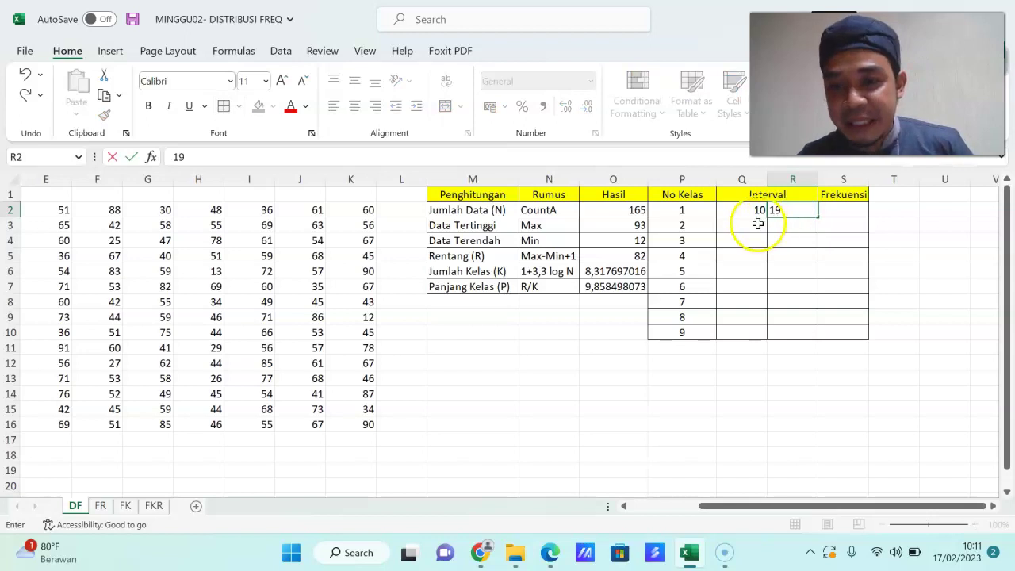
{"action": "left_click", "coordinate": [758, 225]}
{"action": "type", "text": "20"}
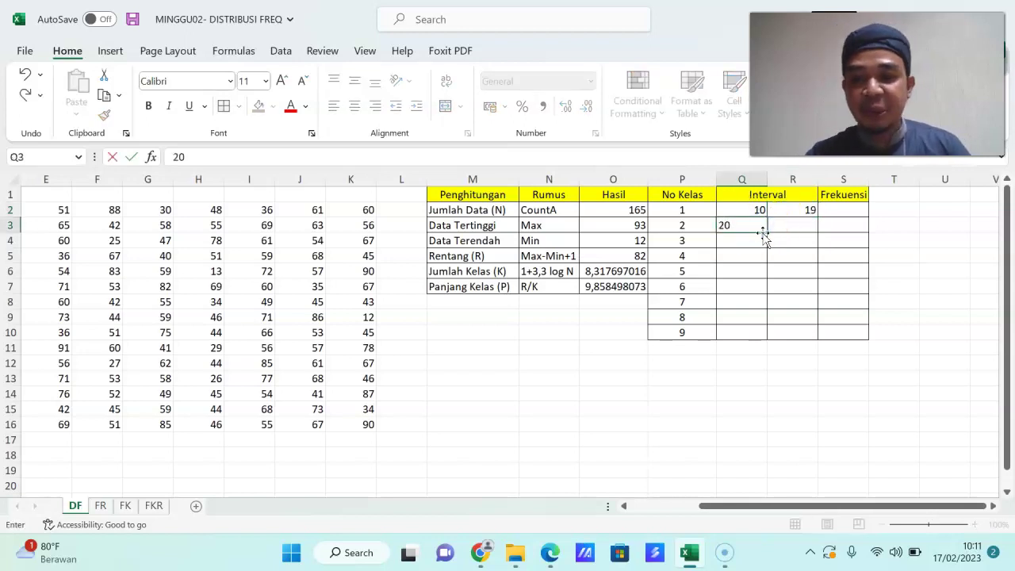
{"action": "left_click", "coordinate": [786, 226]}
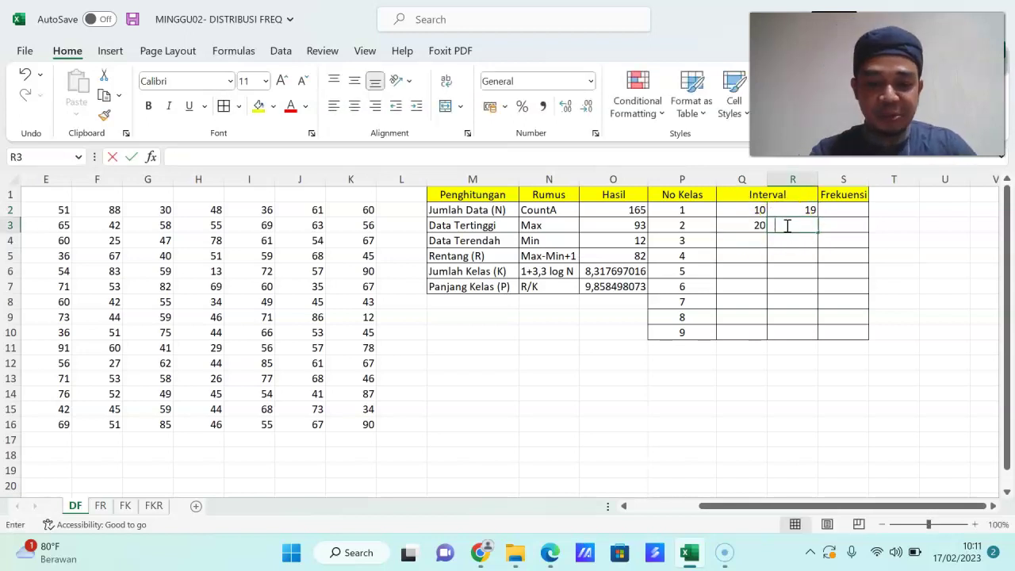
{"action": "type", "text": "29"}
{"action": "key", "text": "Return"}
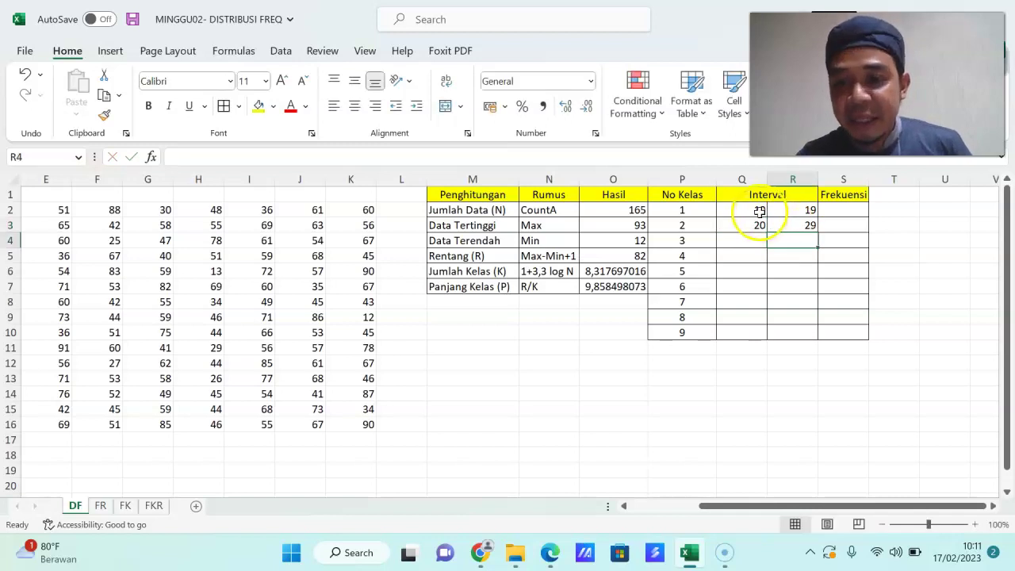
- Fill the lower and upper limits down to 90–99 in row 10 and select Q2:R10
{"action": "left_click", "coordinate": [759, 214]}
{"action": "left_click_drag", "start_coordinate": [759, 220], "coordinate": [765, 334]}
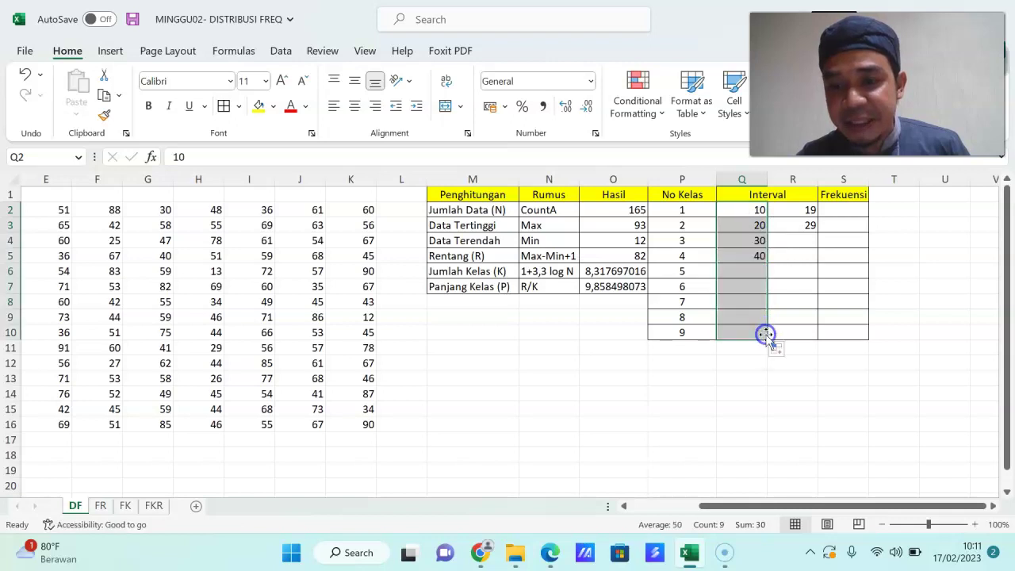
{"action": "left_click_drag", "start_coordinate": [806, 211], "coordinate": [820, 337]}
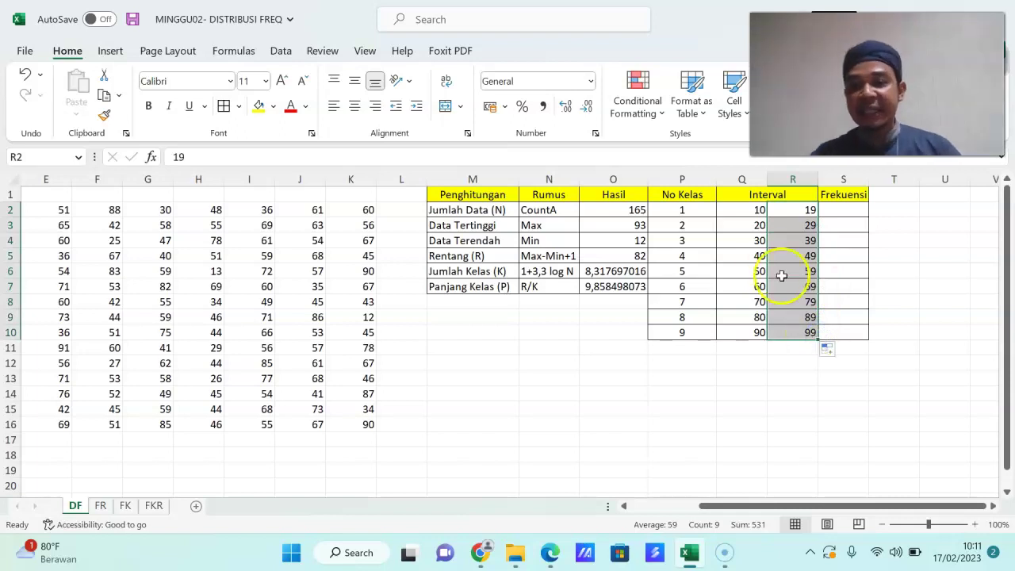
{"action": "mouse_move", "coordinate": [794, 210]}
{"action": "left_mouse_down"}
{"action": "mouse_move", "coordinate": [746, 212]}
{"action": "mouse_move", "coordinate": [804, 333]}
{"action": "left_mouse_up"}
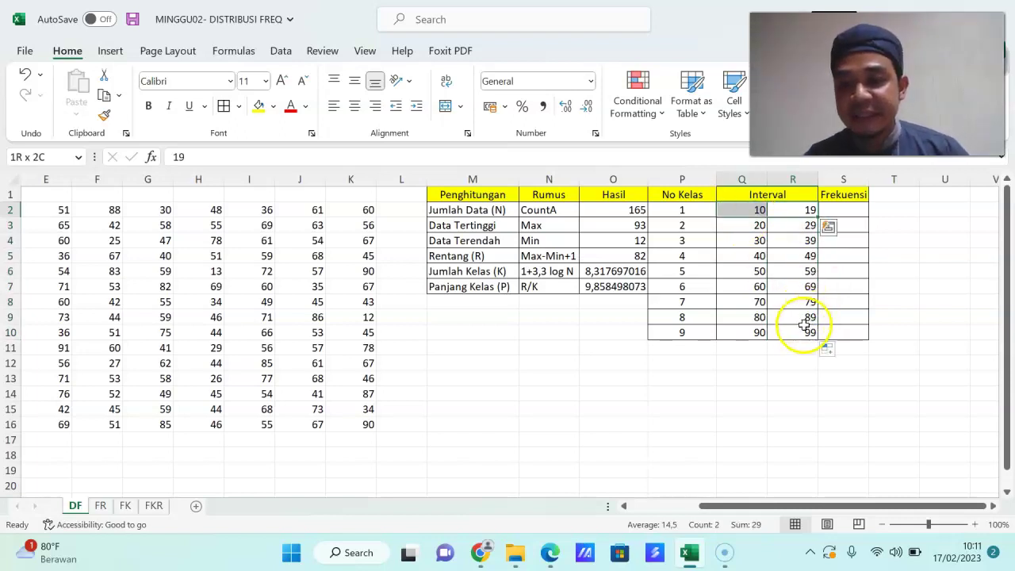
{"action": "left_click_drag", "start_coordinate": [725, 210], "coordinate": [798, 337]}
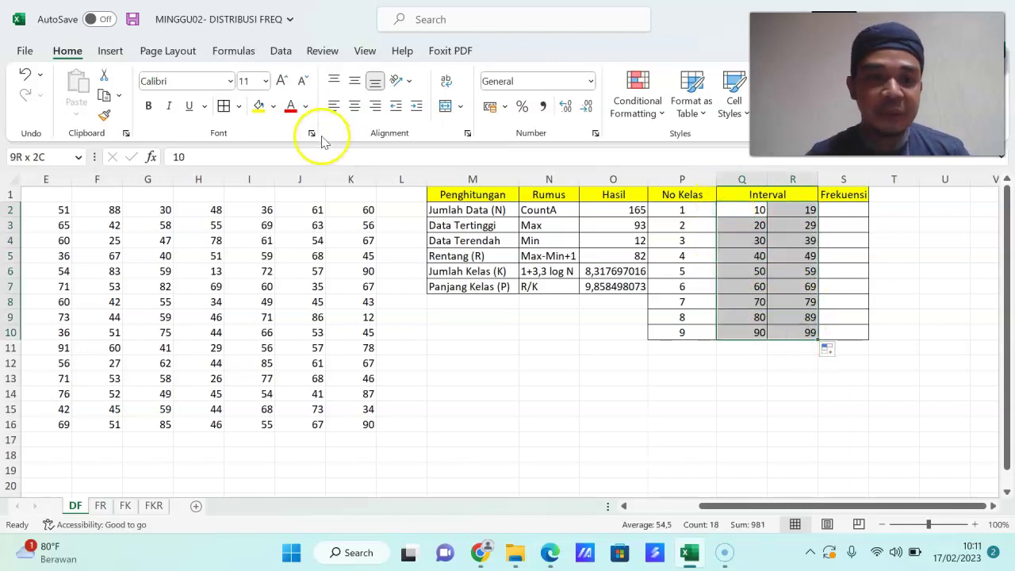
- Centre the Q2:R10 interval limits and check the first two class rows
{"action": "left_click", "coordinate": [355, 104]}
{"action": "left_click", "coordinate": [793, 299]}
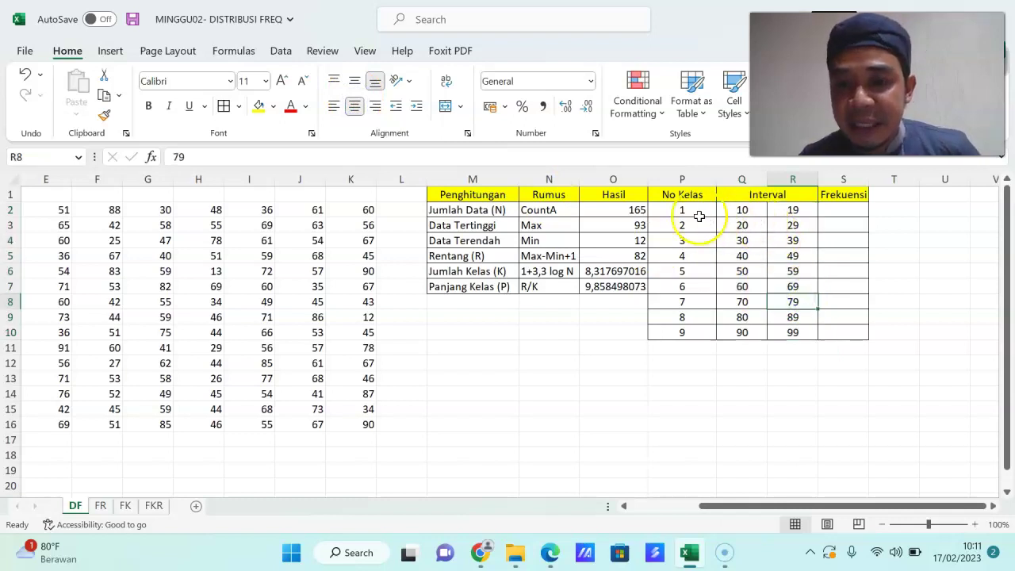
{"action": "left_click_drag", "start_coordinate": [682, 211], "coordinate": [793, 211]}
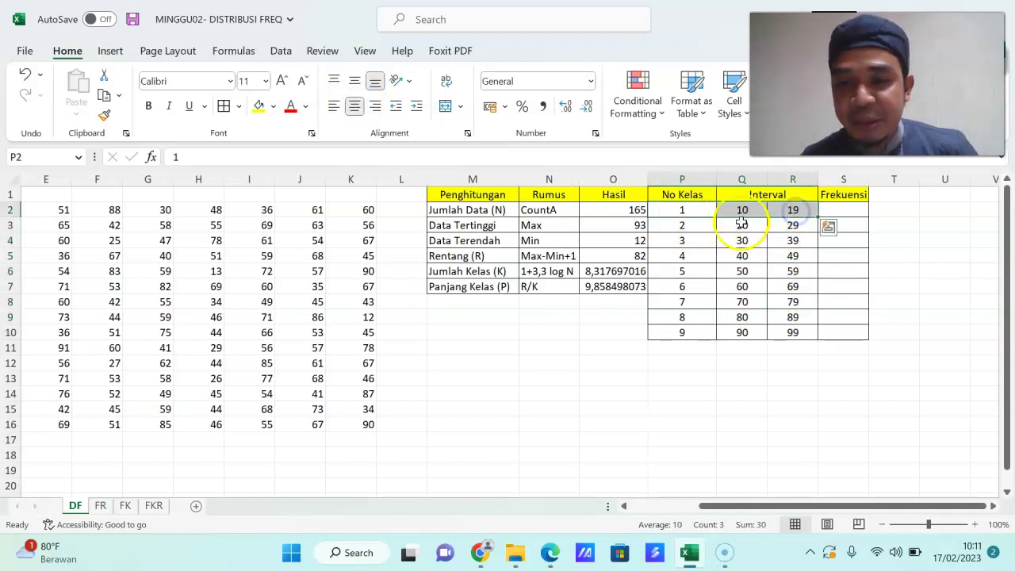
{"action": "left_click_drag", "start_coordinate": [682, 227], "coordinate": [785, 227]}
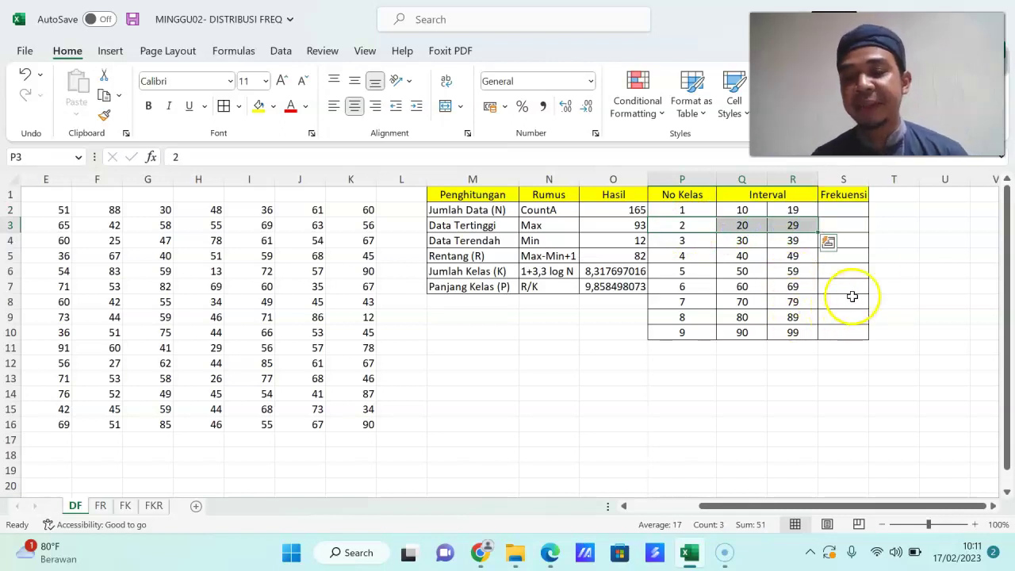
{"action": "left_click", "coordinate": [843, 210]}
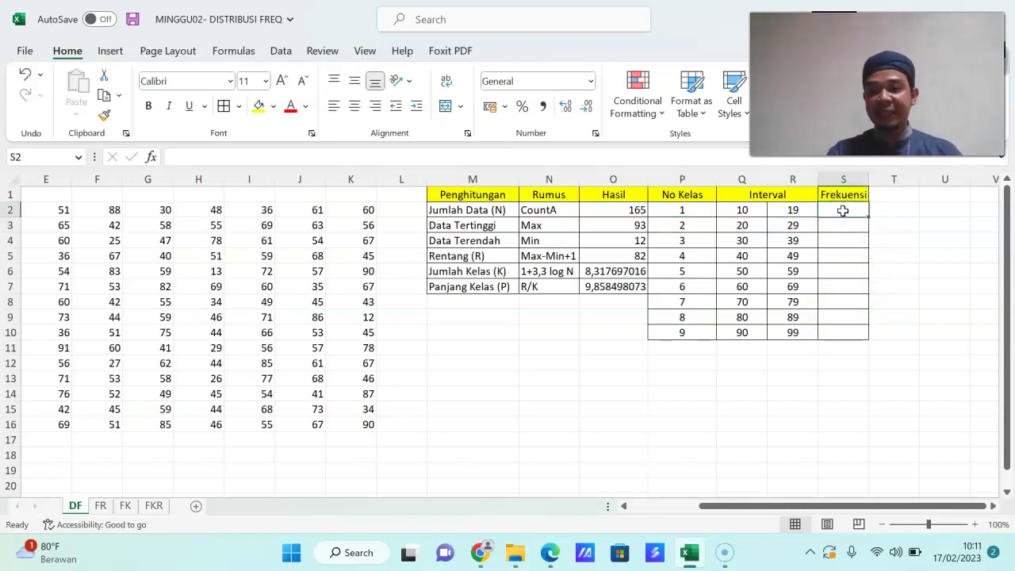
- Enter {=FREQUENCY(A2:K16;R2:R10)} as an array formula across S2:S10
{"action": "left_click", "coordinate": [838, 333], "text": "shift"}
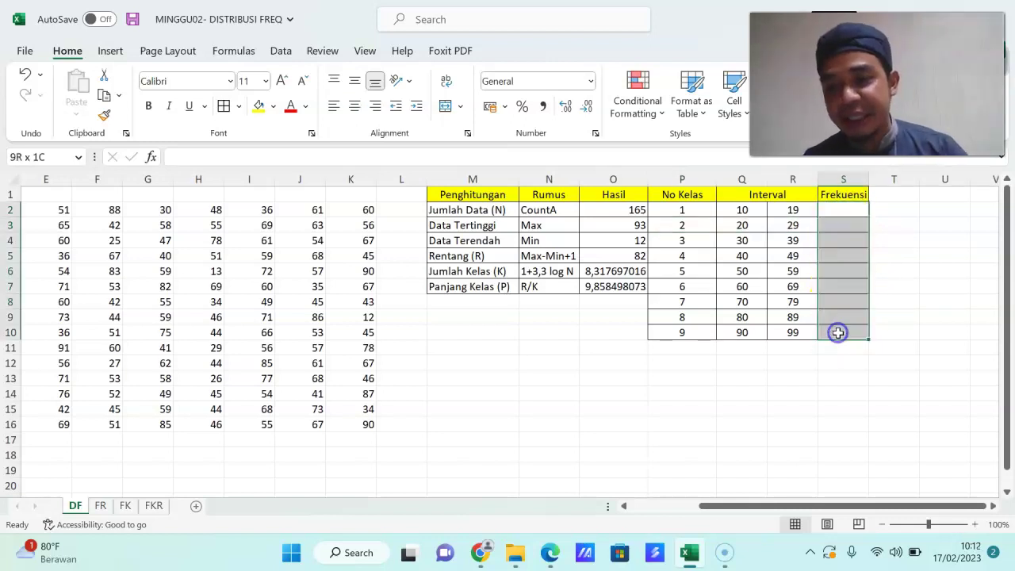
{"action": "type", "text": "="}
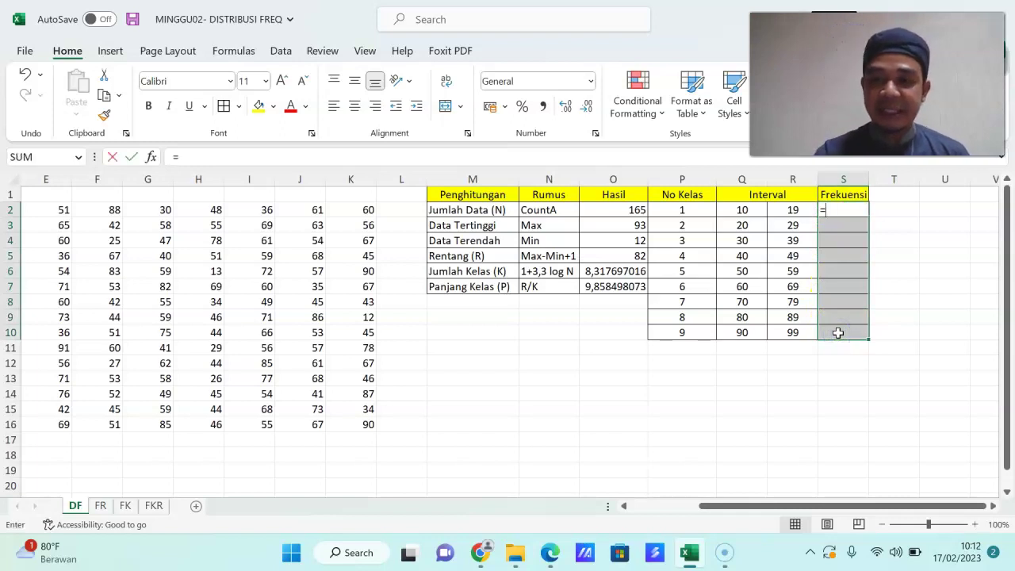
{"action": "type", "text": "fre"}
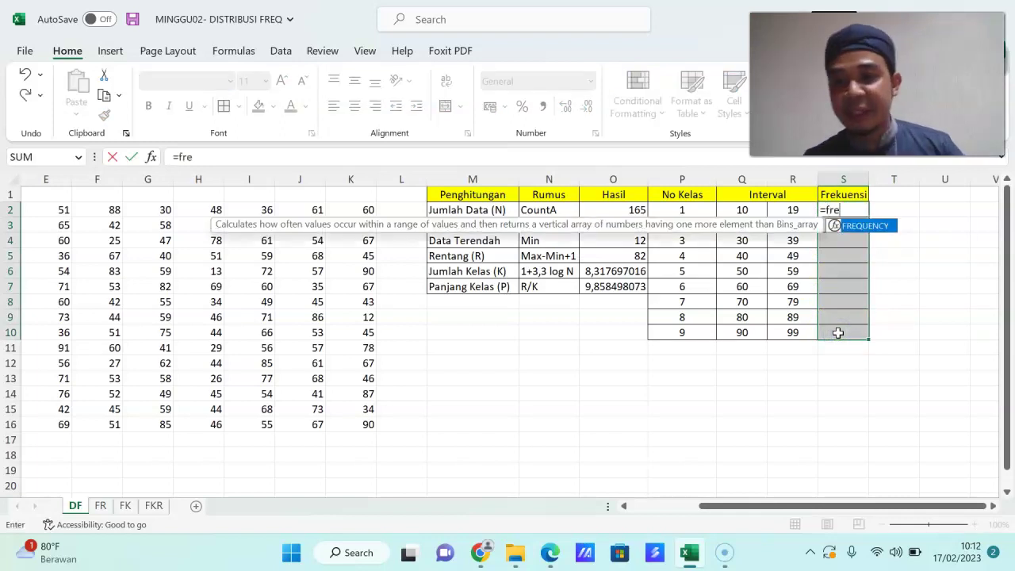
{"action": "double_click", "coordinate": [873, 229]}
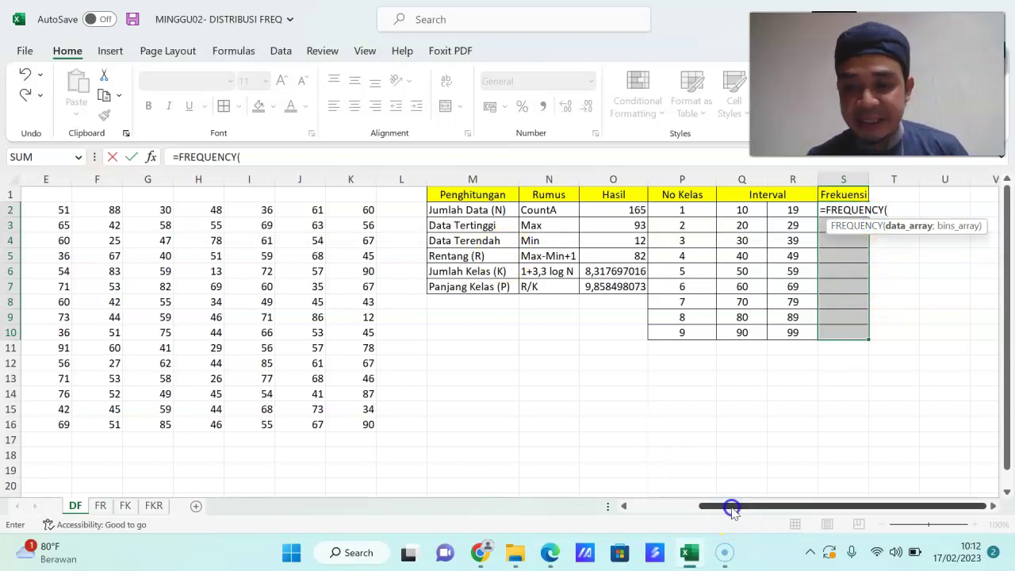
{"action": "left_click_drag", "start_coordinate": [731, 509], "coordinate": [641, 508]}
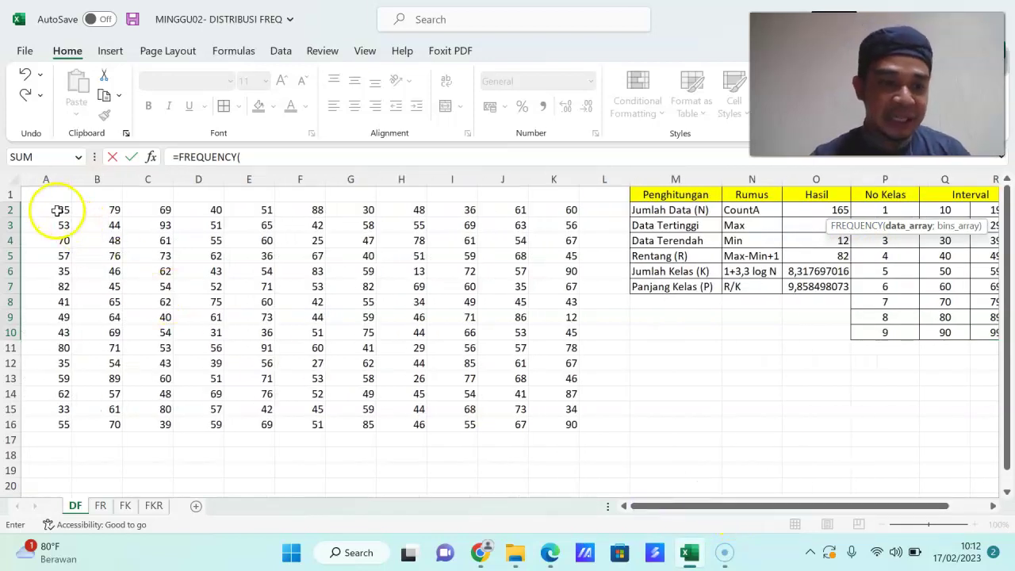
{"action": "left_click_drag", "start_coordinate": [57, 210], "coordinate": [551, 426]}
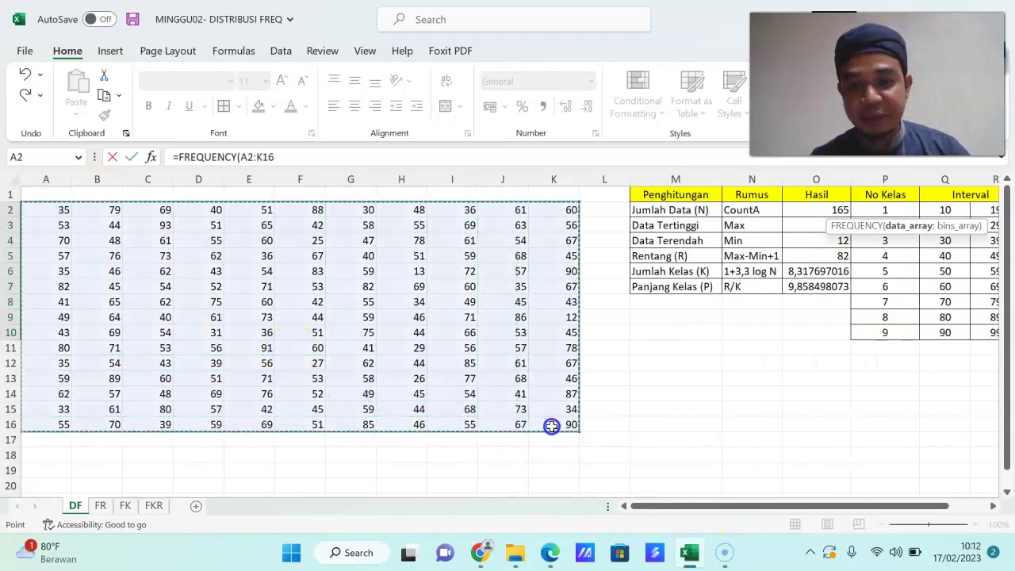
{"action": "left_click_drag", "start_coordinate": [785, 508], "coordinate": [866, 500]}
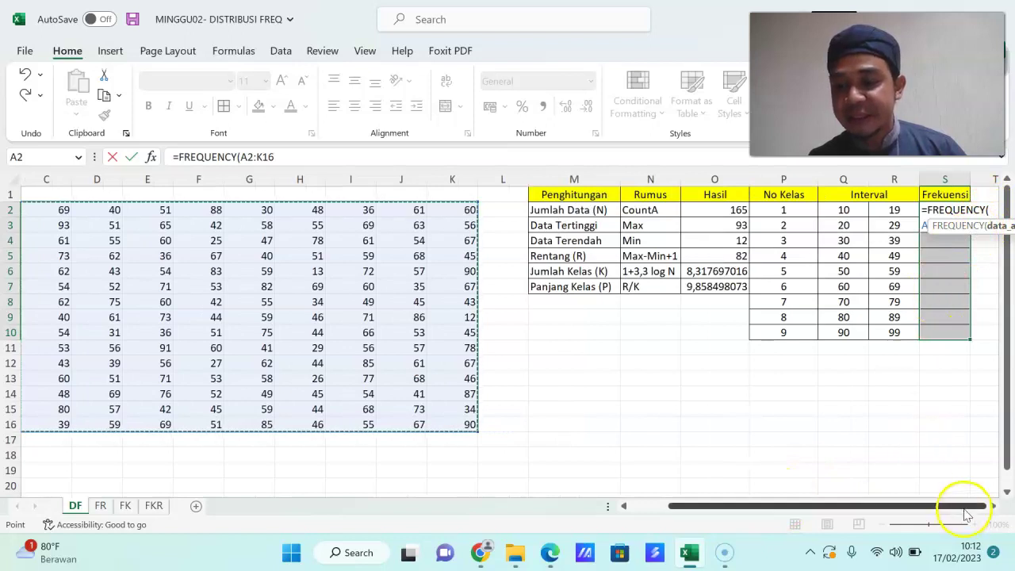
{"action": "left_click", "coordinate": [993, 506]}
{"action": "left_click", "coordinate": [993, 506]}
{"action": "left_click", "coordinate": [993, 506]}
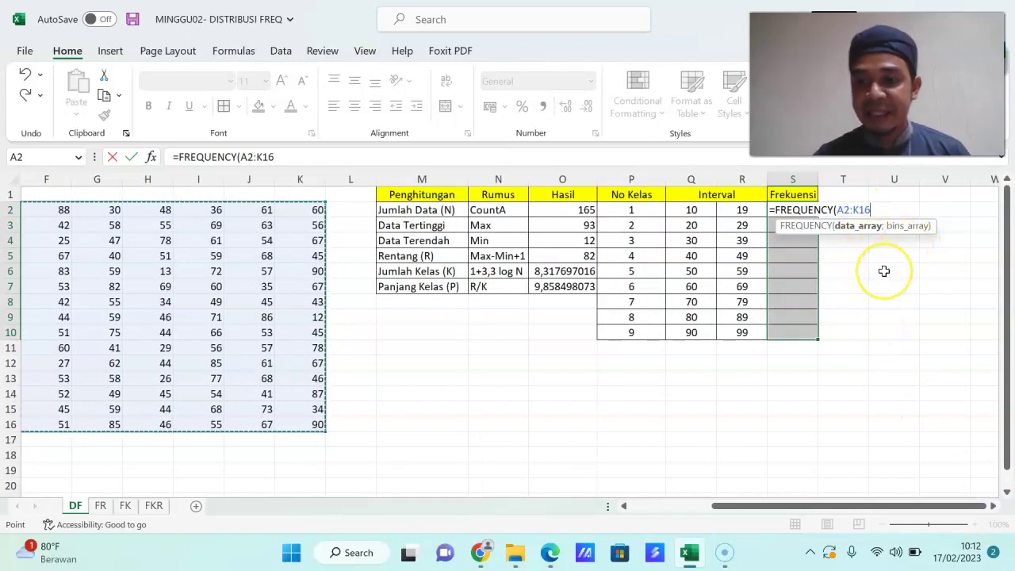
{"action": "type", "text": ";"}
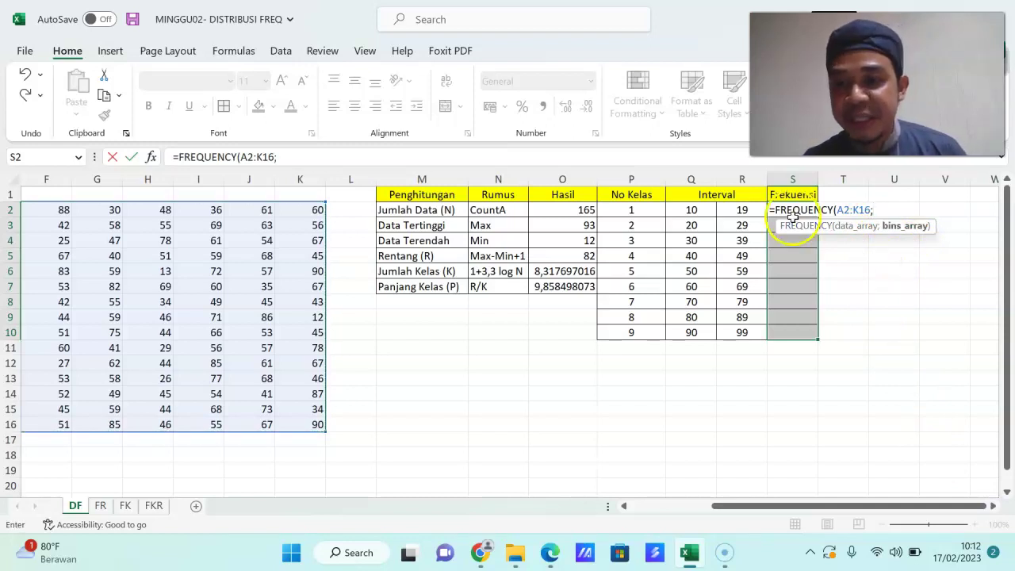
{"action": "left_click_drag", "start_coordinate": [751, 210], "coordinate": [754, 331]}
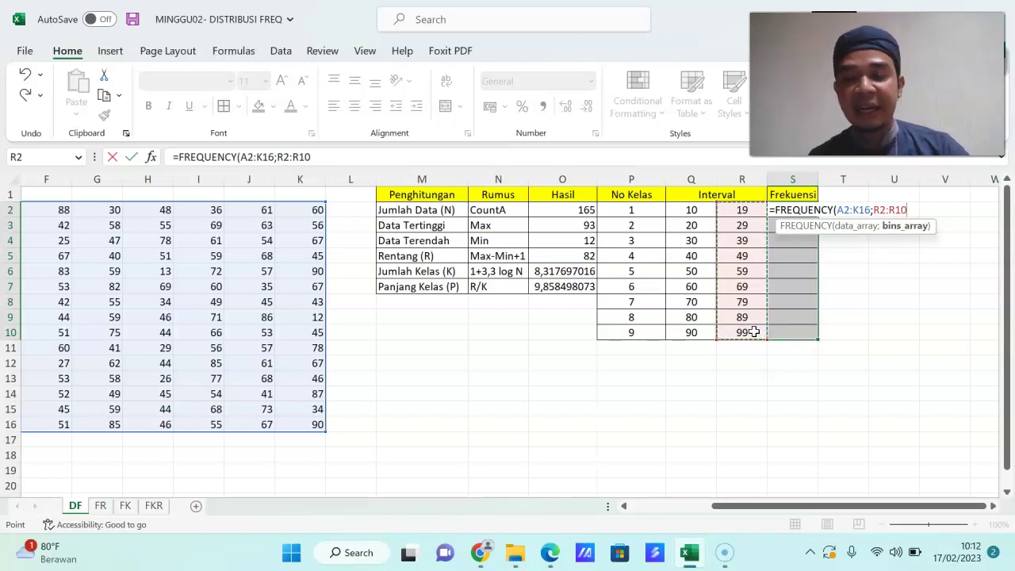
{"action": "key", "text": "ctrl+shift+Return"}
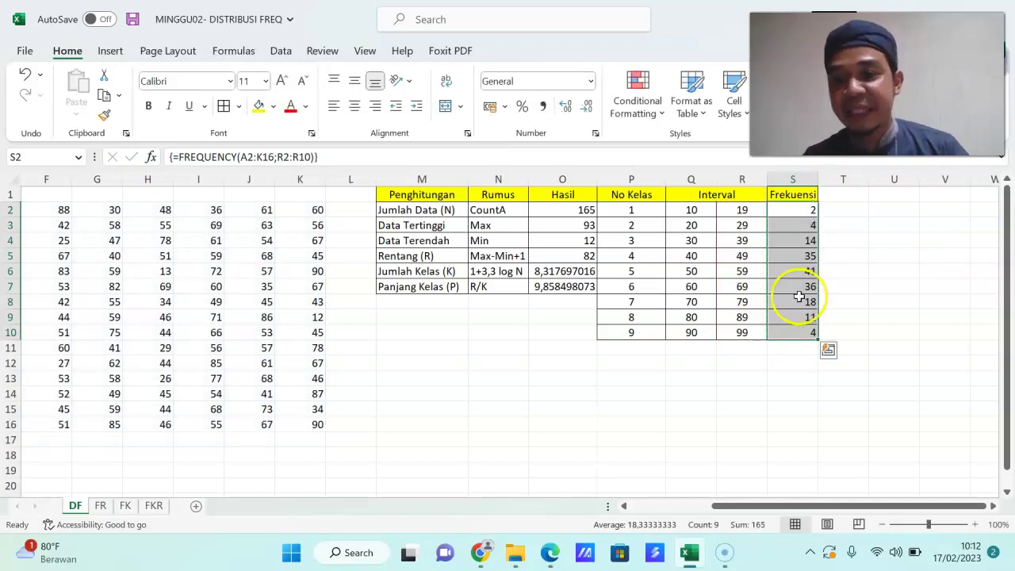
{"action": "left_click", "coordinate": [697, 212]}
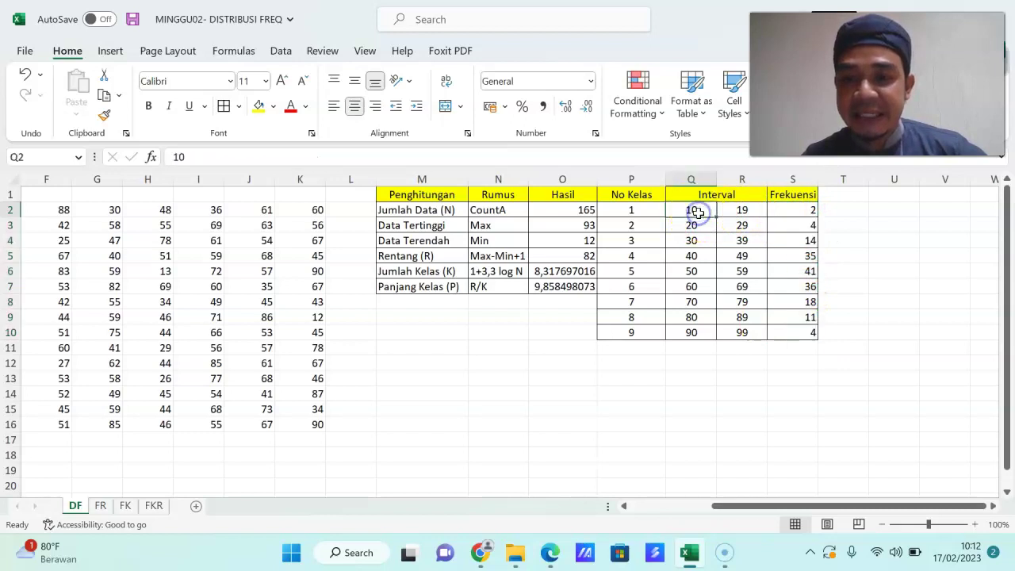
{"action": "left_click", "coordinate": [744, 210]}
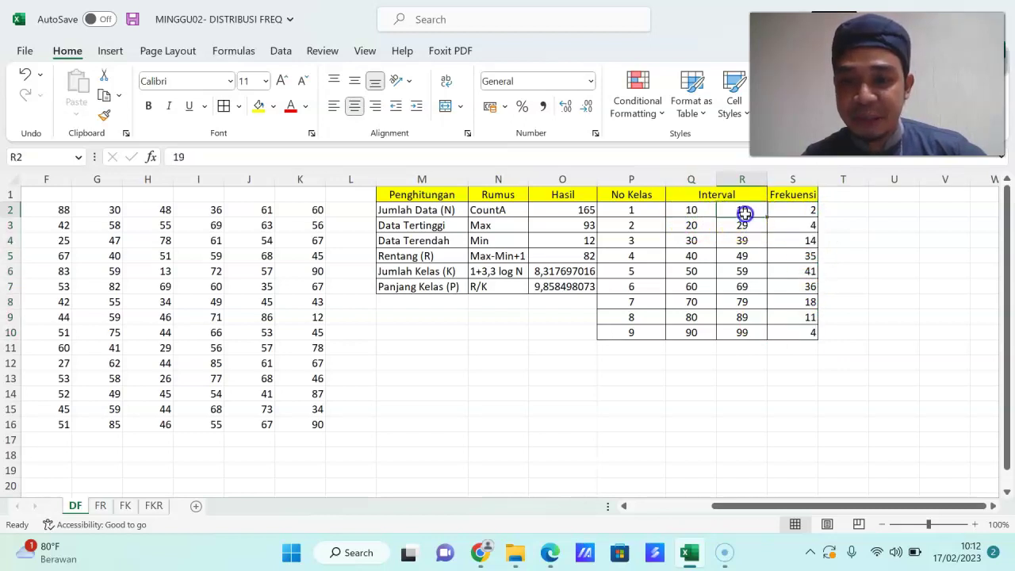
{"action": "left_click", "coordinate": [791, 210]}
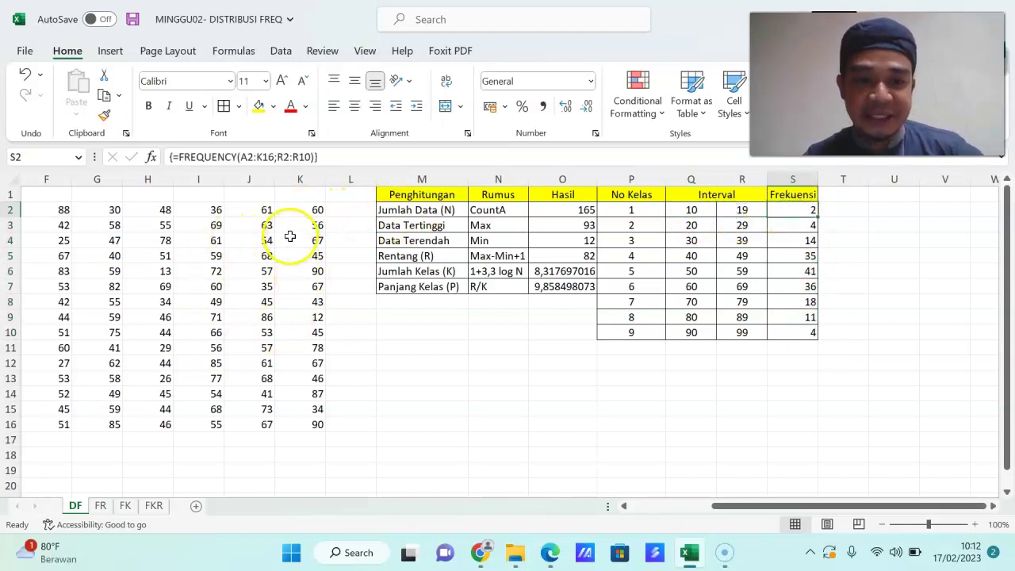
{"action": "left_click", "coordinate": [797, 347]}
{"action": "left_click_drag", "start_coordinate": [803, 211], "coordinate": [812, 333]}
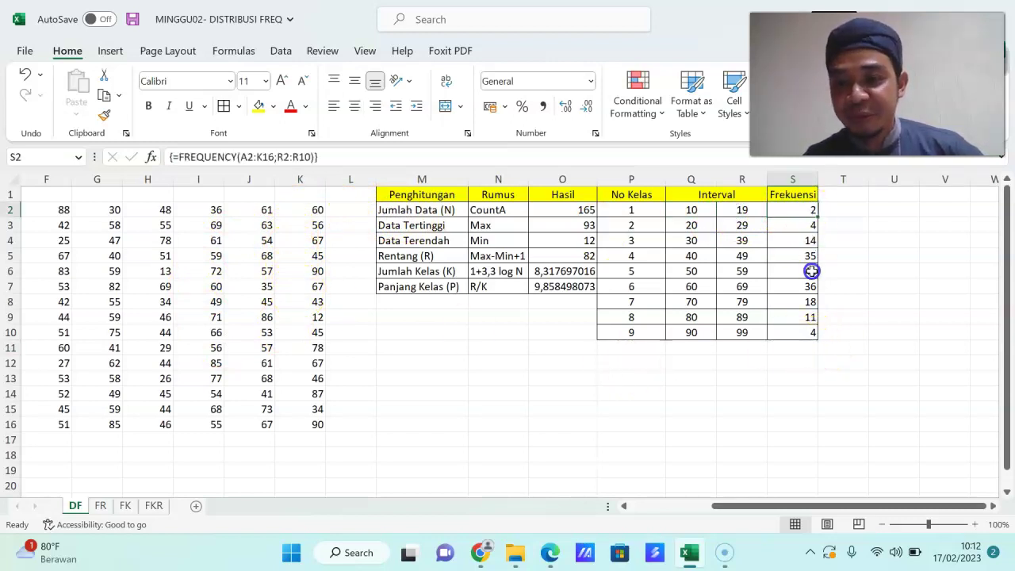
{"action": "left_click", "coordinate": [806, 347]}
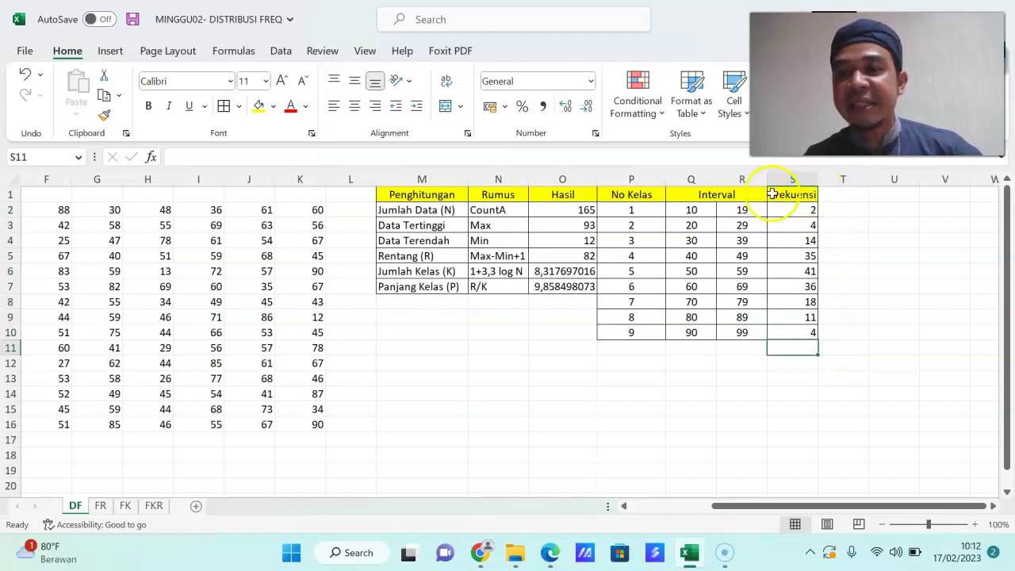
- Enter =SUM(S2:S10) in S11, giving 165, and compare it with Jumlah Data in O2
{"action": "type", "text": "=s"}
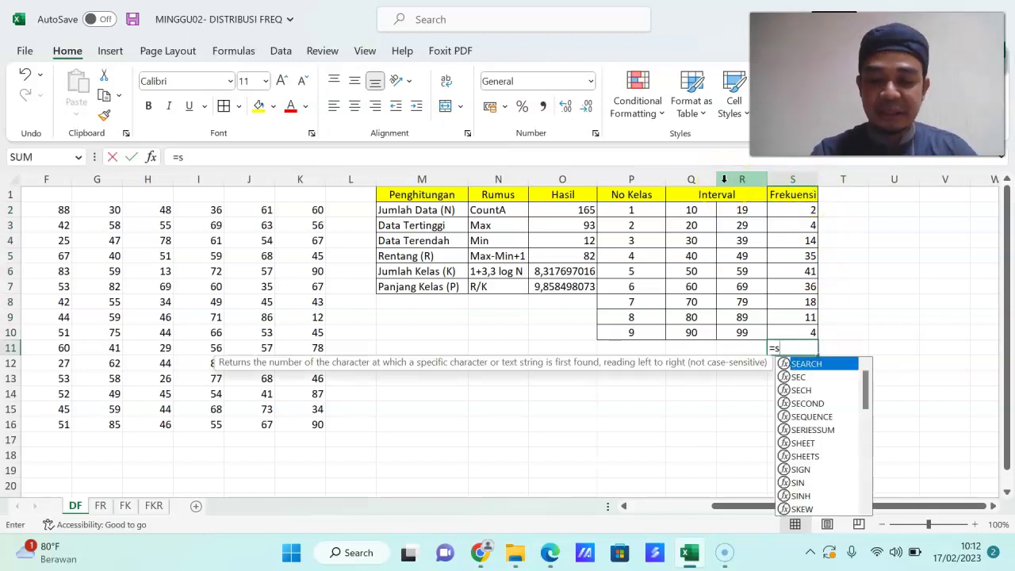
{"action": "type", "text": "um"}
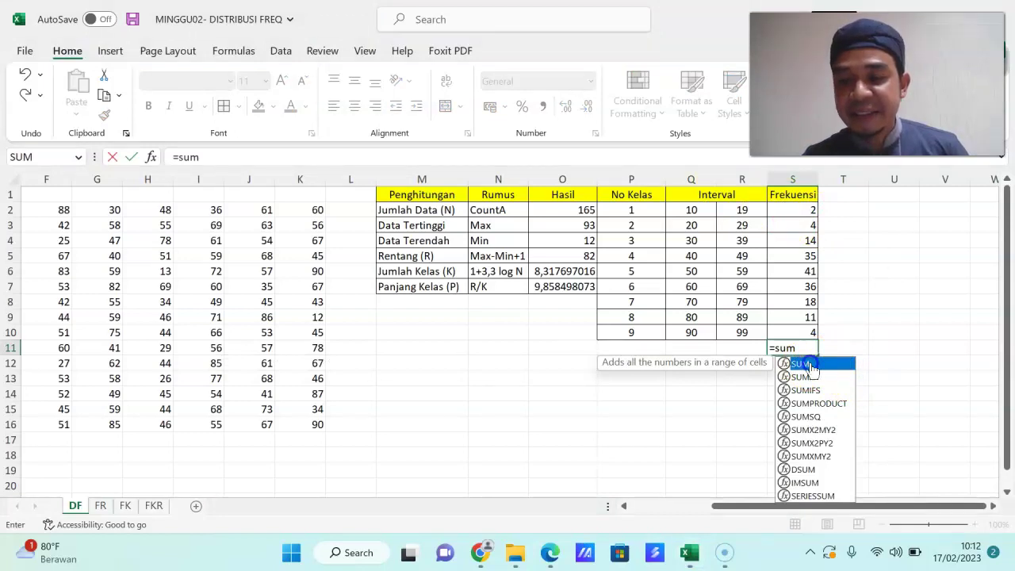
{"action": "double_click", "coordinate": [810, 366]}
{"action": "left_click_drag", "start_coordinate": [805, 209], "coordinate": [799, 333]}
{"action": "key", "text": "Return"}
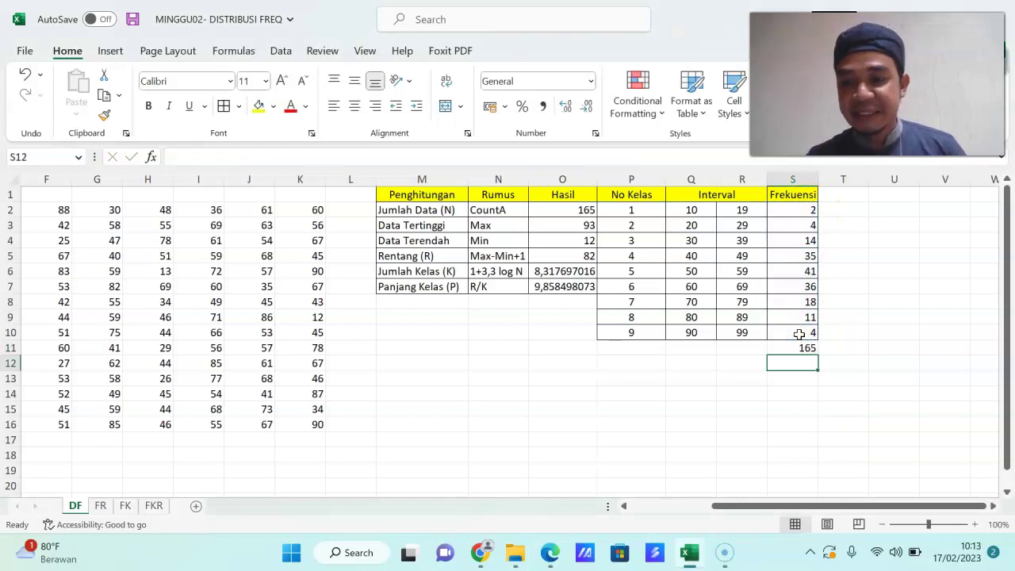
{"action": "left_click", "coordinate": [797, 347]}
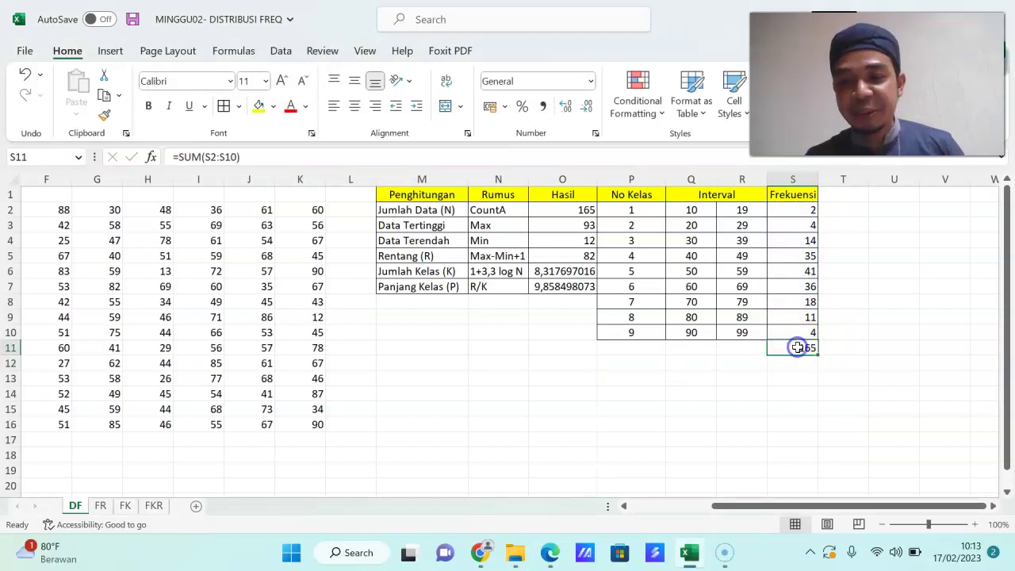
{"action": "left_click", "coordinate": [557, 210]}
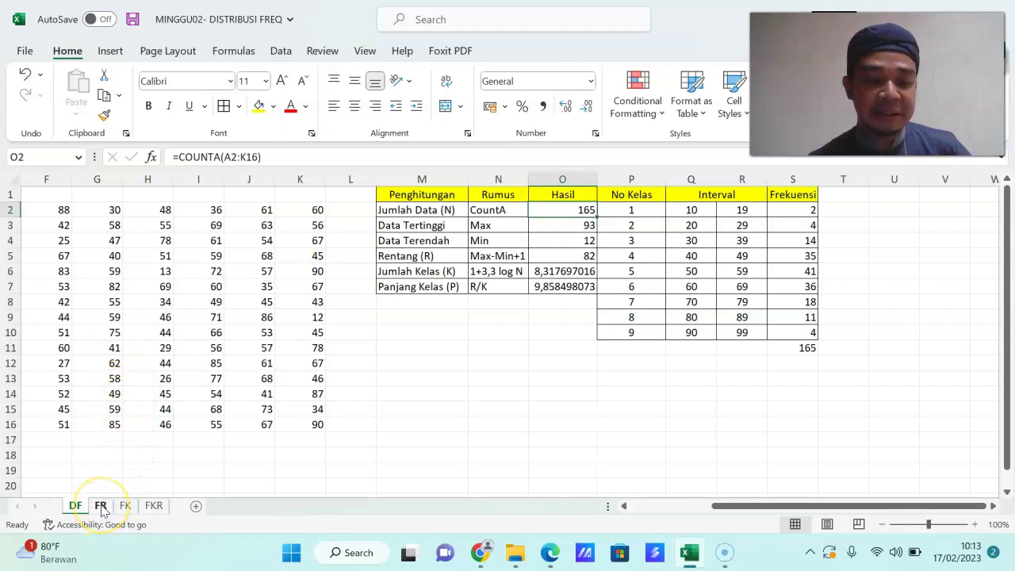
- Rename the FR sheet's Relatif heading in F4 to Relatif%, then return to the DF sheet
{"action": "left_click", "coordinate": [101, 507]}
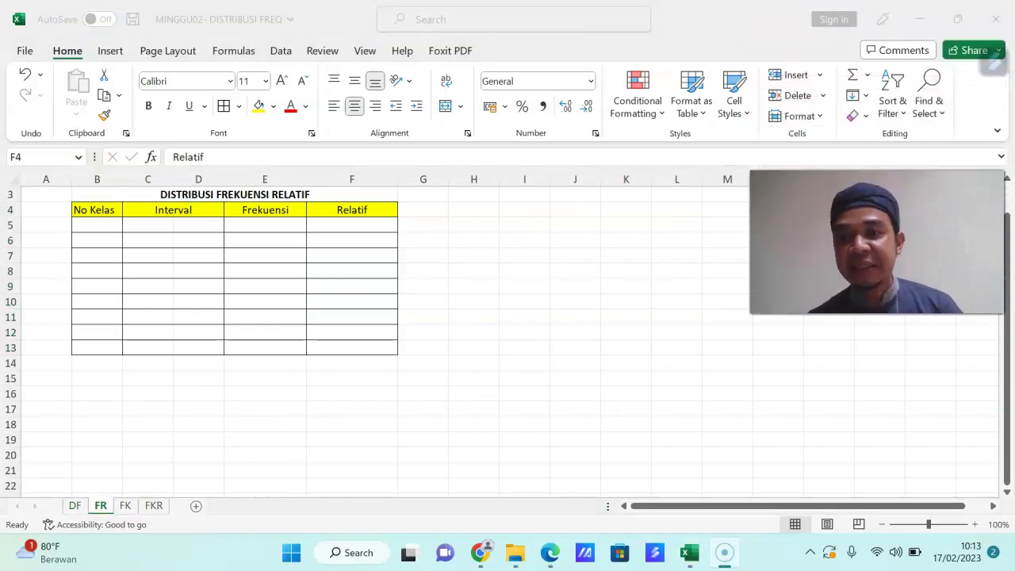
{"action": "left_click_drag", "start_coordinate": [374, 208], "coordinate": [373, 347]}
{"action": "double_click", "coordinate": [374, 209]}
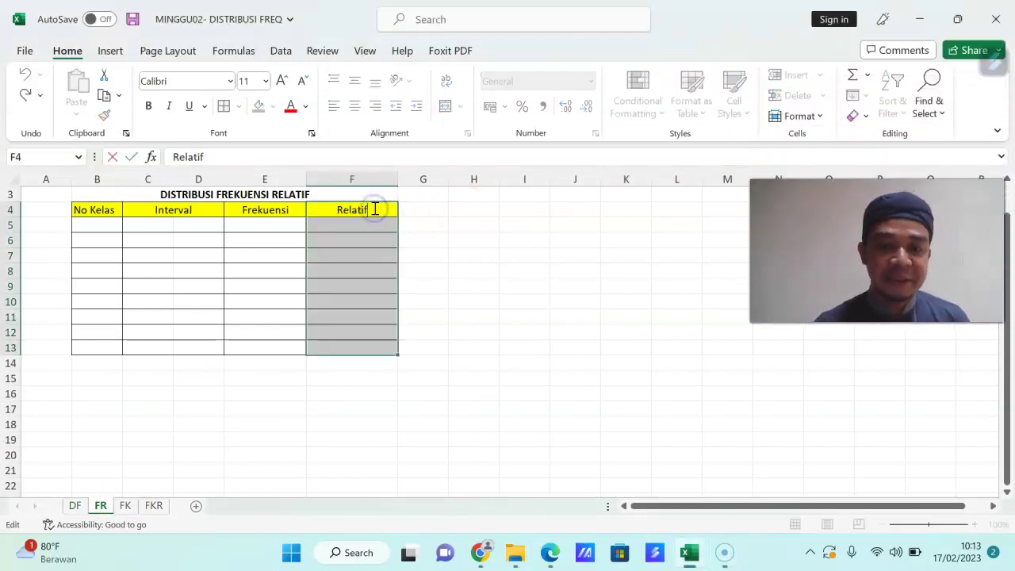
{"action": "type", "text": "%"}
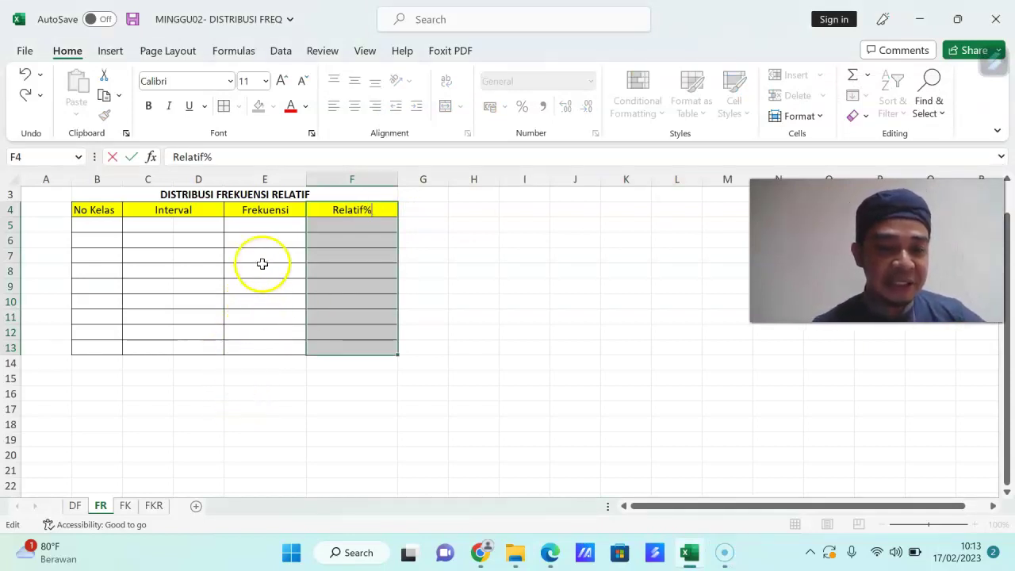
{"action": "left_click", "coordinate": [75, 506]}
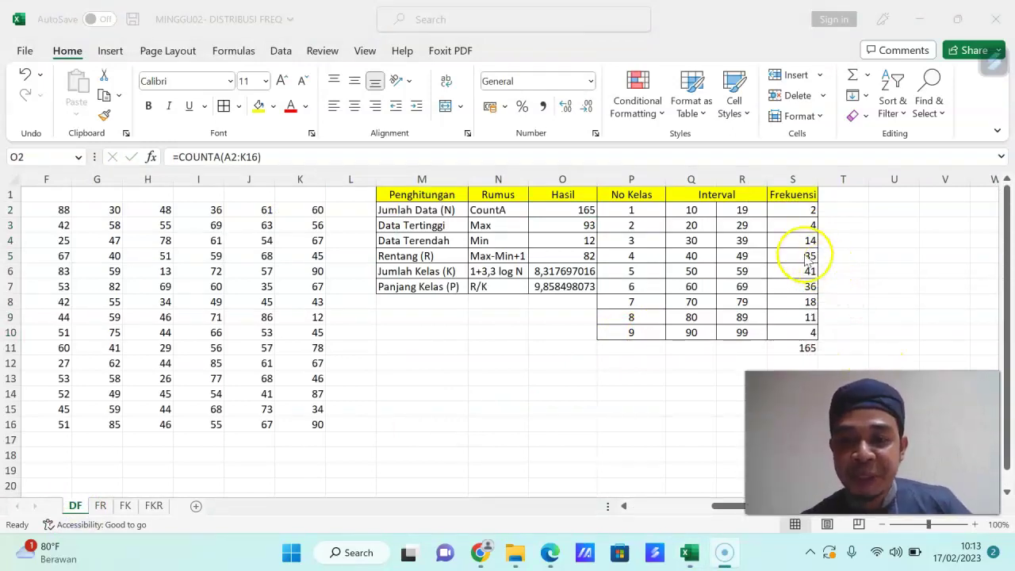
- Copy the DF sheet's class, interval and frequency table P2:S10
{"action": "left_click", "coordinate": [633, 208]}
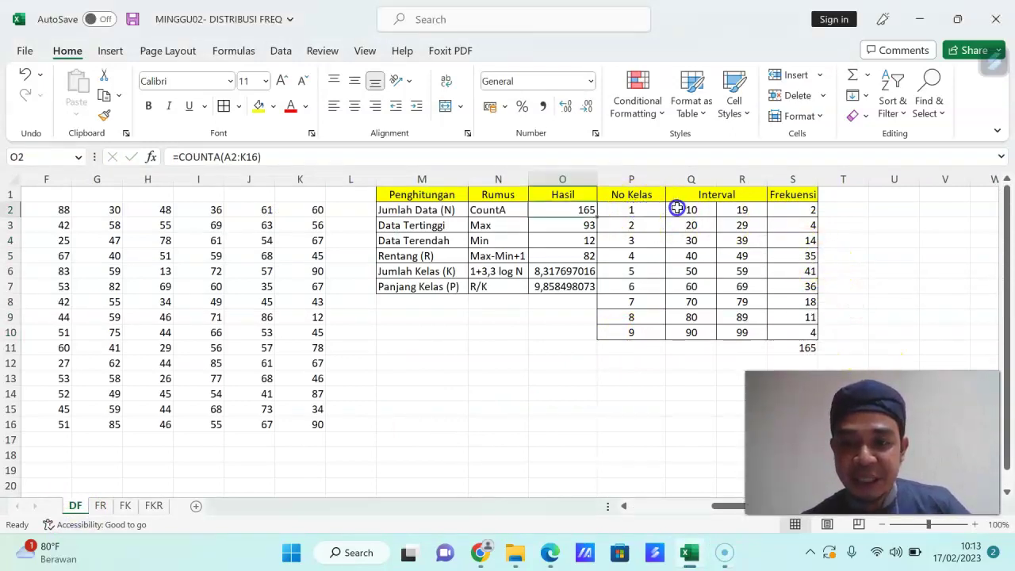
{"action": "left_click_drag", "start_coordinate": [638, 210], "coordinate": [795, 332]}
{"action": "key", "text": "ctrl+c"}
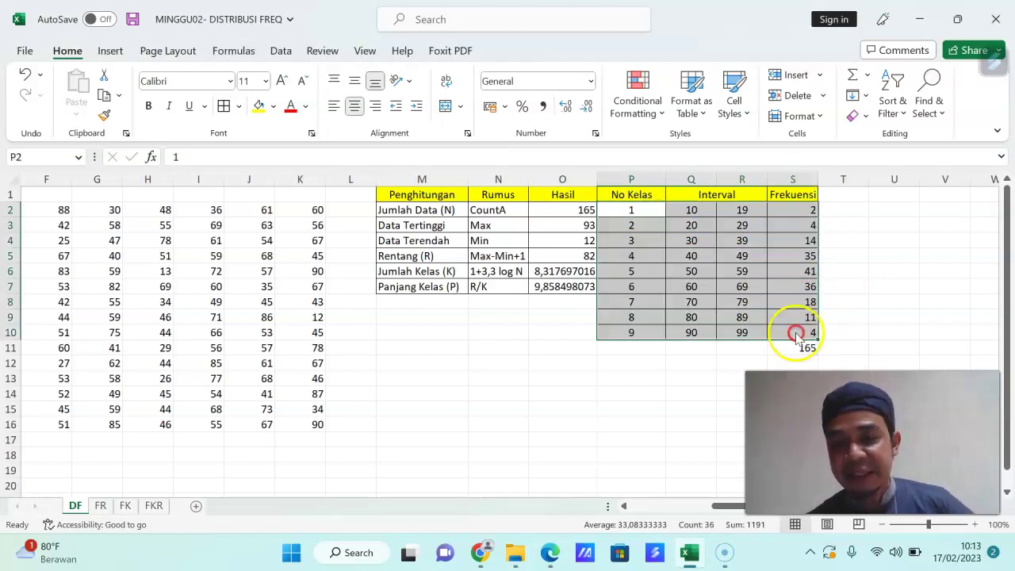
{"action": "right_click", "coordinate": [796, 332]}
{"action": "left_click", "coordinate": [839, 67]}
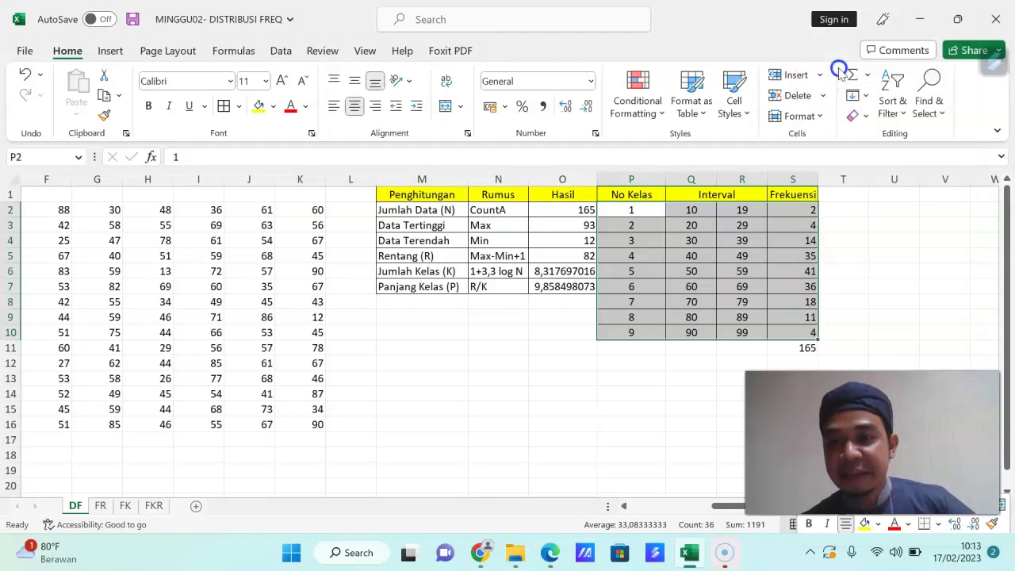
- Paste the copied table as values into B5:E13 on the FR sheet
{"action": "left_click", "coordinate": [102, 506]}
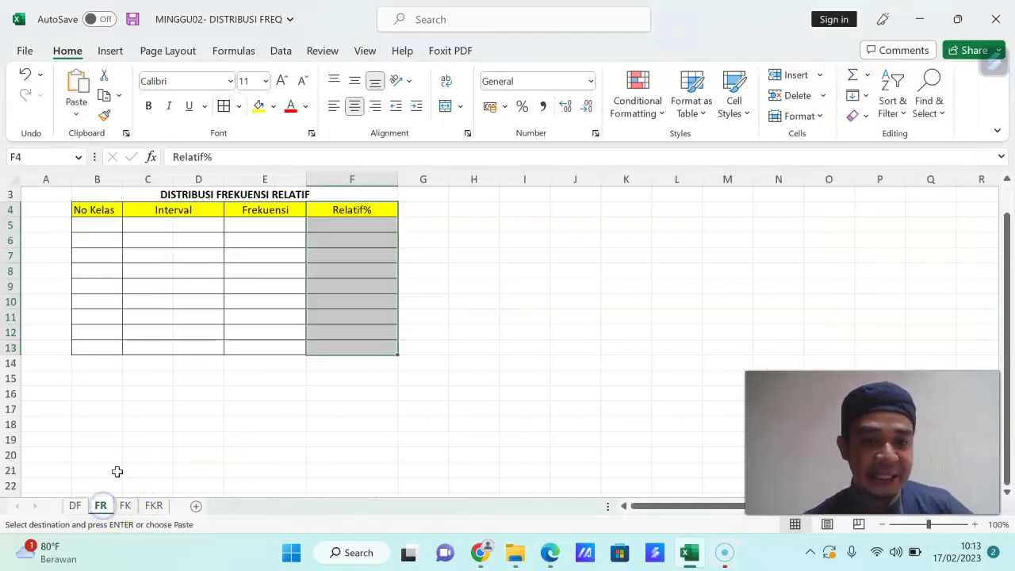
{"action": "left_click", "coordinate": [106, 225]}
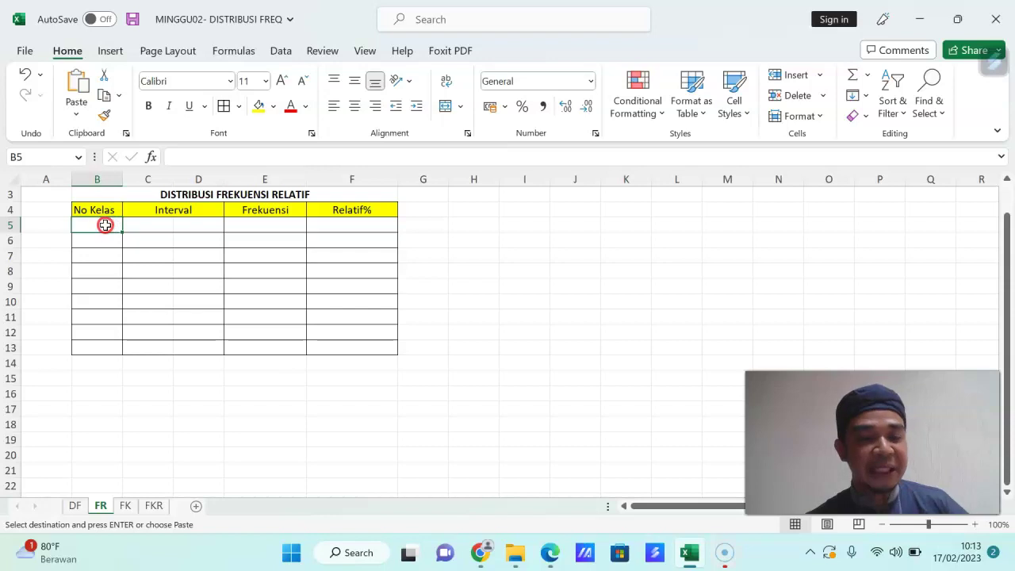
{"action": "right_click", "coordinate": [106, 226]}
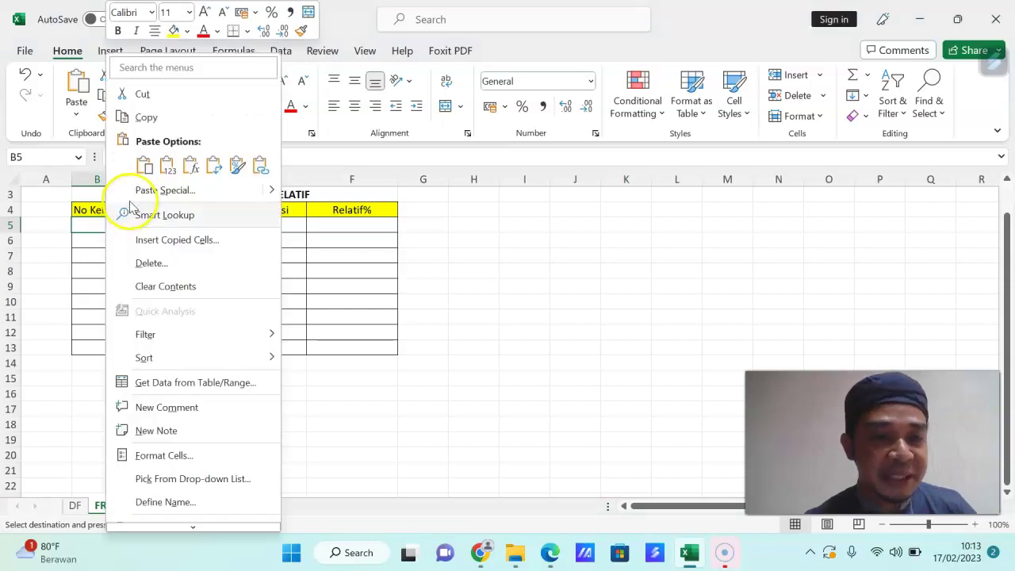
{"action": "left_click", "coordinate": [167, 165]}
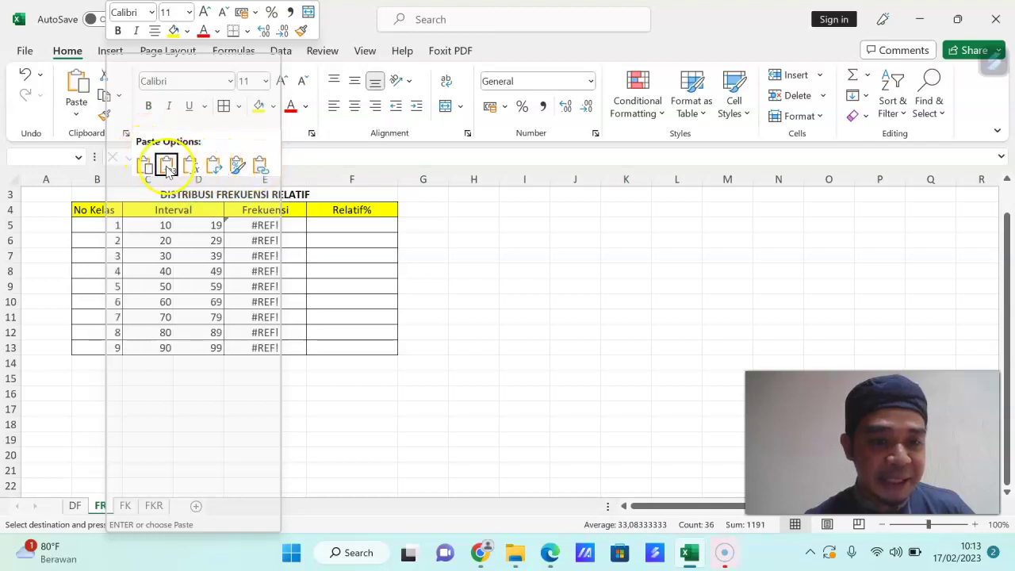
{"action": "left_click", "coordinate": [168, 165]}
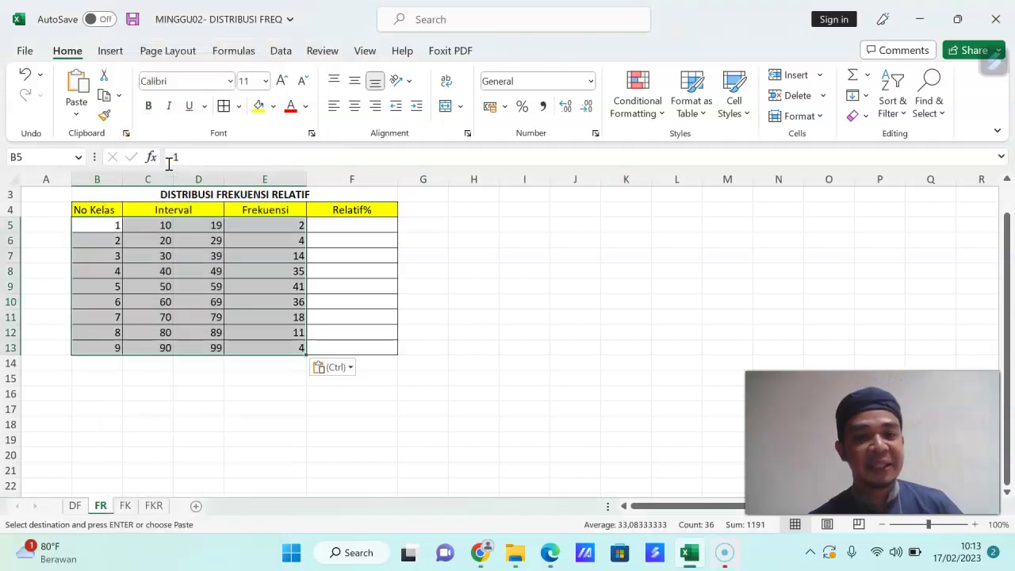
{"action": "left_click", "coordinate": [490, 406]}
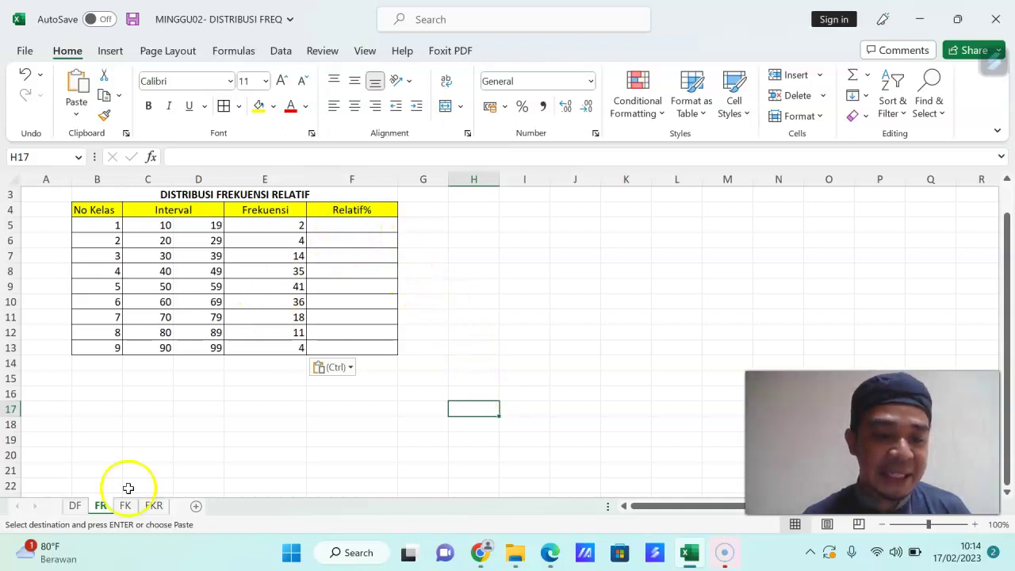
- Check the frequency total and data count of 165 on the DF sheet
{"action": "left_click", "coordinate": [73, 508]}
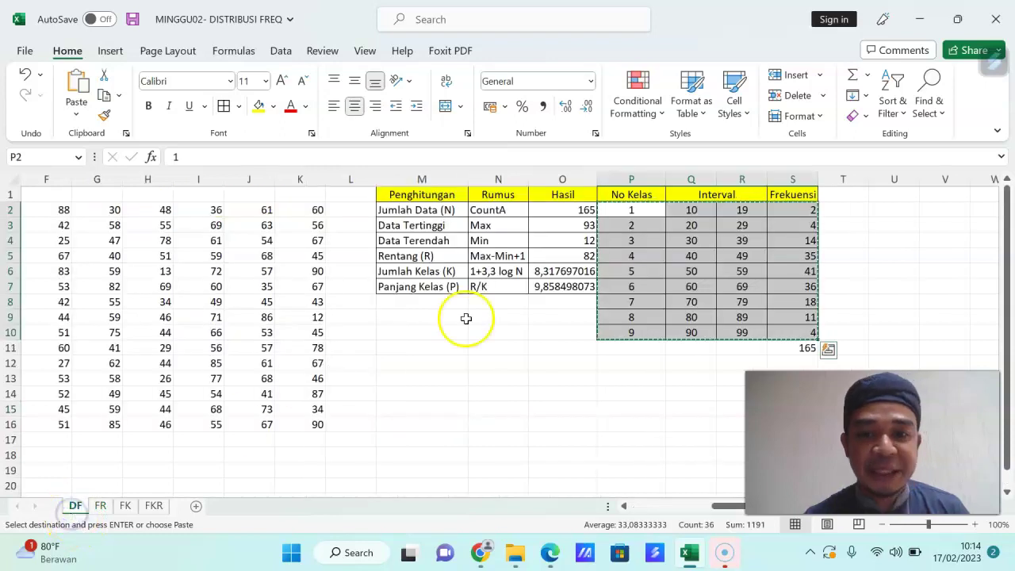
{"action": "left_click", "coordinate": [807, 349]}
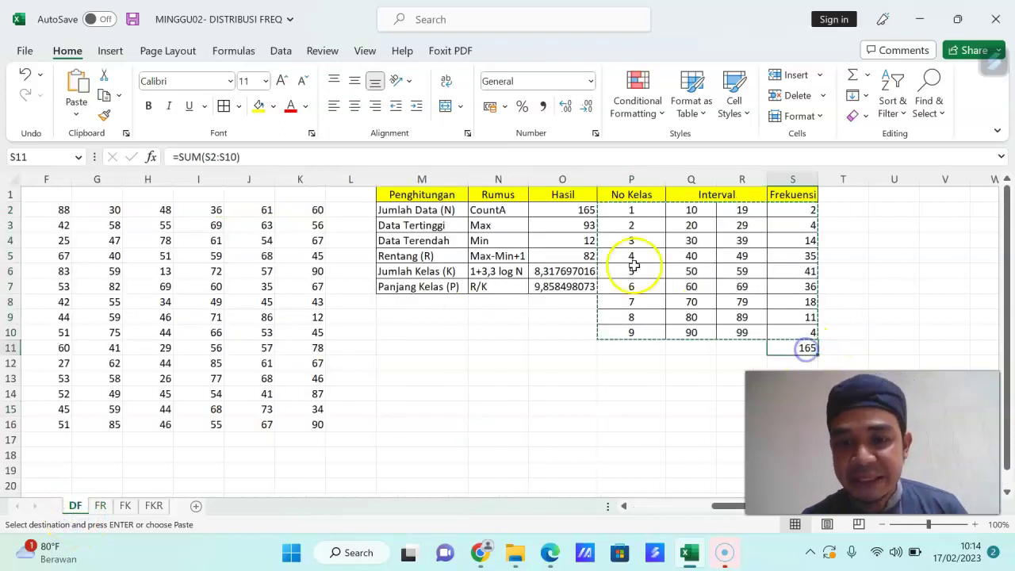
{"action": "left_click", "coordinate": [580, 211]}
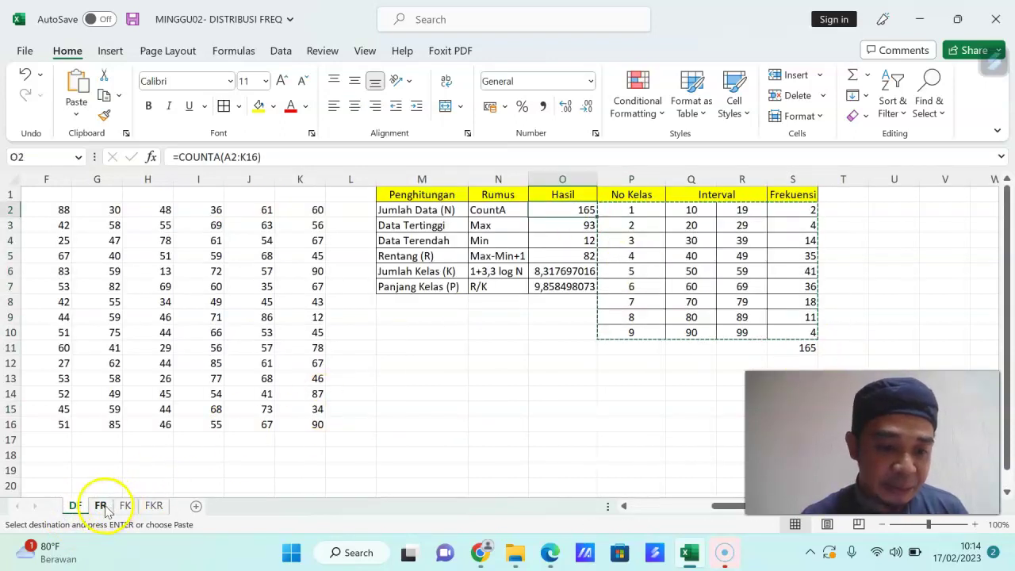
{"action": "left_click", "coordinate": [101, 506]}
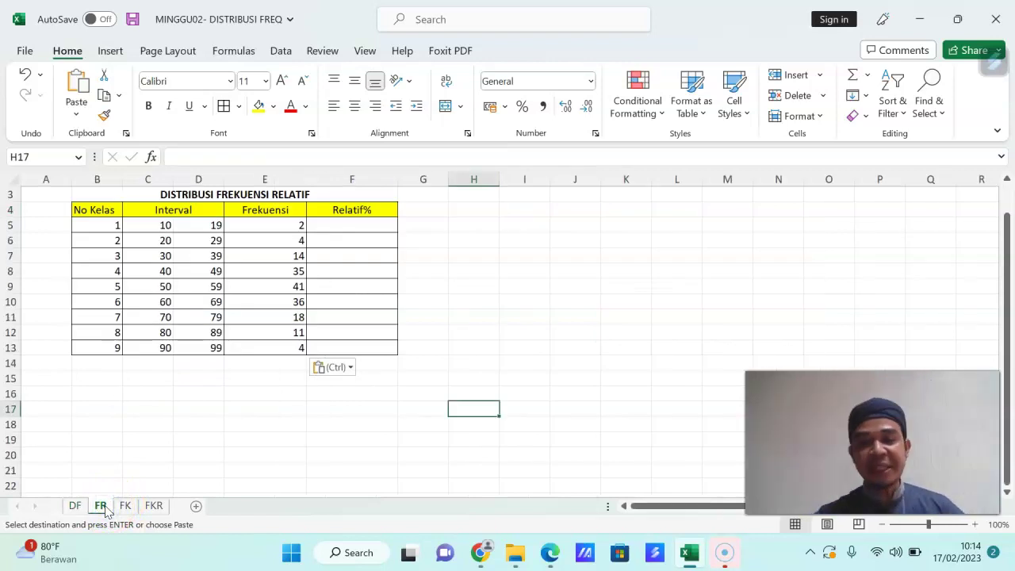
- Enter =E5/165 in FR cell F5 and fill it down to F13
{"action": "left_click", "coordinate": [339, 225]}
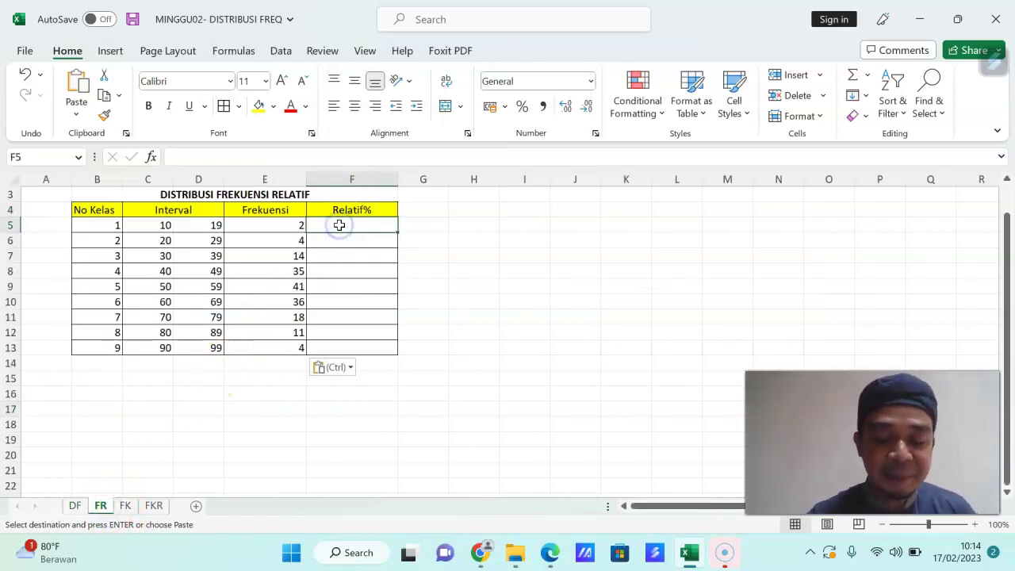
{"action": "key", "text": "Escape"}
{"action": "type", "text": "="}
{"action": "left_click", "coordinate": [296, 226]}
{"action": "left_click", "coordinate": [296, 226]}
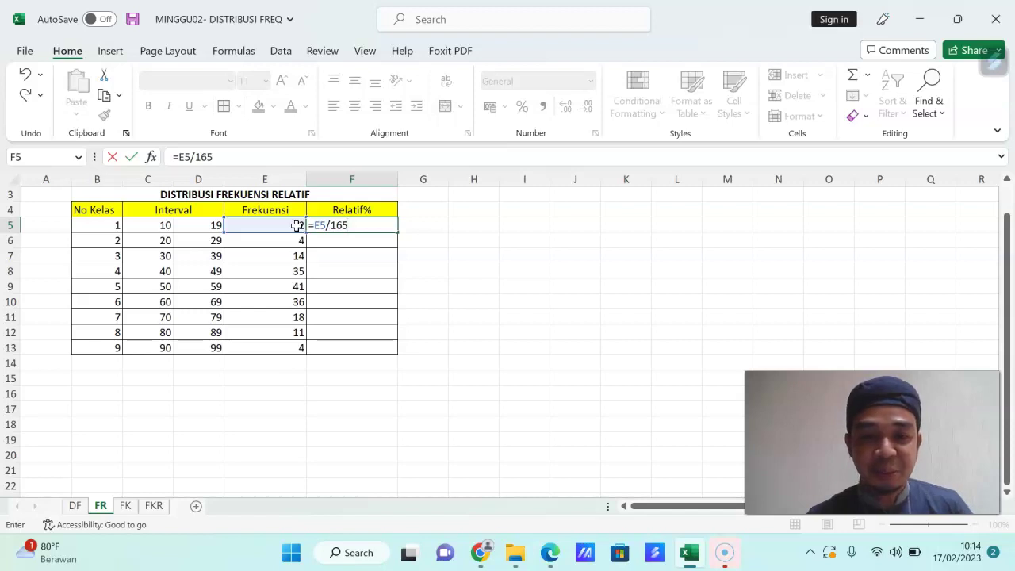
{"action": "key", "text": "Return"}
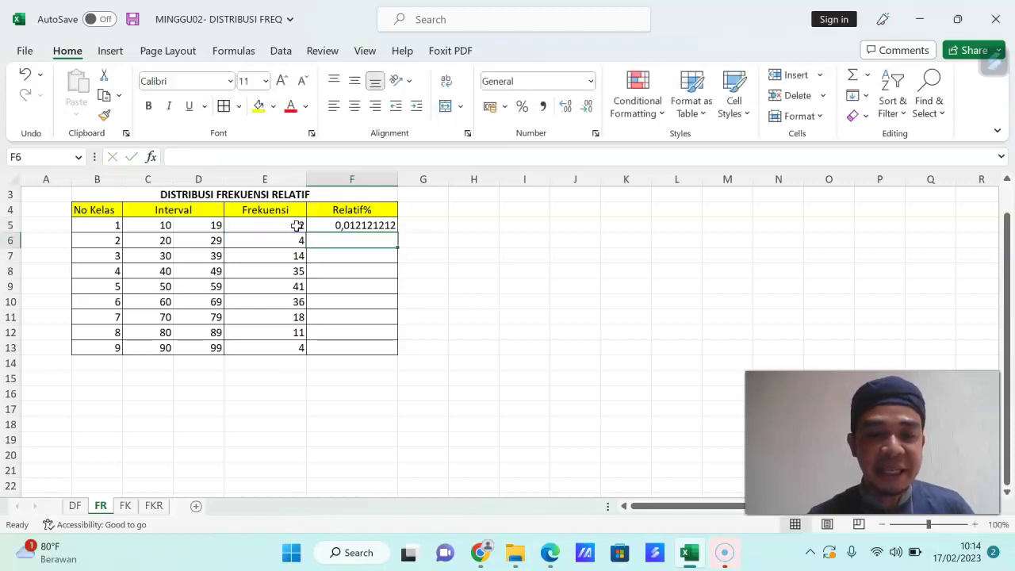
{"action": "left_click", "coordinate": [370, 226]}
{"action": "left_click_drag", "start_coordinate": [394, 228], "coordinate": [397, 353]}
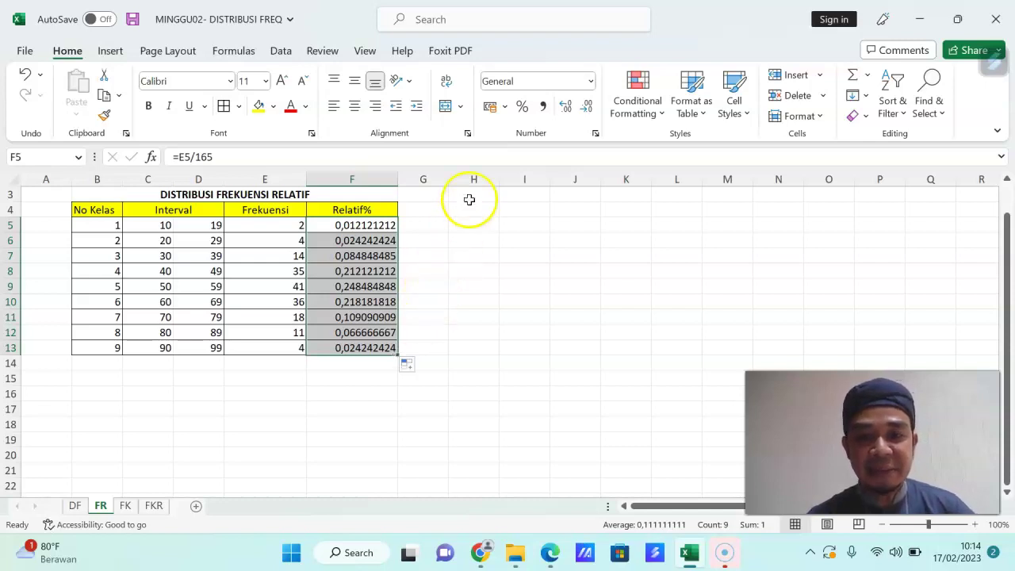
- Format F5:F13 as percentages and centre column F
{"action": "left_click", "coordinate": [524, 109]}
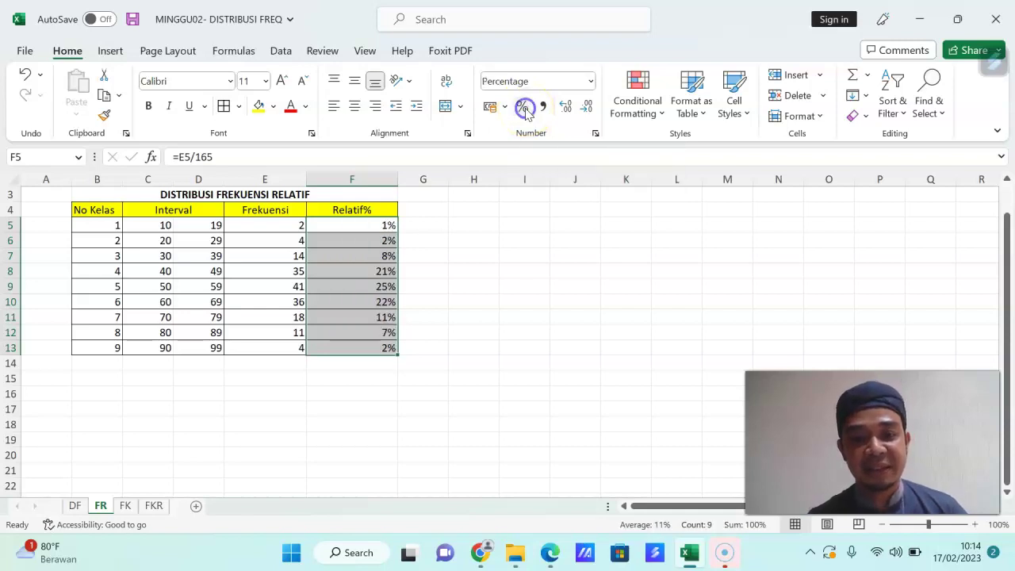
{"action": "left_click", "coordinate": [437, 320]}
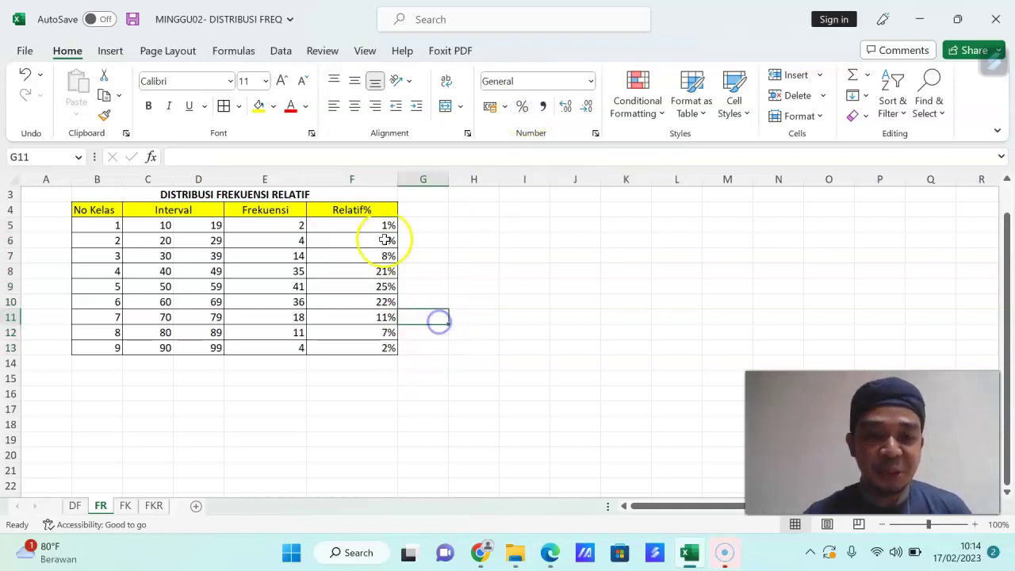
{"action": "left_click", "coordinate": [356, 178]}
{"action": "left_click", "coordinate": [354, 106]}
{"action": "left_click", "coordinate": [355, 106]}
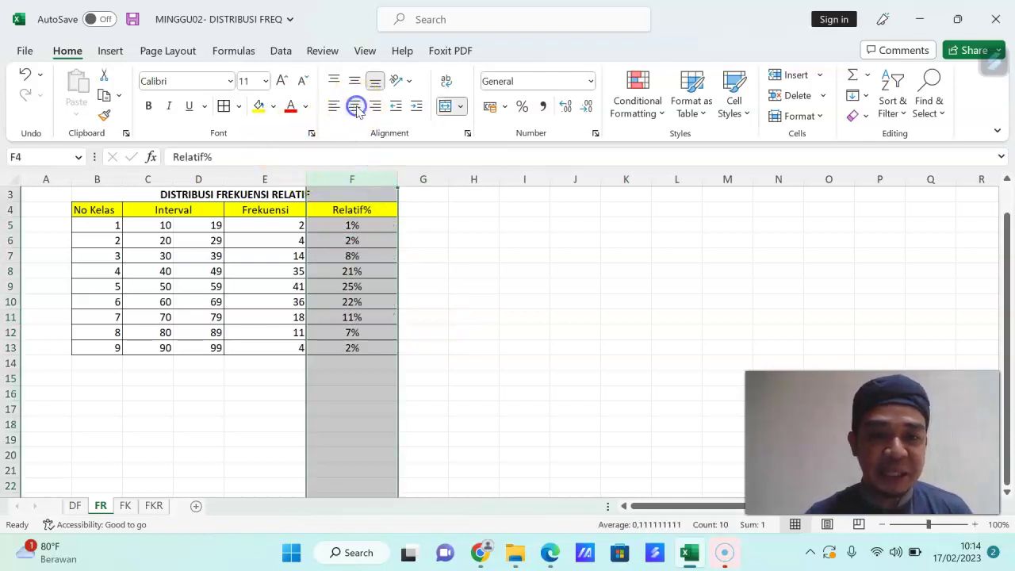
- AutoSum the Relatif% values in F14, giving 100%
{"action": "left_click", "coordinate": [340, 369]}
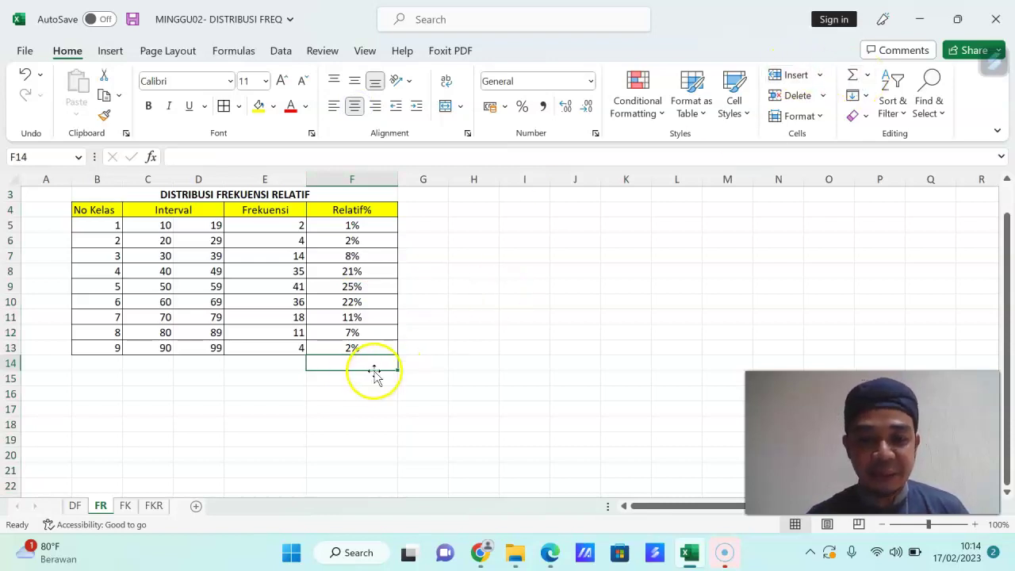
{"action": "left_click", "coordinate": [854, 75]}
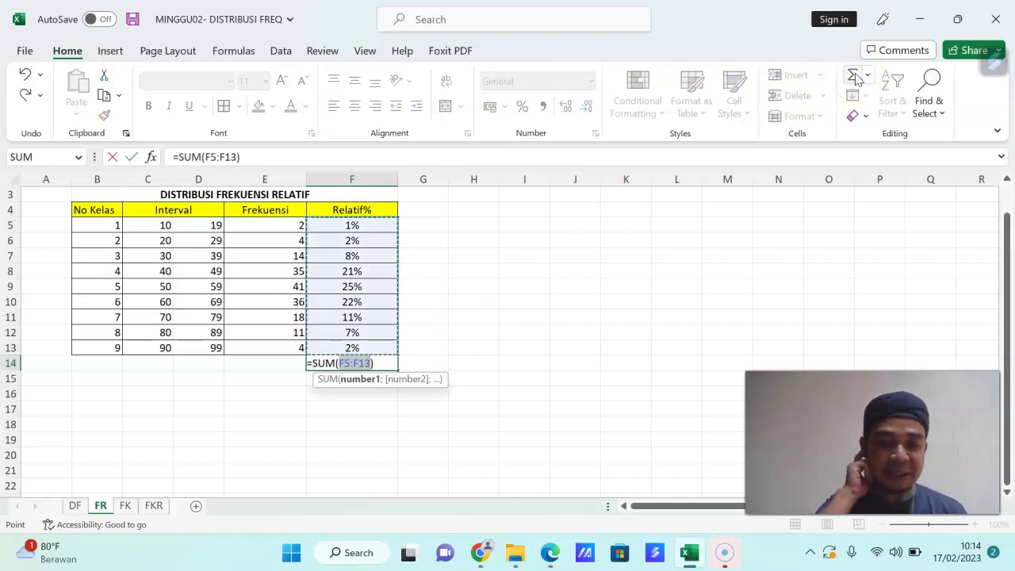
{"action": "key", "text": "Return"}
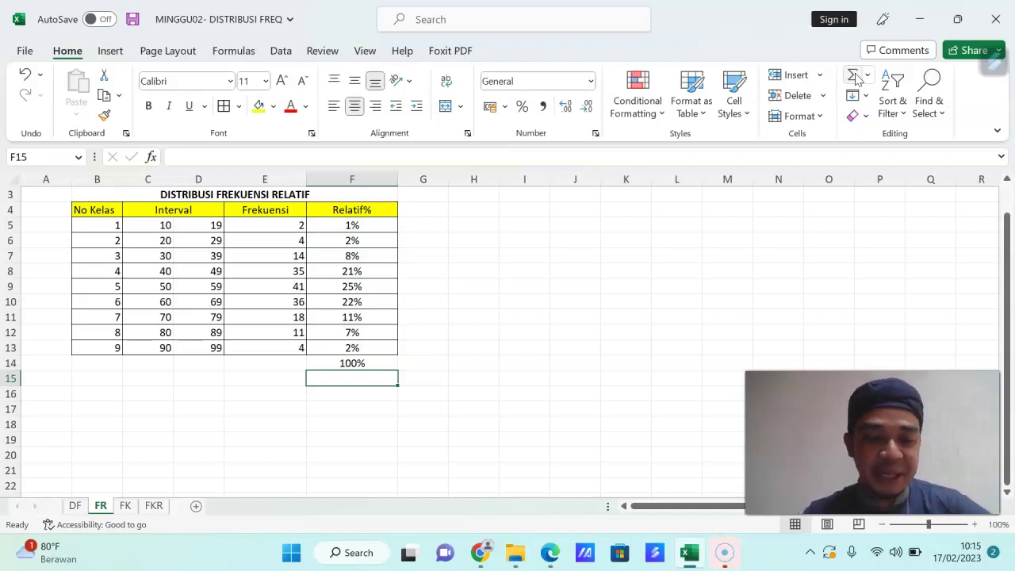
- Copy the upper limits 19–99 from FR D5:D13 into D5 on the FK sheet
{"action": "left_click", "coordinate": [124, 508]}
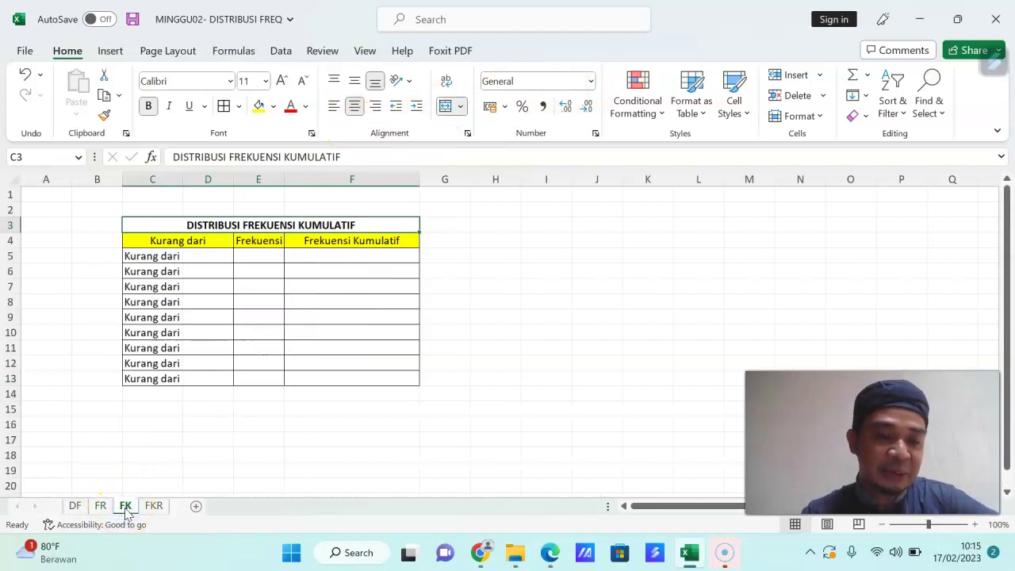
{"action": "left_click", "coordinate": [103, 506]}
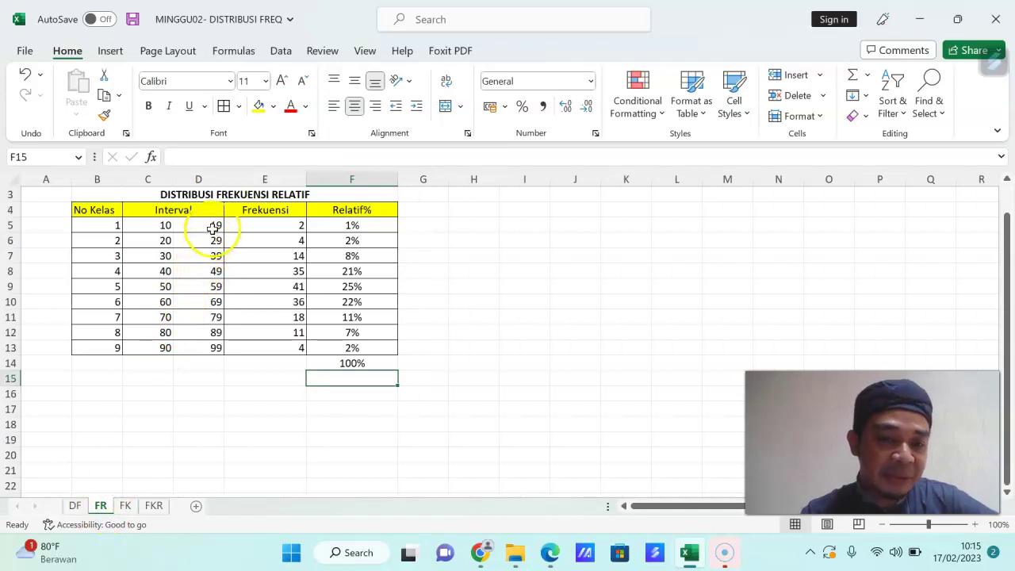
{"action": "left_click_drag", "start_coordinate": [213, 225], "coordinate": [212, 348]}
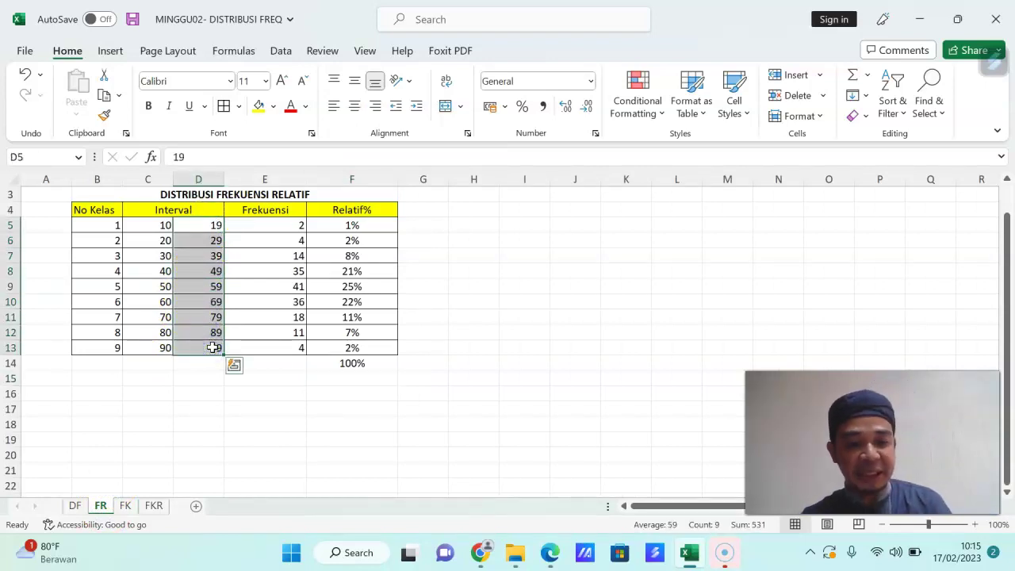
{"action": "right_click", "coordinate": [213, 348]}
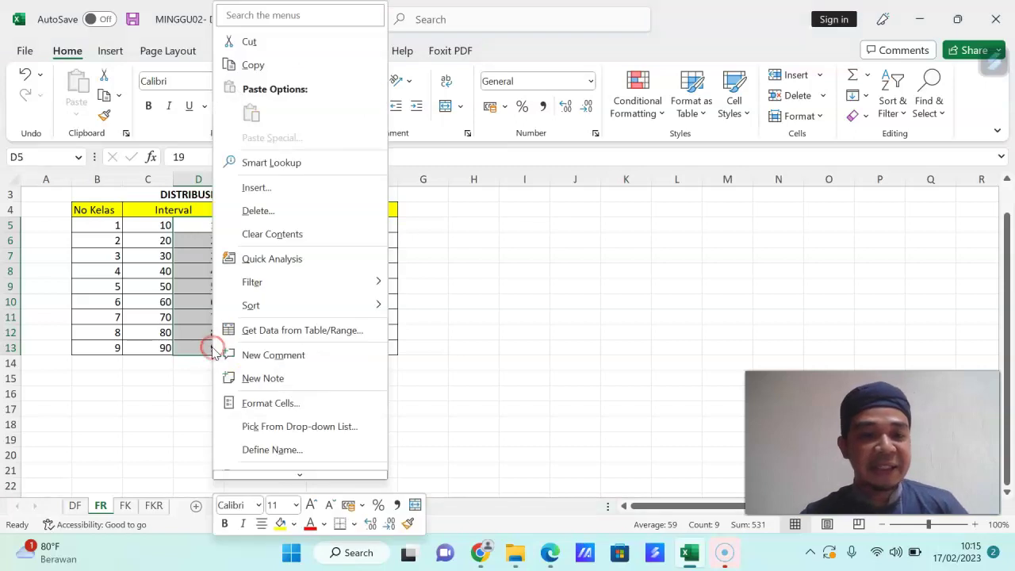
{"action": "left_click", "coordinate": [256, 67]}
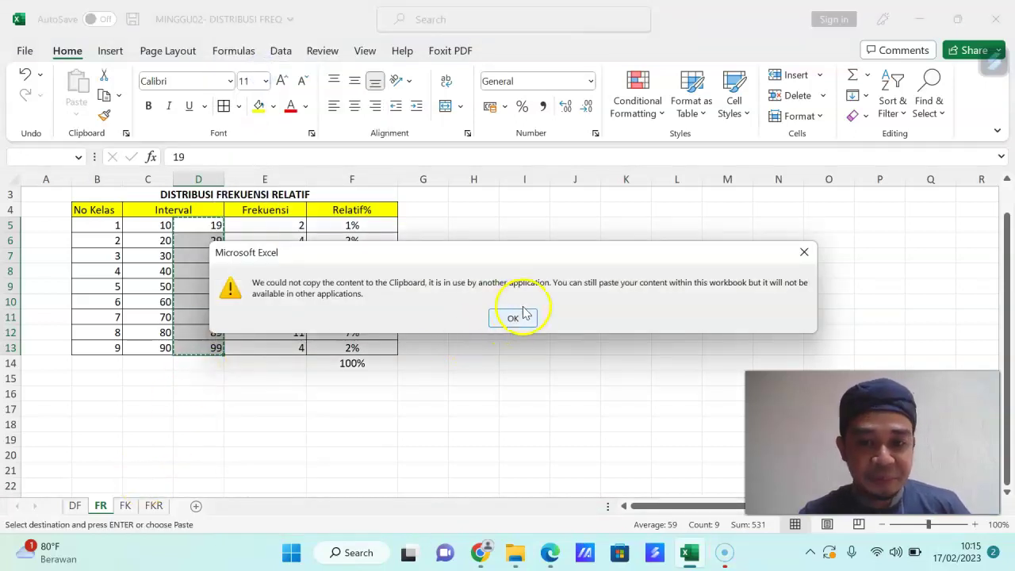
{"action": "left_click", "coordinate": [520, 318]}
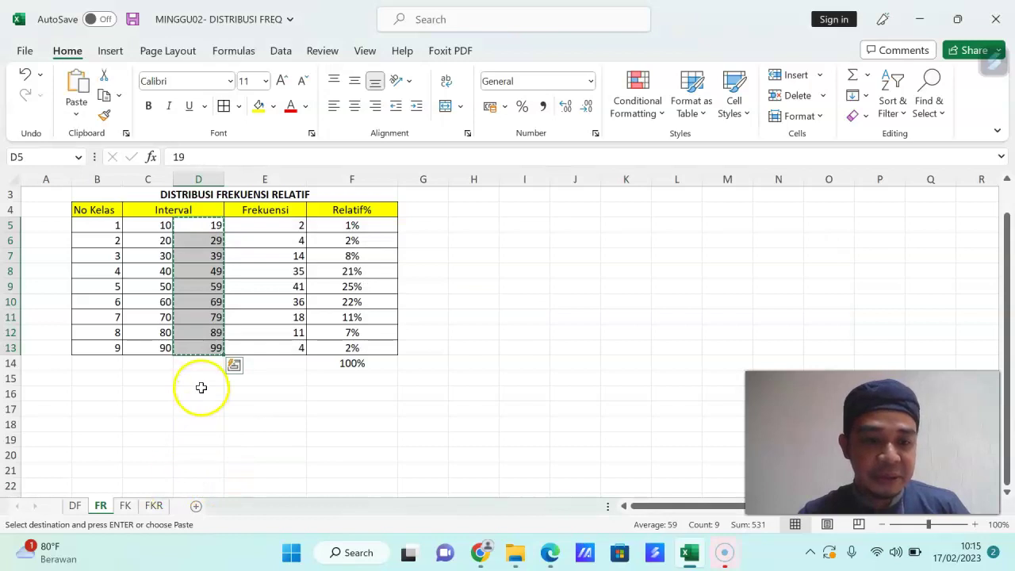
{"action": "left_click", "coordinate": [126, 506]}
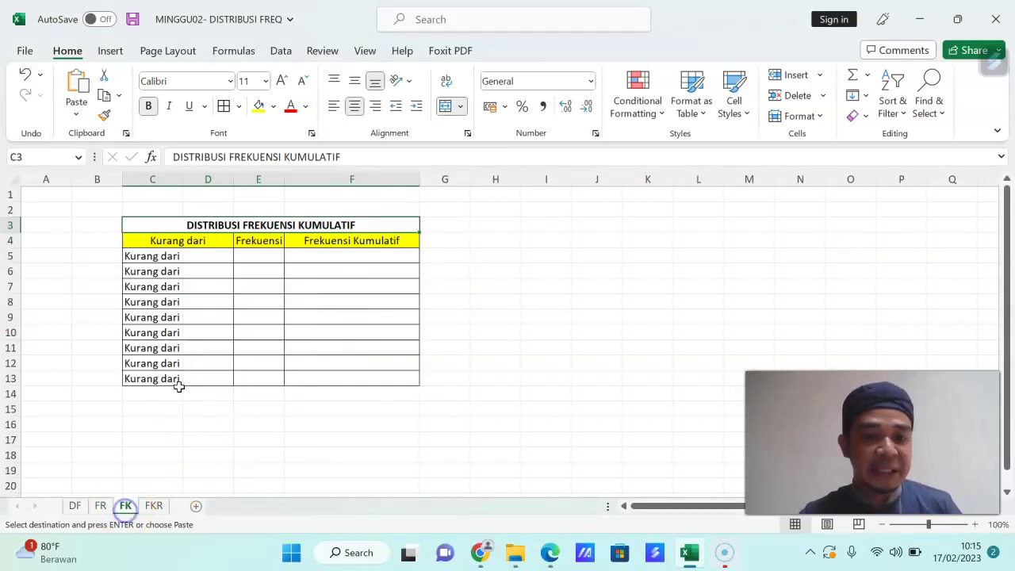
{"action": "left_click", "coordinate": [205, 260]}
{"action": "key", "text": "ctrl+v"}
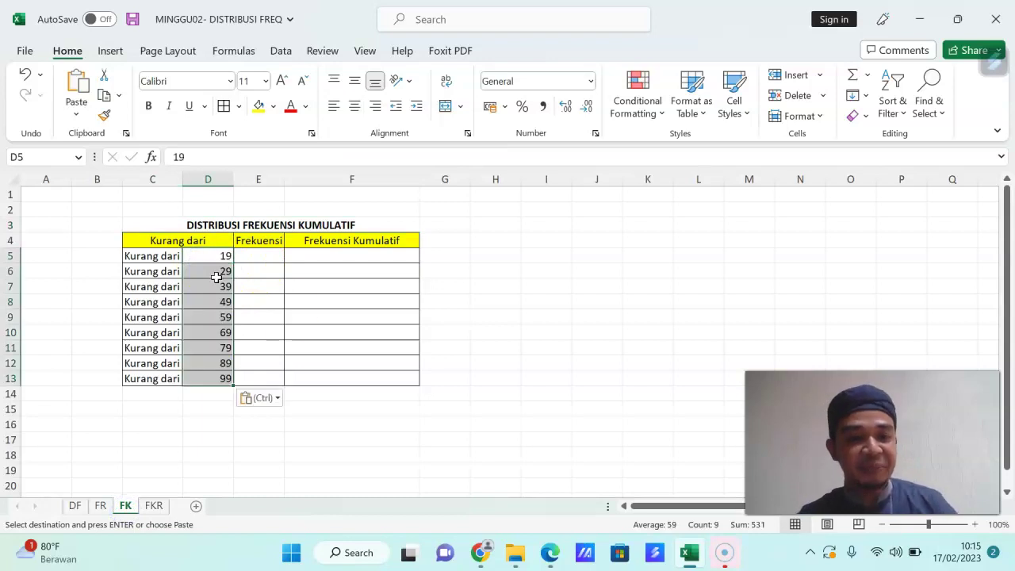
{"action": "left_click", "coordinate": [359, 326]}
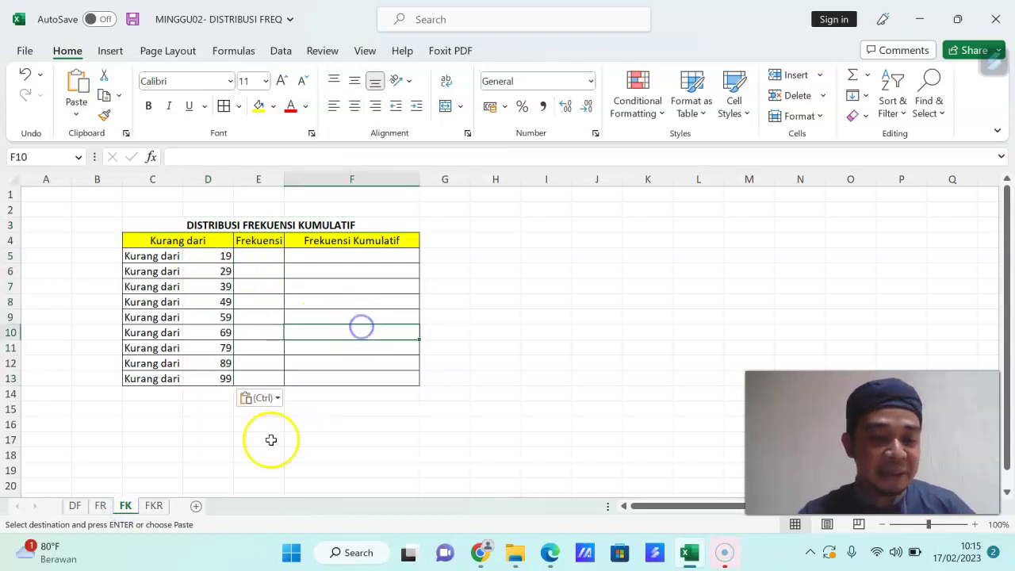
- Copy the nine class frequencies from FR into the FK Frekuensi column at E5
{"action": "left_click", "coordinate": [100, 508]}
{"action": "left_click_drag", "start_coordinate": [287, 226], "coordinate": [282, 345]}
{"action": "key", "text": "ctrl+v"}
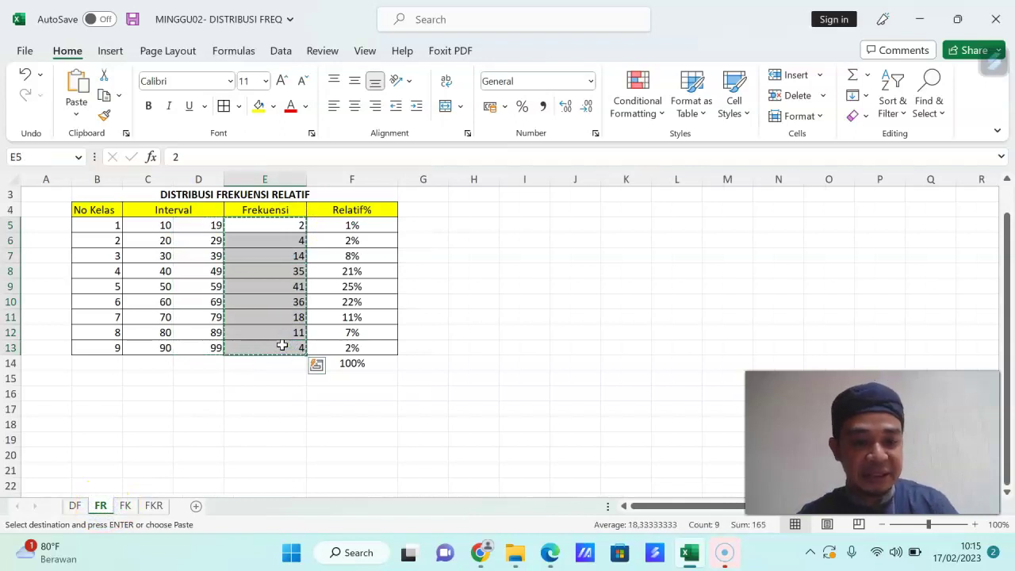
{"action": "left_click", "coordinate": [125, 505]}
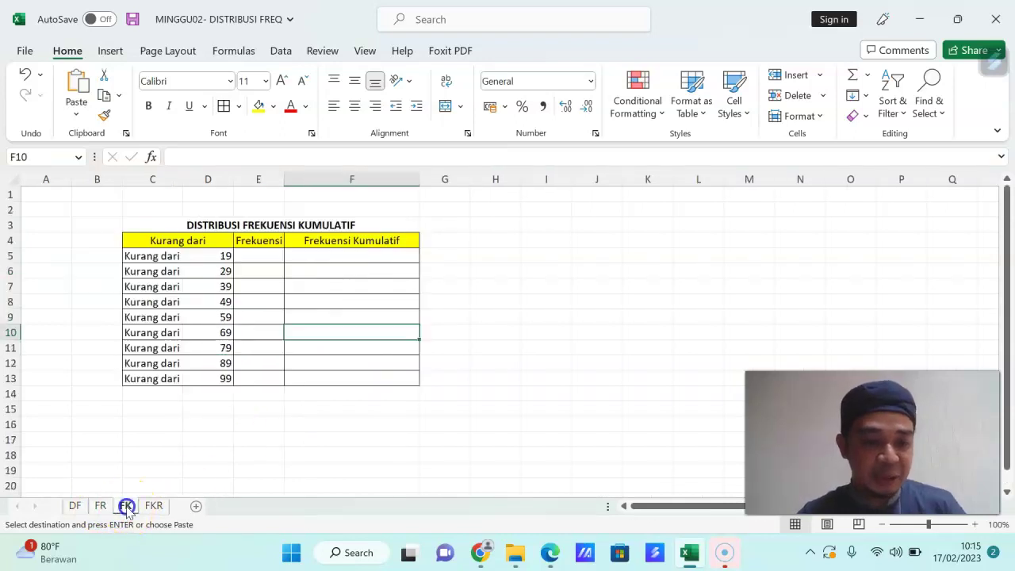
{"action": "left_click", "coordinate": [270, 259]}
{"action": "key", "text": "ctrl+v"}
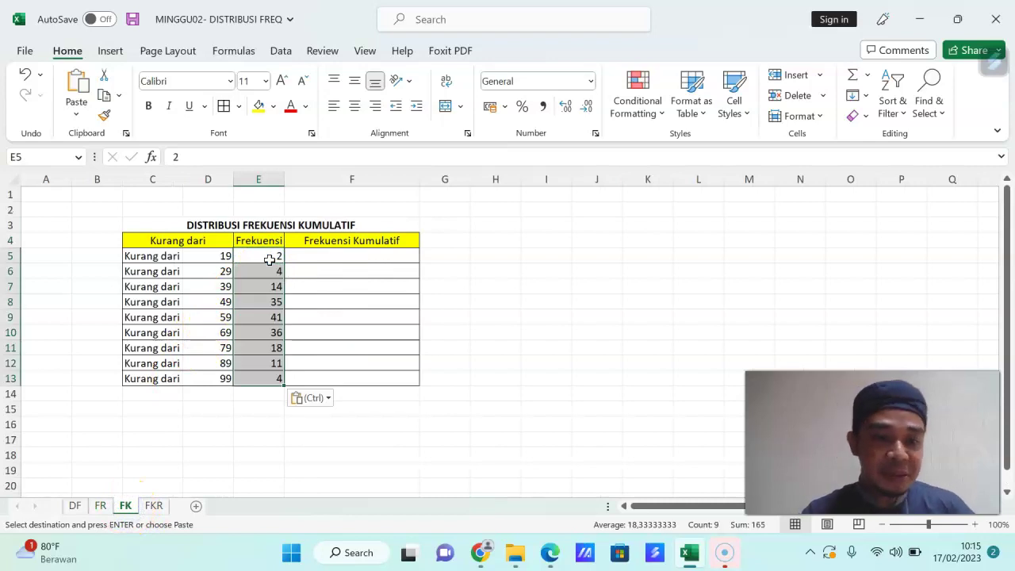
- Left-align the pasted upper limits in FK D5:D13
{"action": "left_click_drag", "start_coordinate": [222, 256], "coordinate": [215, 372]}
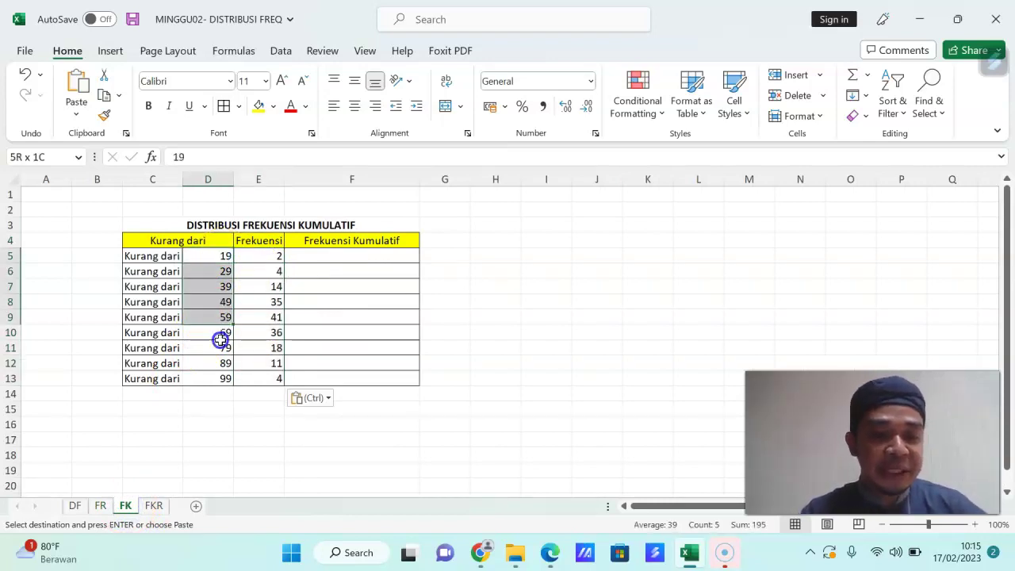
{"action": "left_click", "coordinate": [334, 106]}
{"action": "left_click", "coordinate": [228, 315]}
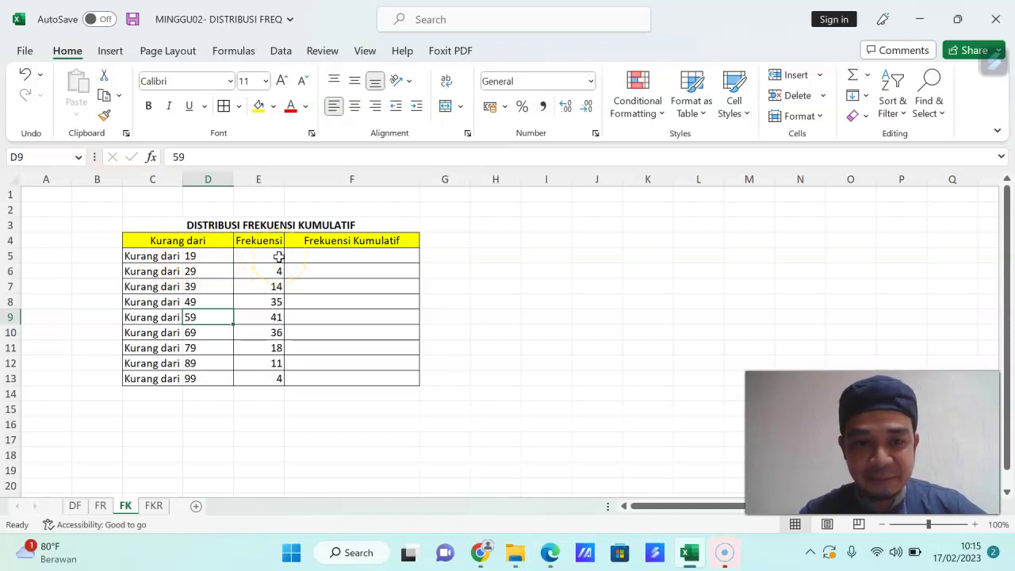
- Enter 2 as the first cumulative frequency in F5 and centre the Frekuensi columns
{"action": "left_click", "coordinate": [336, 256]}
{"action": "type", "text": "2"}
{"action": "key", "text": "Return"}
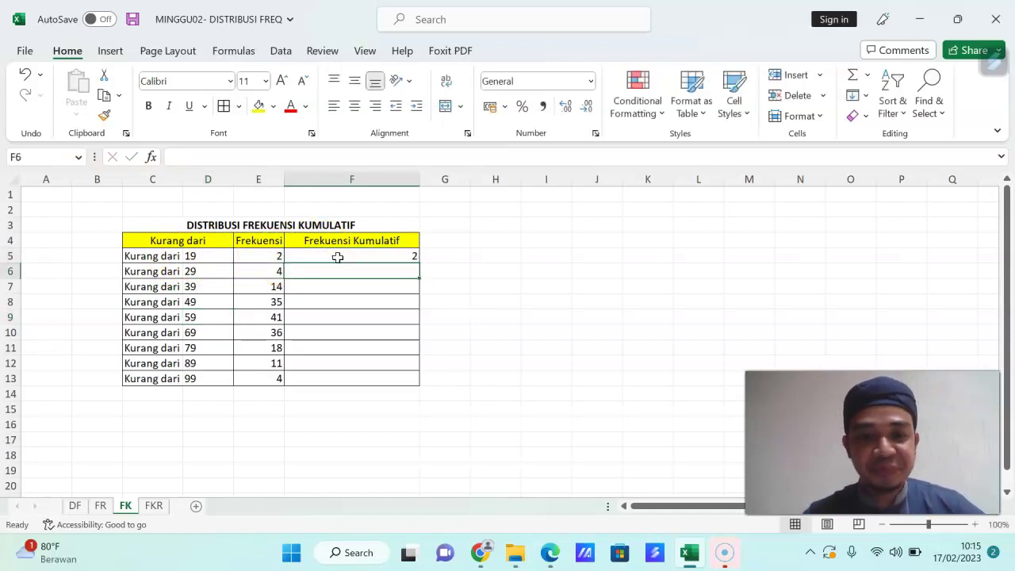
{"action": "left_click_drag", "start_coordinate": [265, 238], "coordinate": [322, 379]}
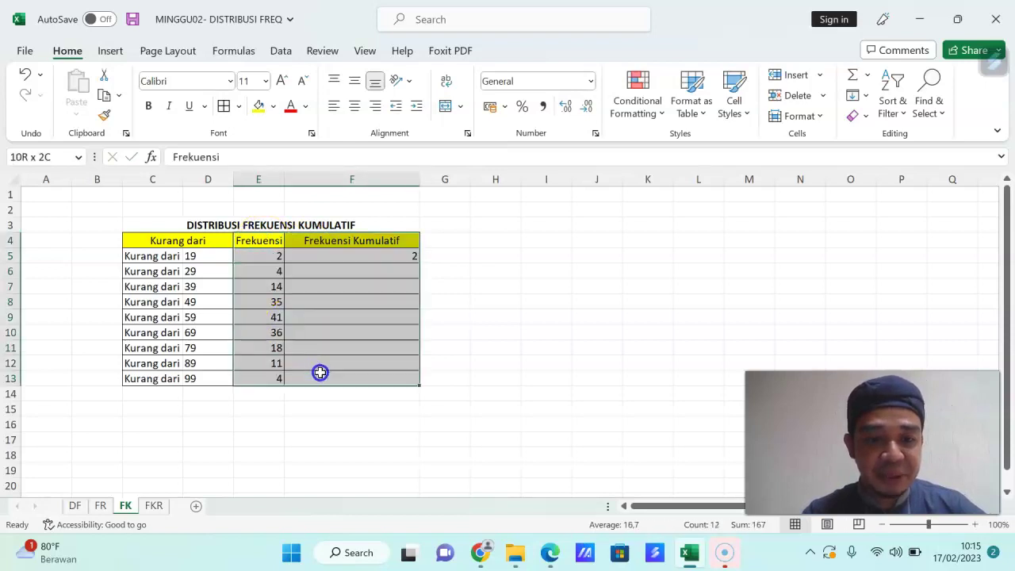
{"action": "left_click", "coordinate": [354, 105]}
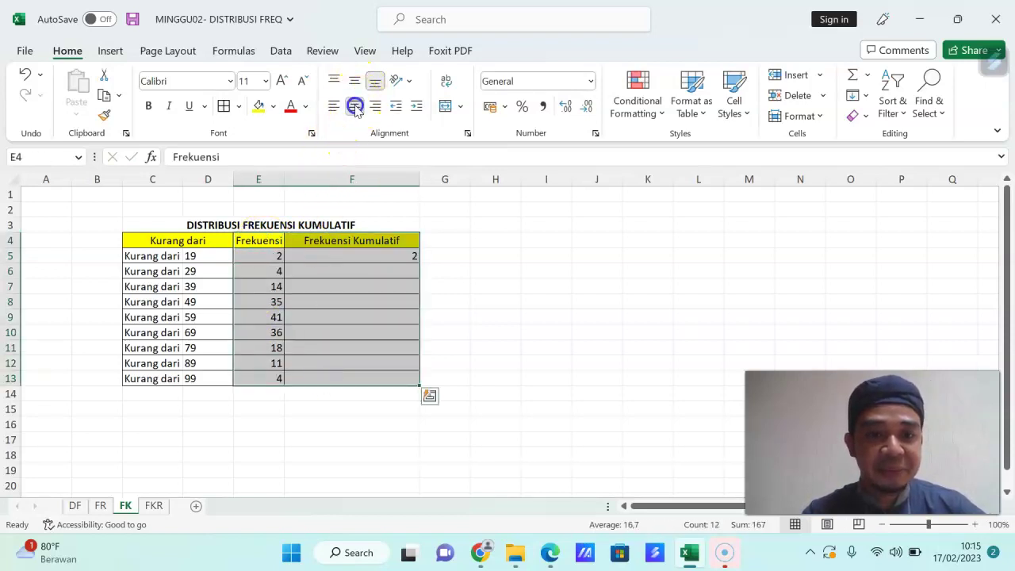
{"action": "left_click", "coordinate": [354, 362]}
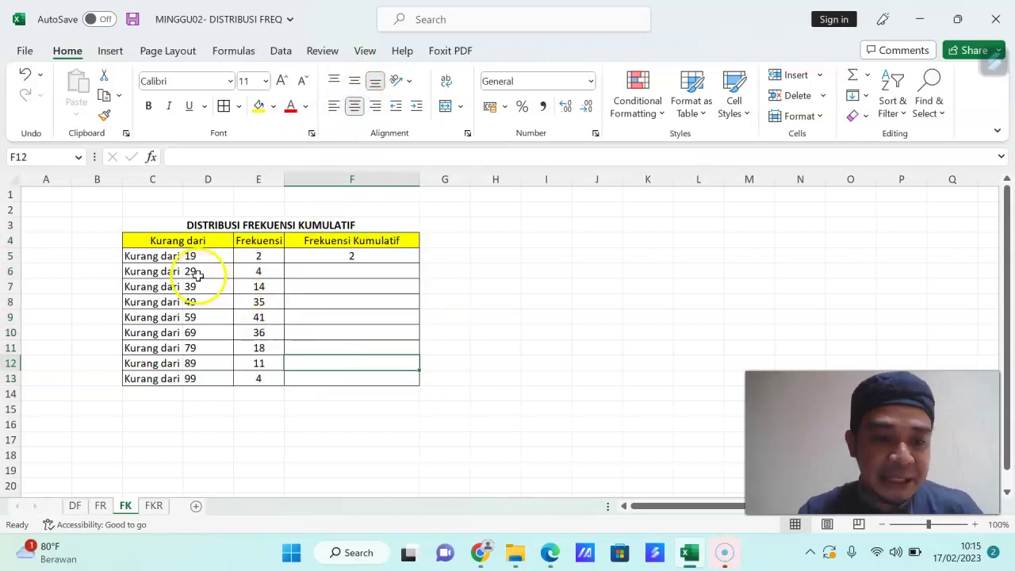
- Review the frequencies 2 and 4 and upper limit 39, then select F6
{"action": "left_click", "coordinate": [264, 274]}
{"action": "left_click", "coordinate": [265, 253]}
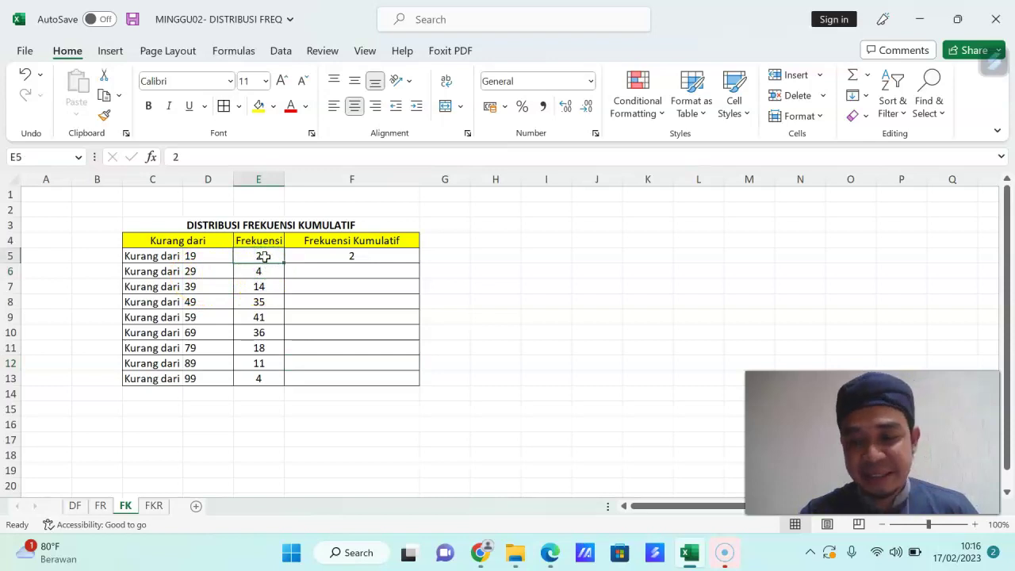
{"action": "left_click", "coordinate": [264, 271]}
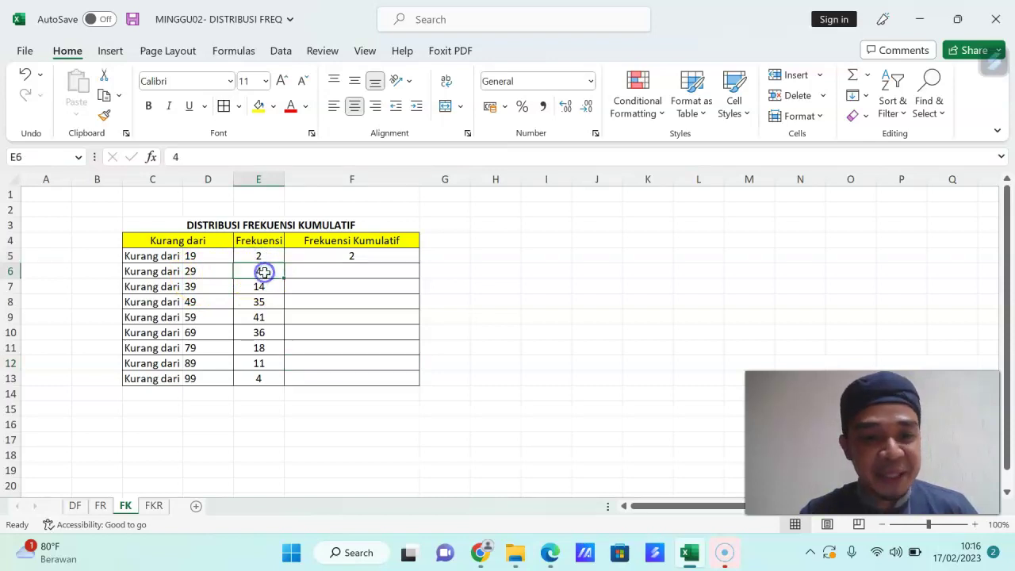
{"action": "left_click", "coordinate": [201, 289]}
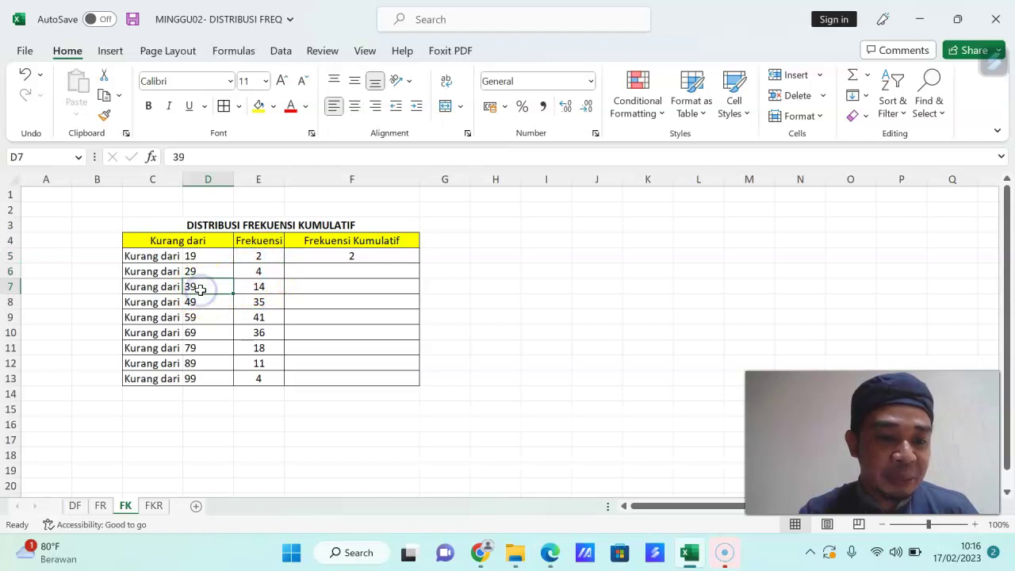
{"action": "left_click", "coordinate": [261, 289]}
{"action": "left_click", "coordinate": [266, 273]}
{"action": "left_click", "coordinate": [262, 257]}
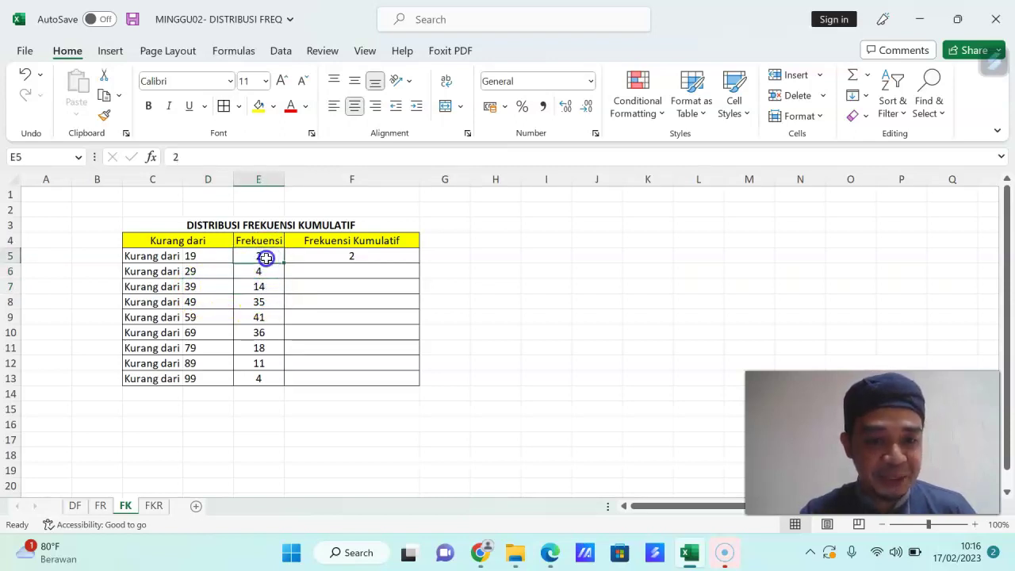
{"action": "left_click", "coordinate": [323, 276]}
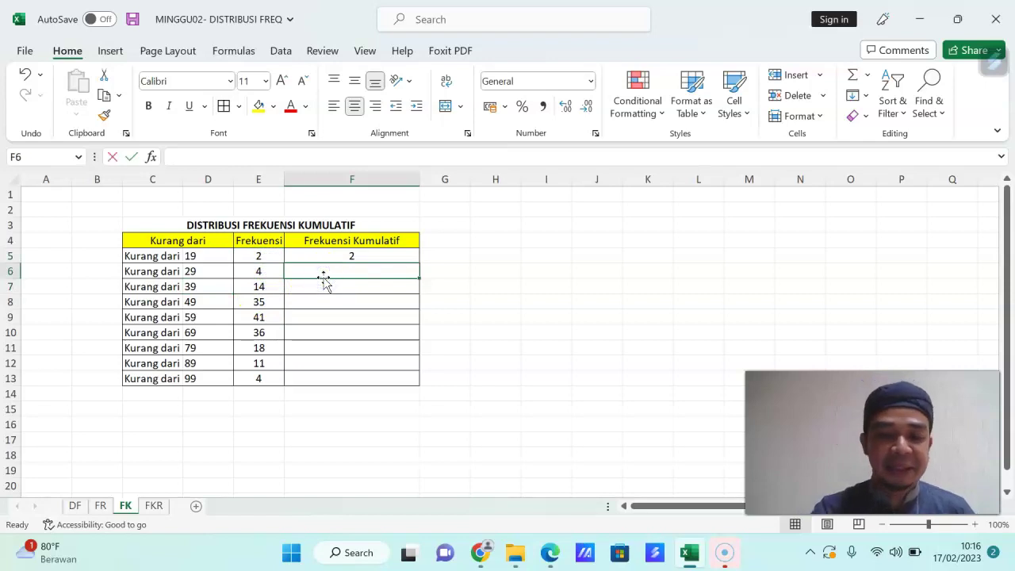
- Enter =F5+E6 in F6 so it shows the running total 6
{"action": "type", "text": "="}
{"action": "left_click", "coordinate": [354, 255]}
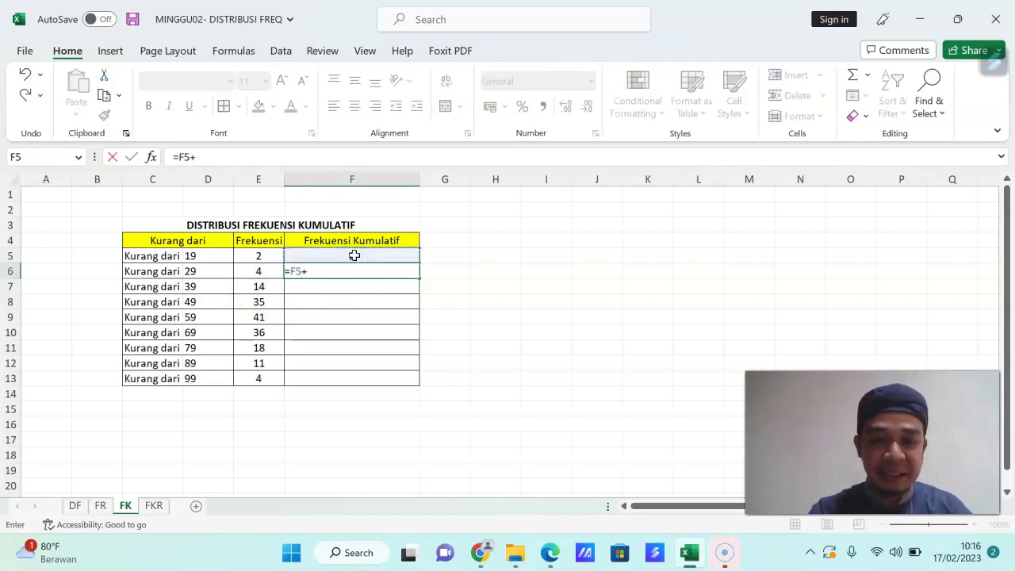
{"action": "left_click", "coordinate": [258, 272]}
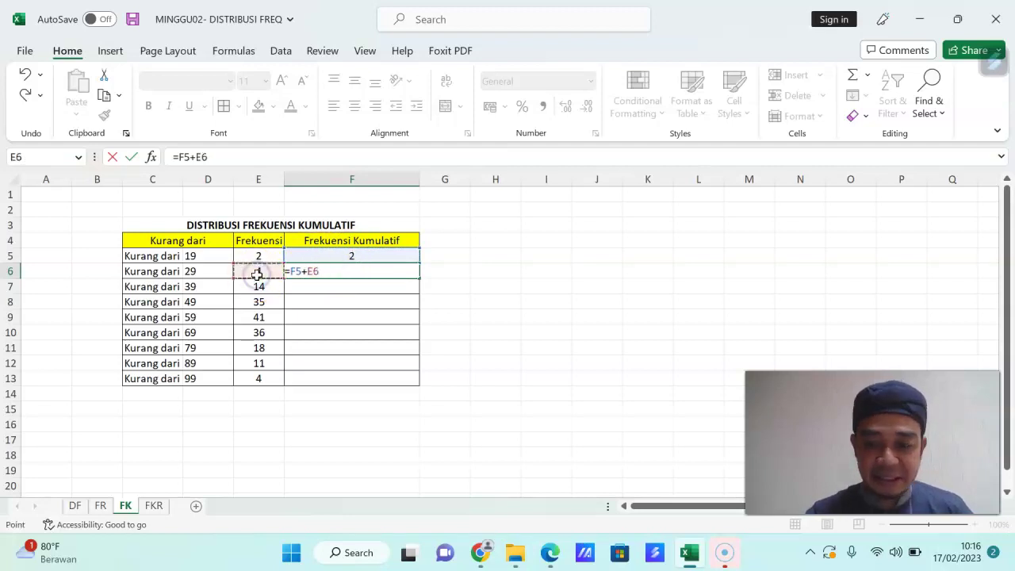
{"action": "key", "text": "Return"}
{"action": "left_click", "coordinate": [373, 271]}
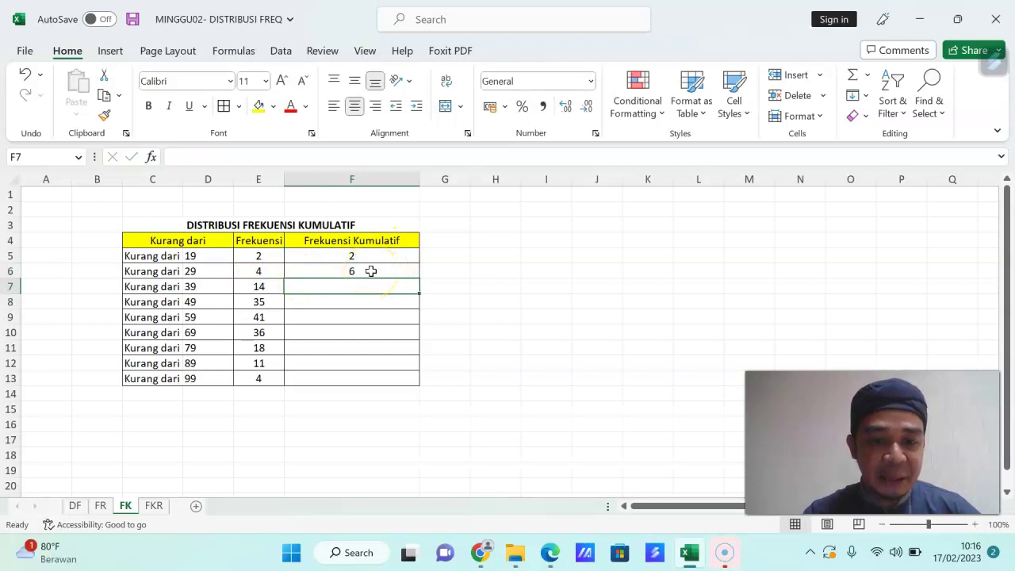
{"action": "left_click", "coordinate": [352, 287]}
{"action": "left_click", "coordinate": [374, 272]}
{"action": "left_click", "coordinate": [367, 286]}
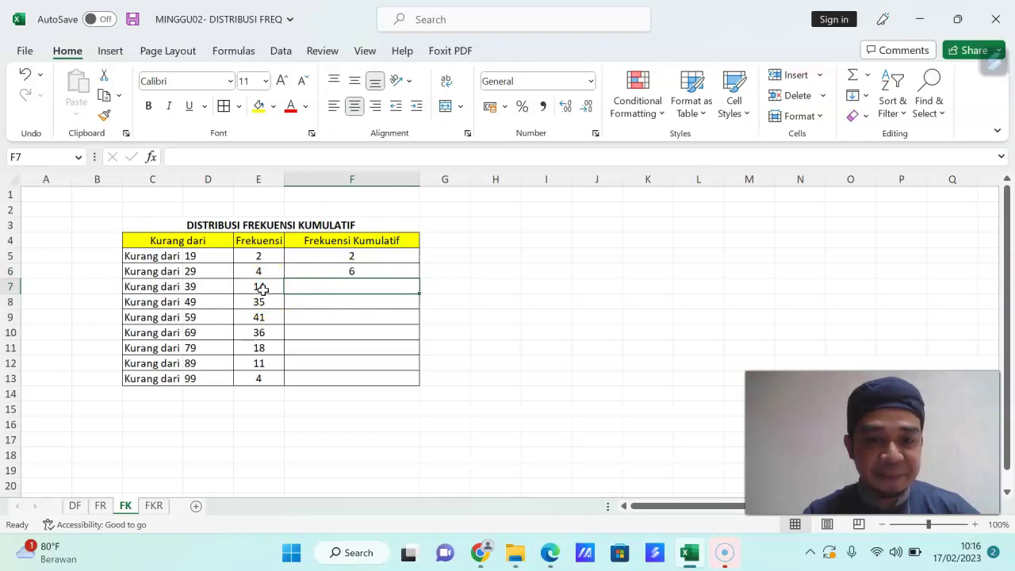
- Fill the =F5+E6 formula down to F13, ending at 165
{"action": "left_click", "coordinate": [341, 271]}
{"action": "left_click_drag", "start_coordinate": [422, 279], "coordinate": [414, 380]}
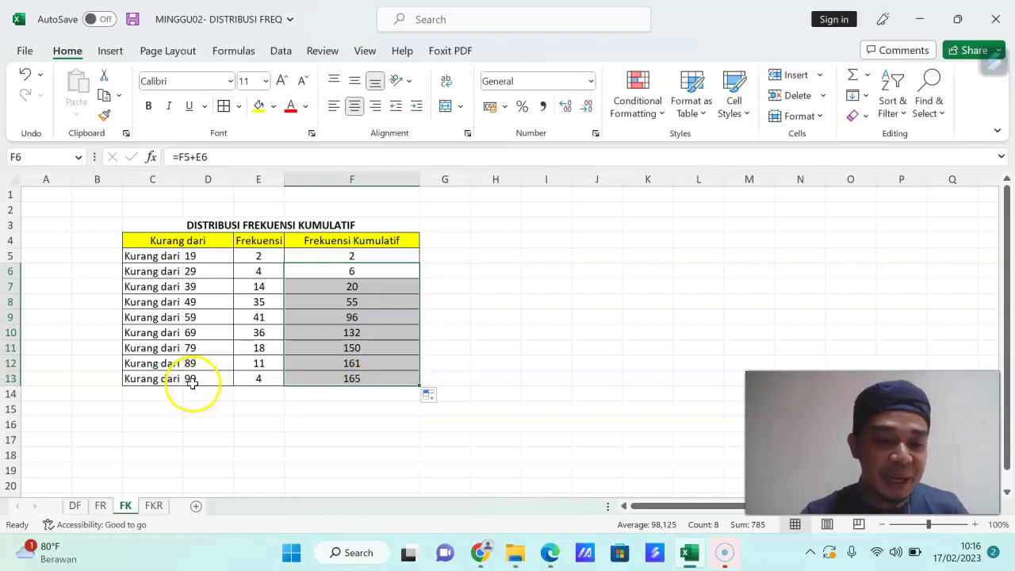
{"action": "left_click", "coordinate": [327, 380]}
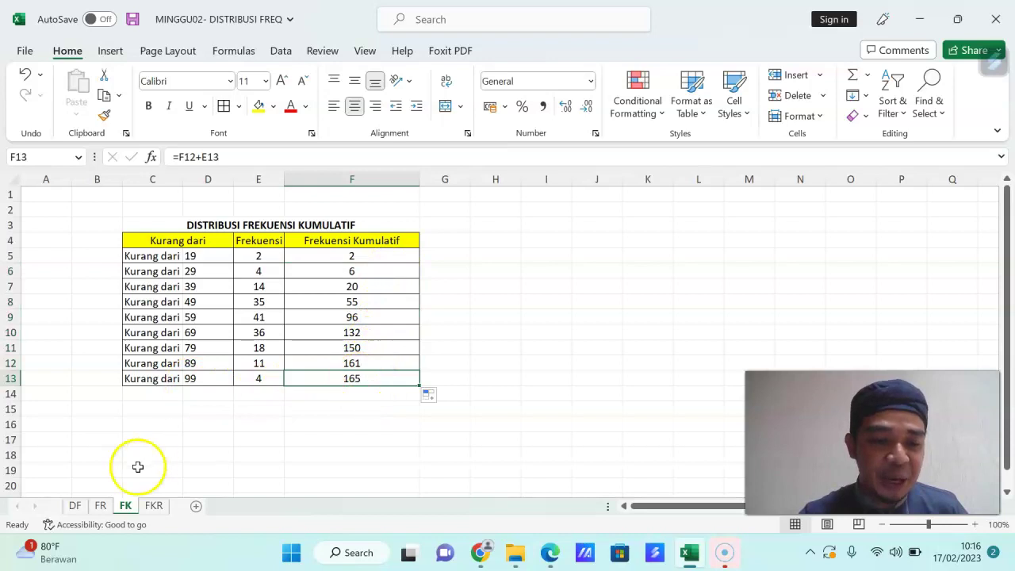
{"action": "left_click", "coordinate": [75, 506]}
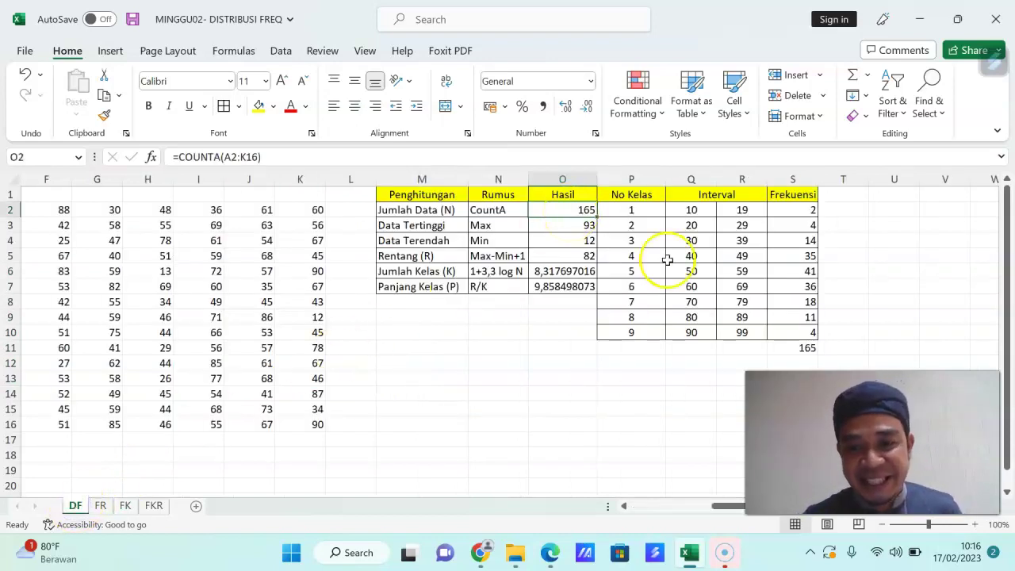
{"action": "left_click", "coordinate": [789, 347]}
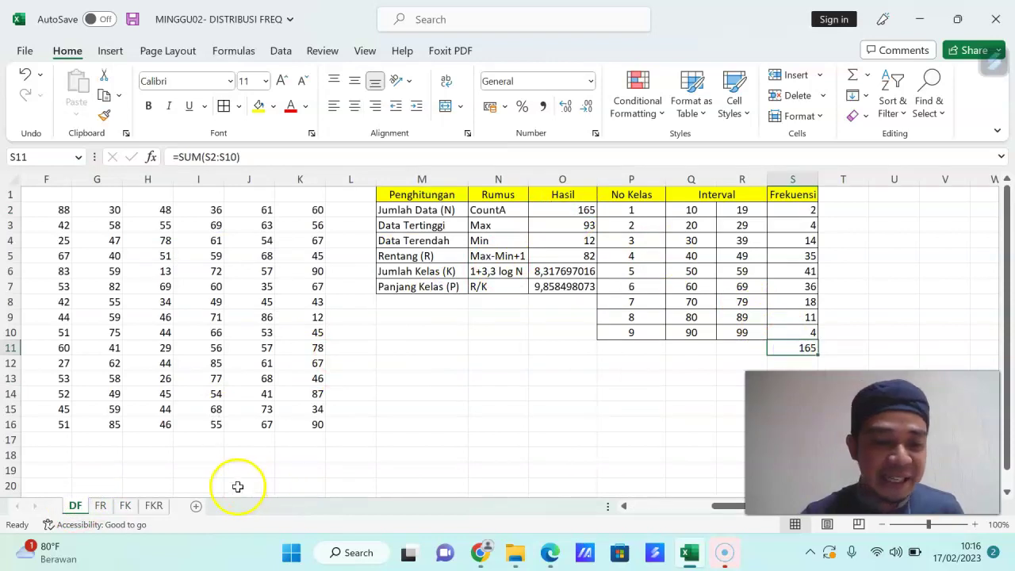
{"action": "left_click", "coordinate": [99, 508]}
{"action": "left_click", "coordinate": [126, 508]}
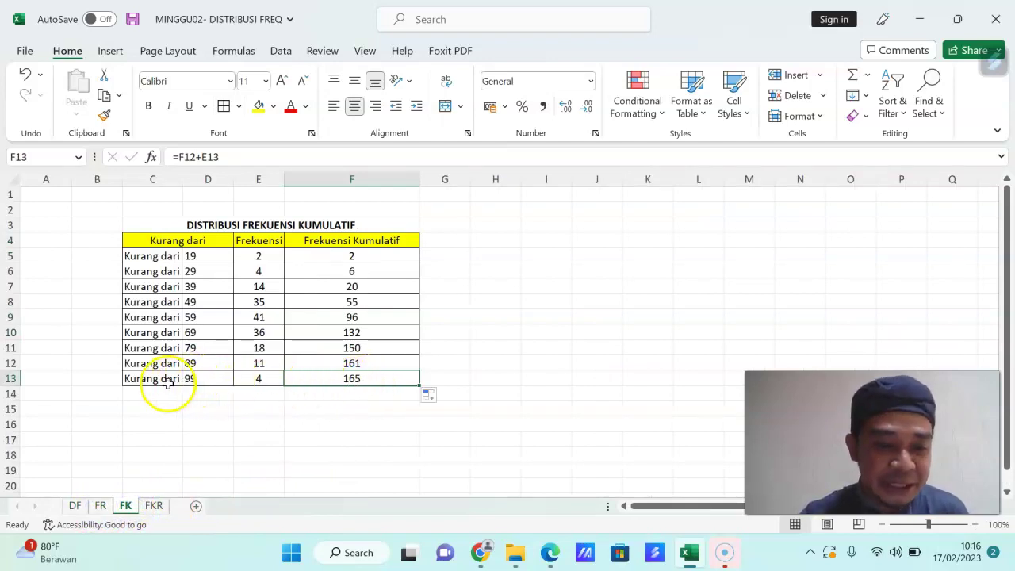
{"action": "left_click_drag", "start_coordinate": [190, 379], "coordinate": [343, 381]}
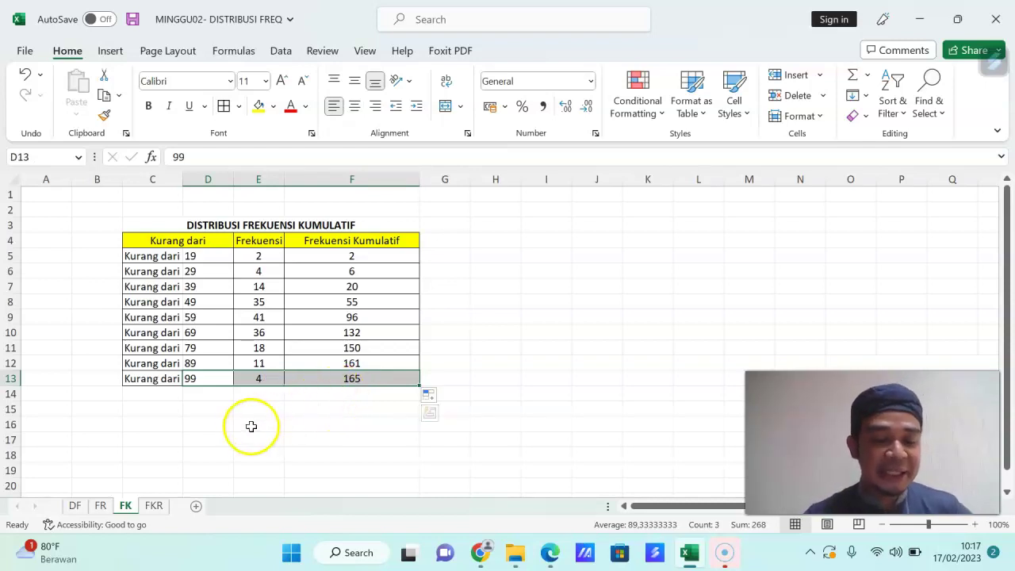
- Copy the Relatif% values F5:F13 from the FR sheet
{"action": "left_click", "coordinate": [156, 508]}
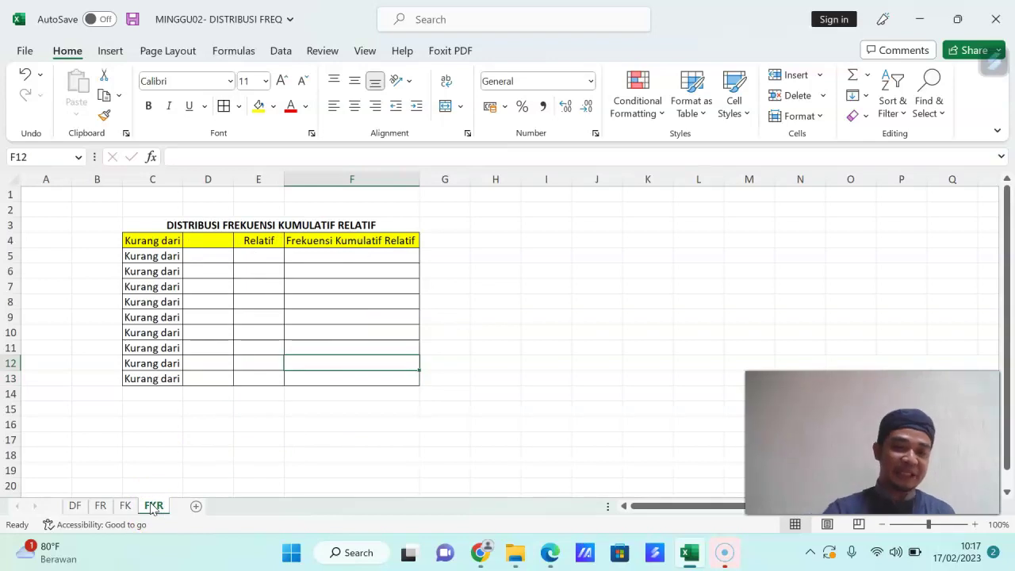
{"action": "left_click", "coordinate": [101, 506]}
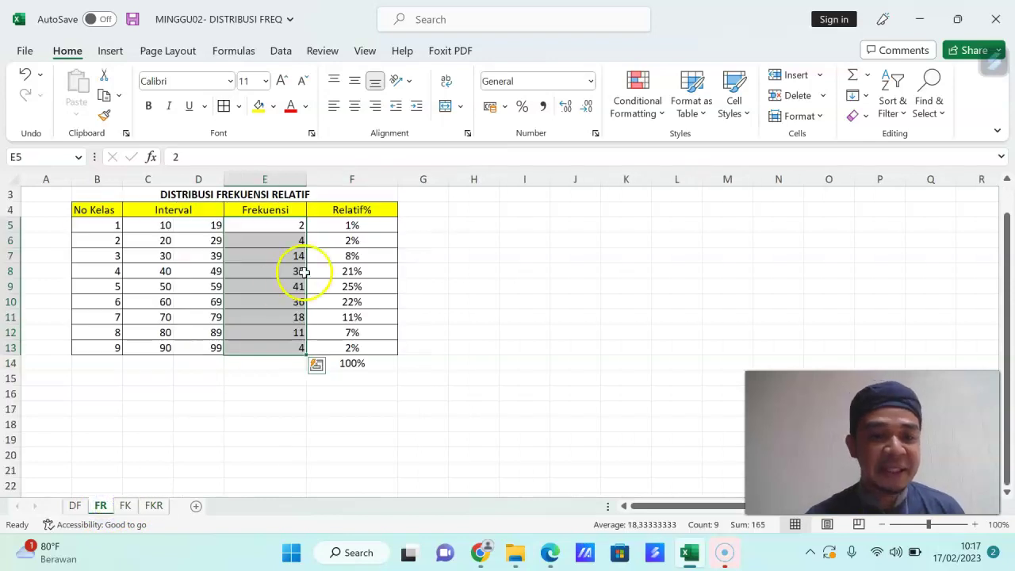
{"action": "left_click", "coordinate": [353, 228]}
{"action": "left_click_drag", "start_coordinate": [355, 235], "coordinate": [356, 343]}
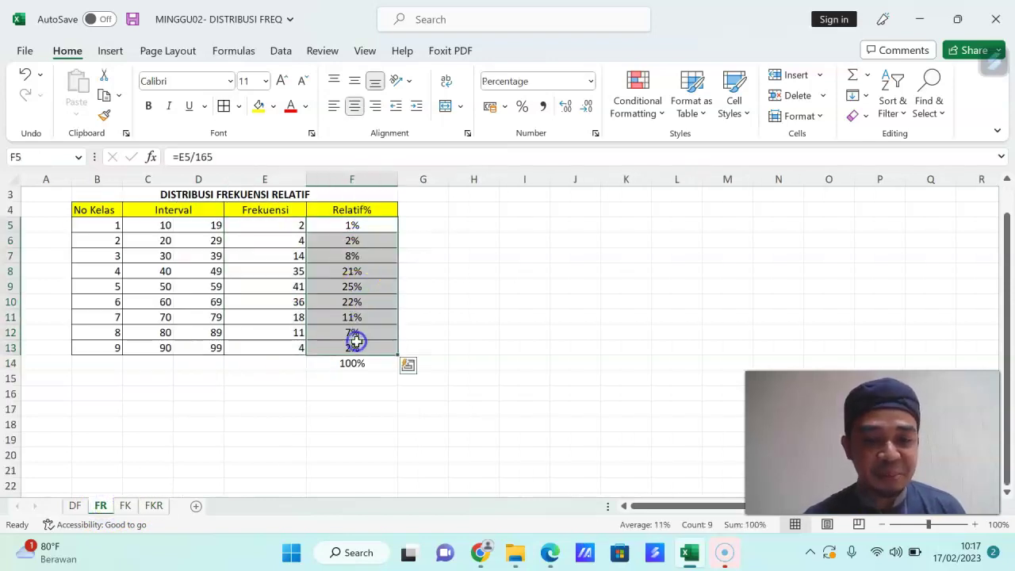
{"action": "right_click", "coordinate": [357, 346]}
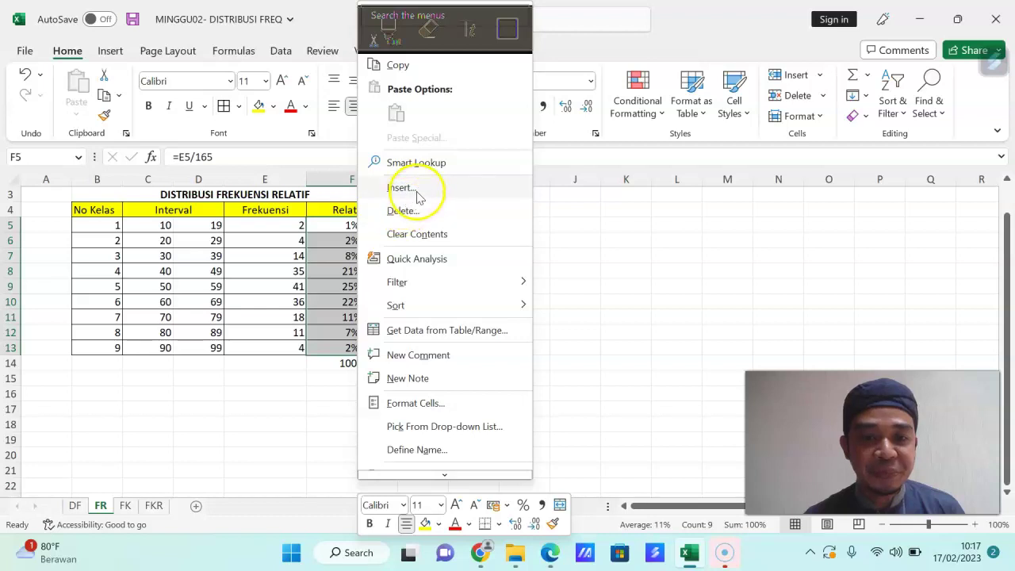
{"action": "left_click", "coordinate": [414, 65]}
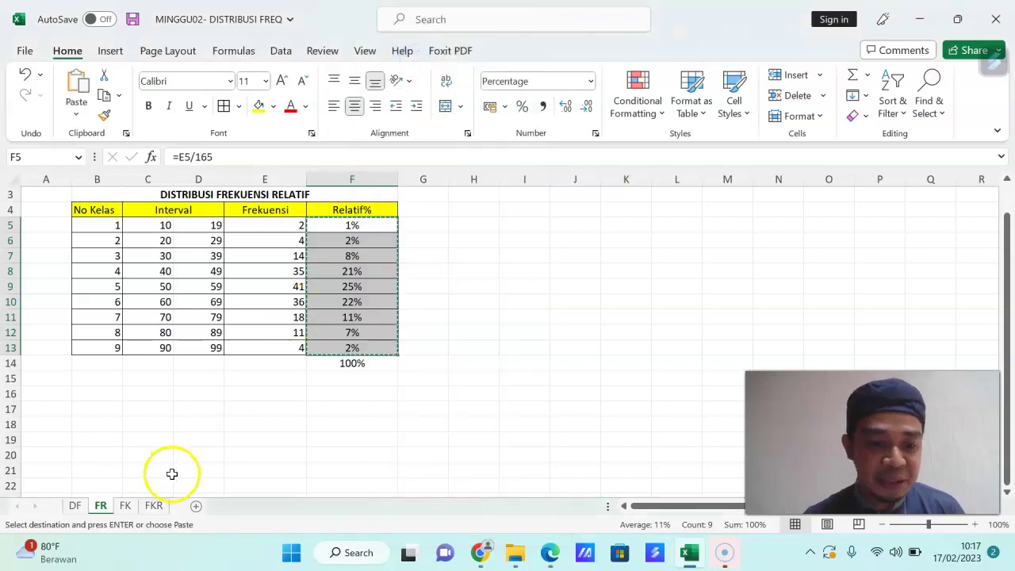
- Paste them as values into FKR cell E5 and apply Percent Style
{"action": "left_click", "coordinate": [154, 505]}
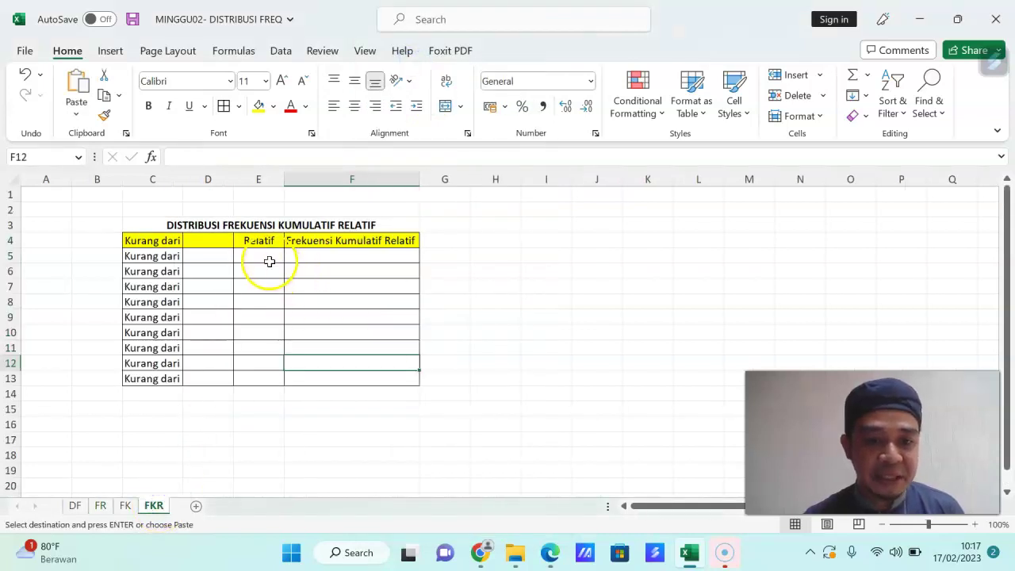
{"action": "left_click", "coordinate": [267, 254]}
{"action": "right_click", "coordinate": [267, 254]}
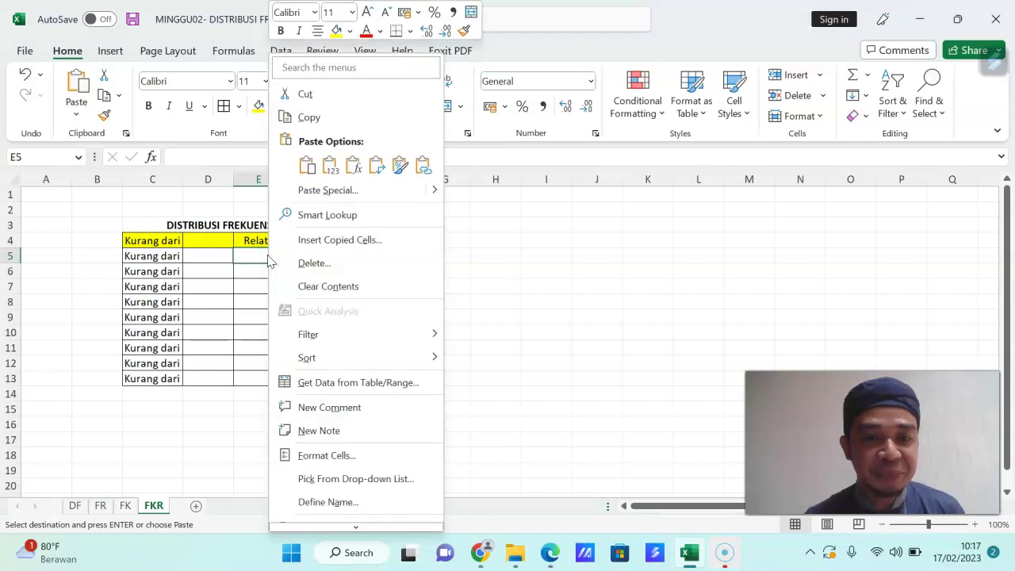
{"action": "left_click", "coordinate": [330, 164]}
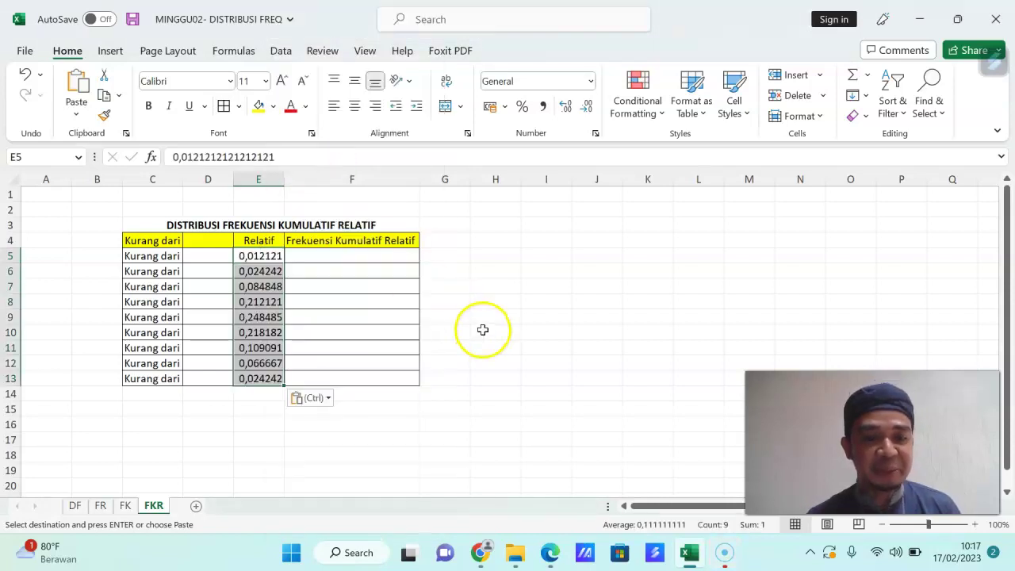
{"action": "left_click", "coordinate": [522, 106]}
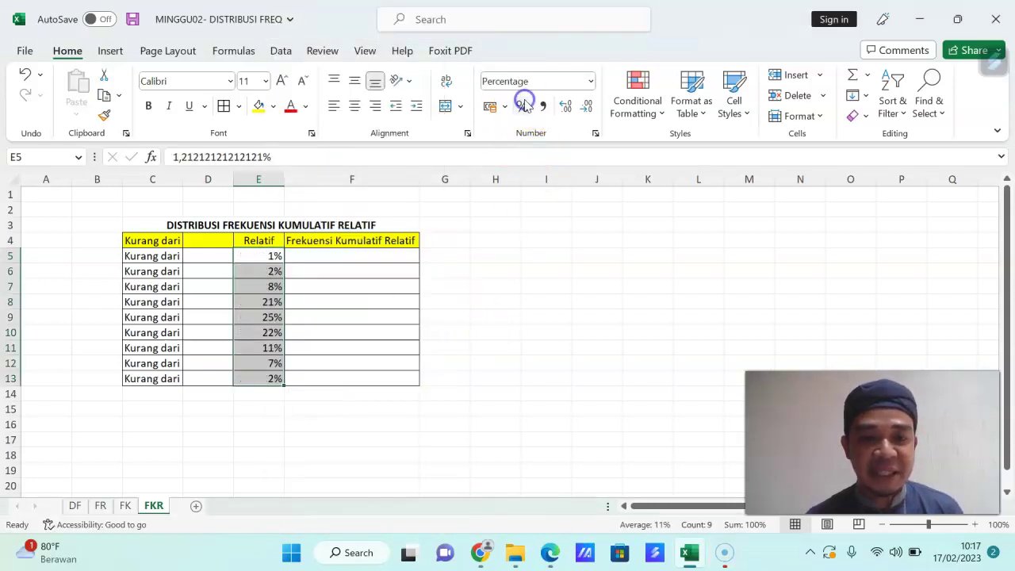
{"action": "left_click", "coordinate": [493, 312]}
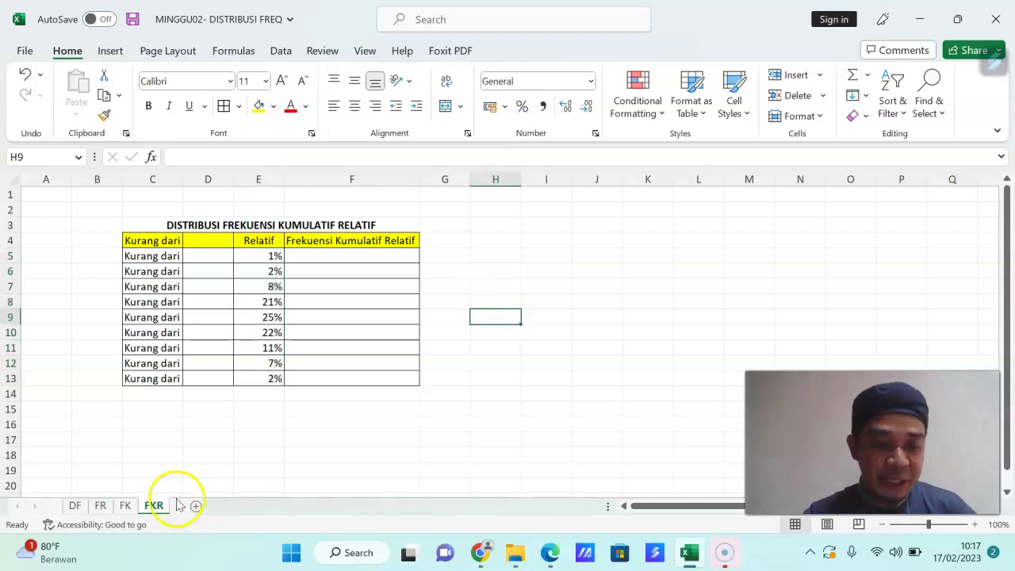
- Copy upper limits 19–99 from FK D5:D13 and paste them into FKR D5
{"action": "left_click", "coordinate": [125, 507]}
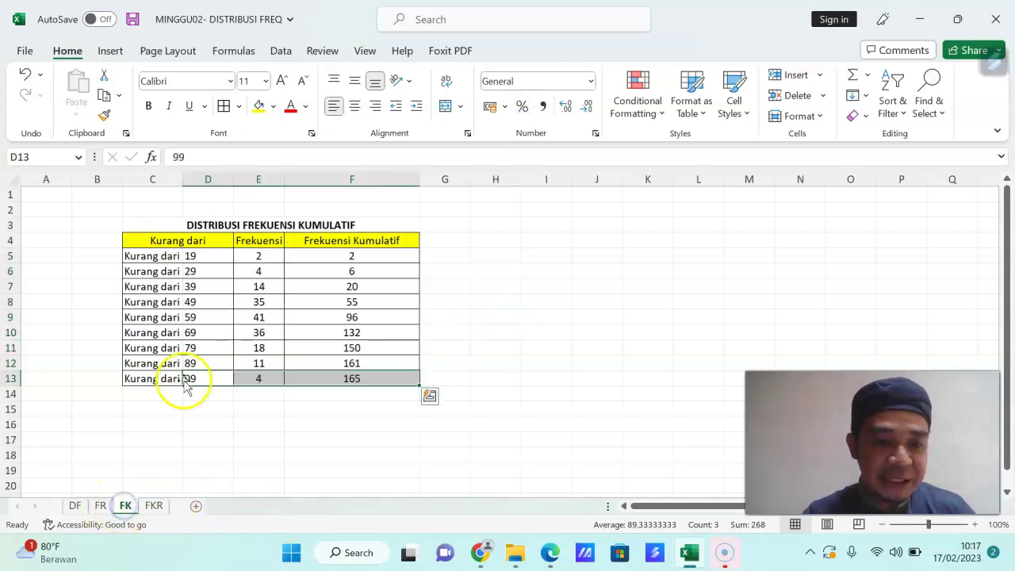
{"action": "left_click_drag", "start_coordinate": [204, 256], "coordinate": [213, 377]}
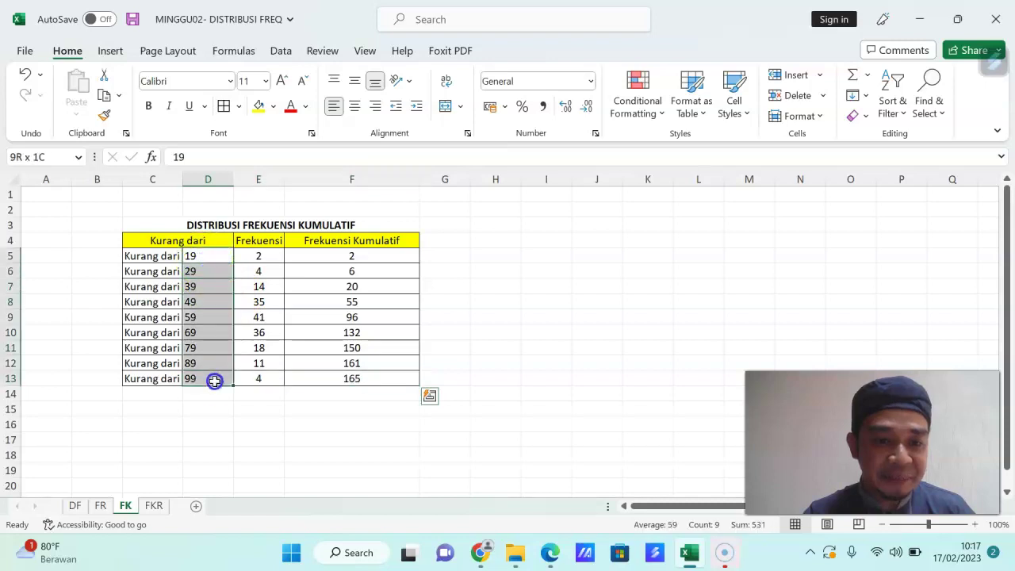
{"action": "key", "text": "ctrl+c"}
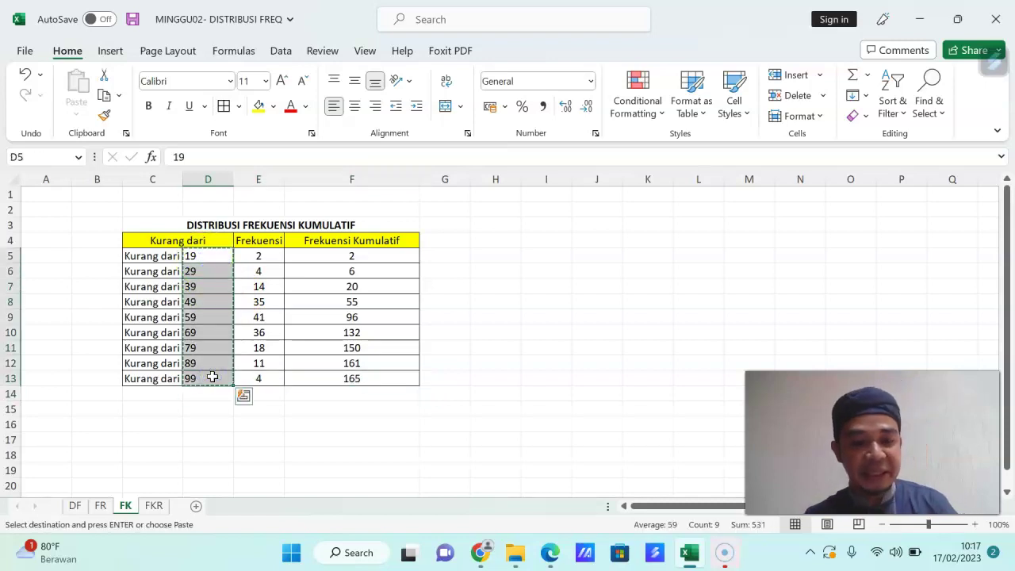
{"action": "left_click", "coordinate": [153, 505]}
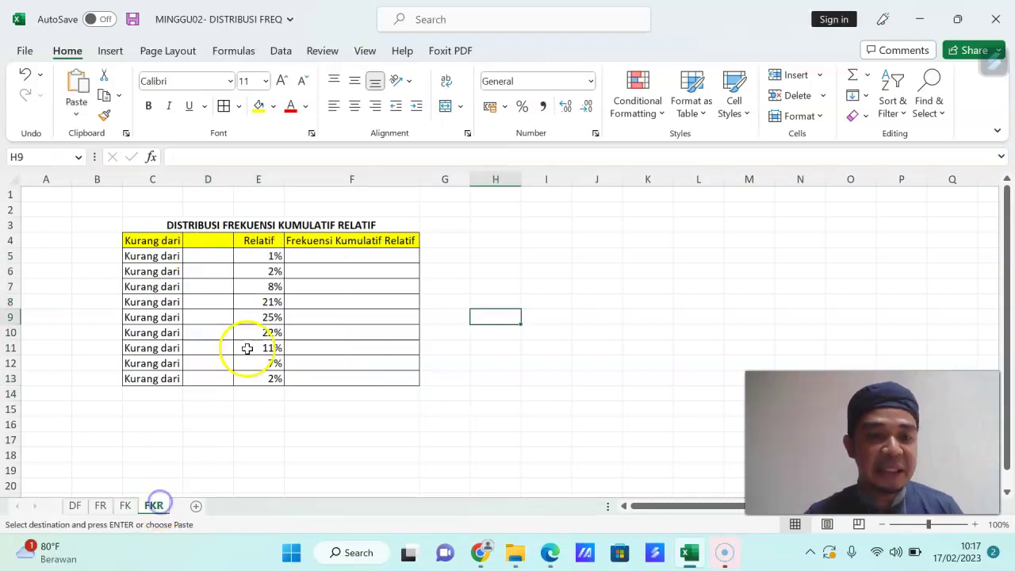
{"action": "left_click", "coordinate": [211, 258]}
{"action": "key", "text": "ctrl+v"}
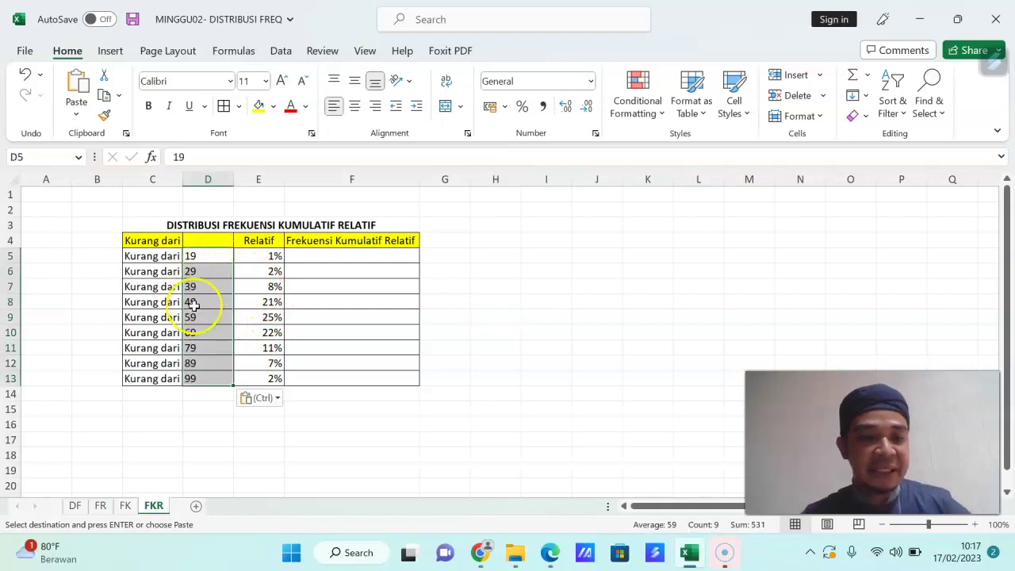
{"action": "left_click", "coordinate": [202, 332]}
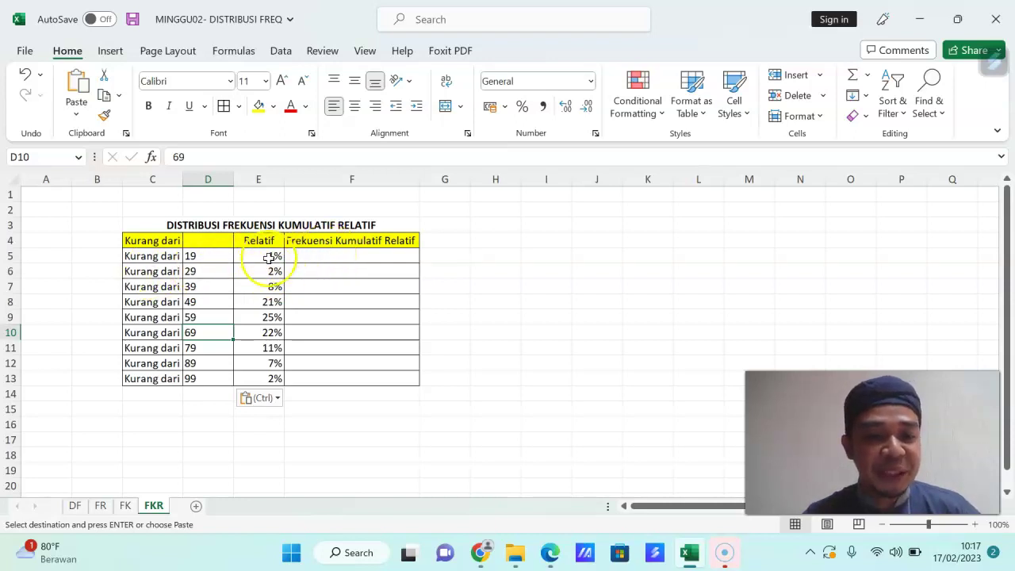
- Enter 1% in F5 and centre columns E and F
{"action": "left_click", "coordinate": [347, 257]}
{"action": "type", "text": "1"}
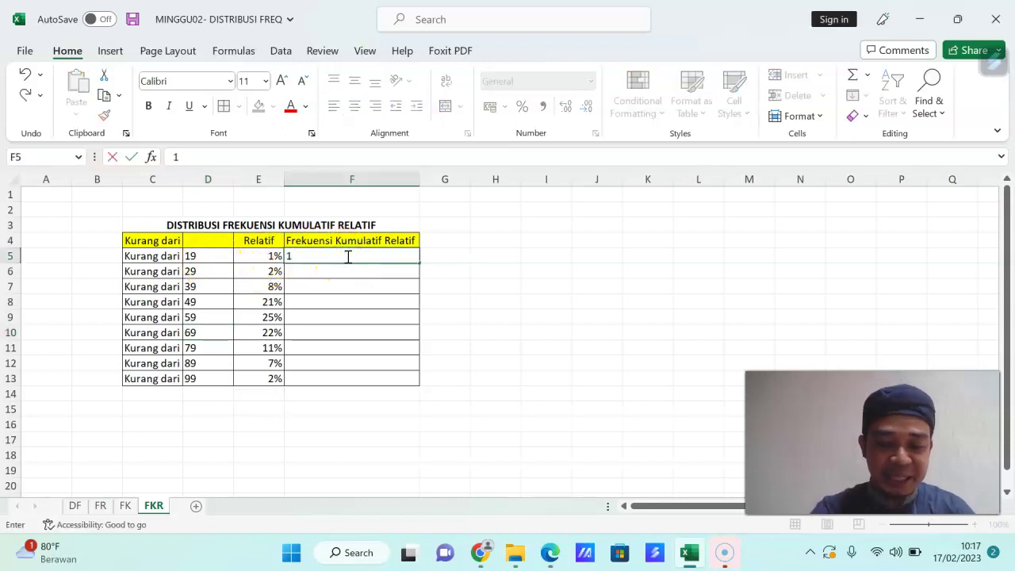
{"action": "key", "text": "Return"}
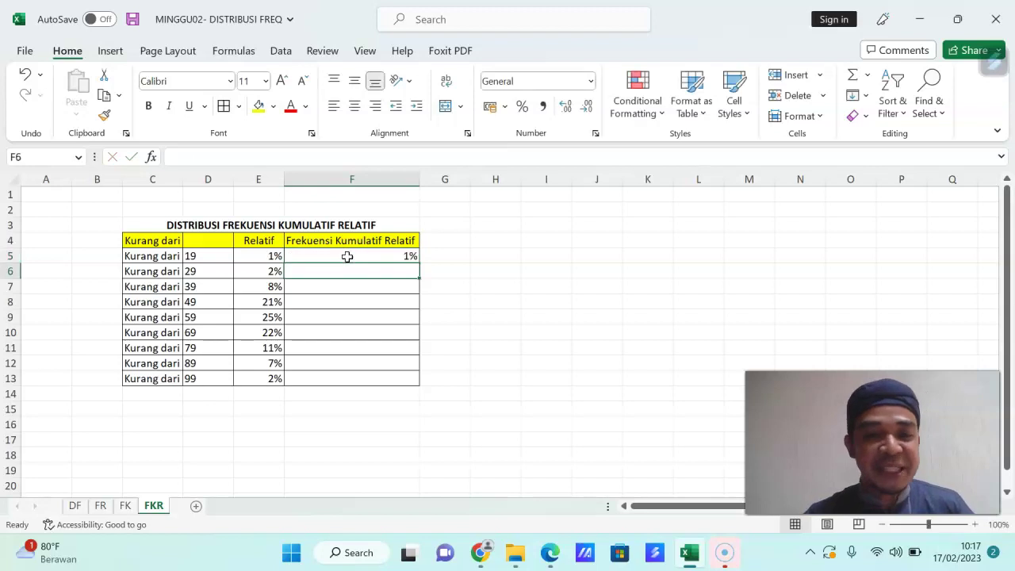
{"action": "left_click_drag", "start_coordinate": [267, 179], "coordinate": [333, 182]}
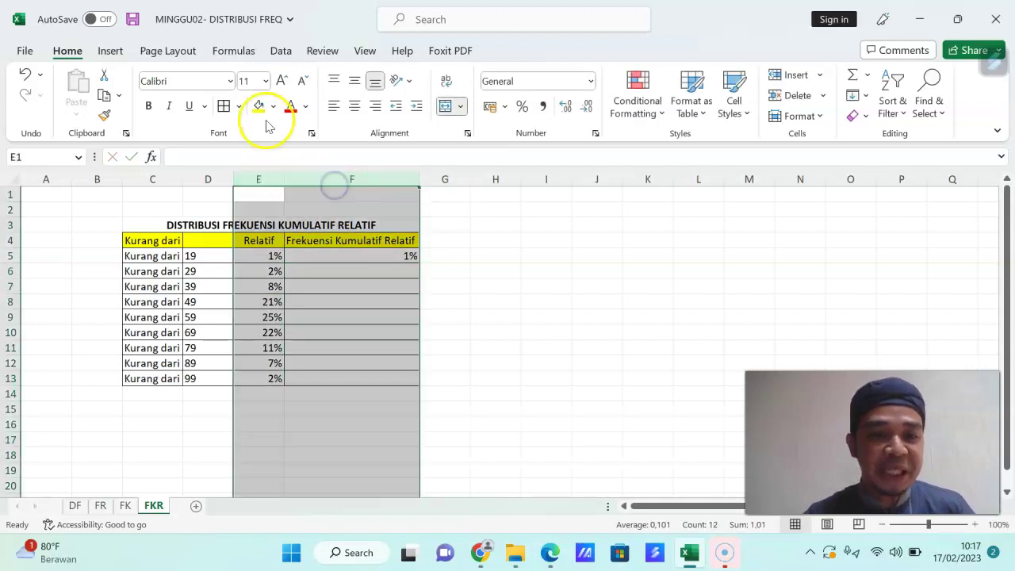
{"action": "left_click", "coordinate": [356, 107]}
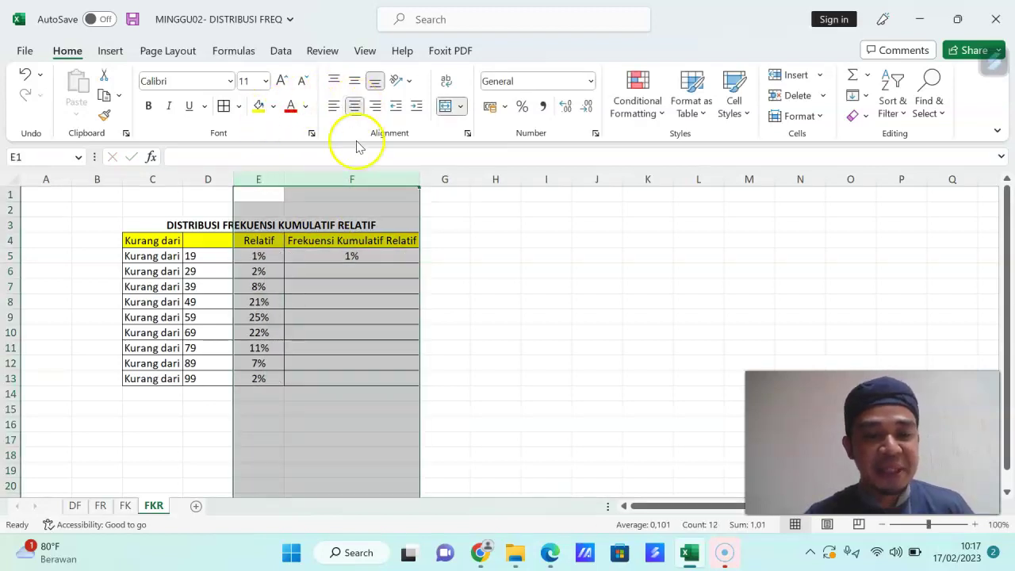
{"action": "left_click", "coordinate": [361, 297]}
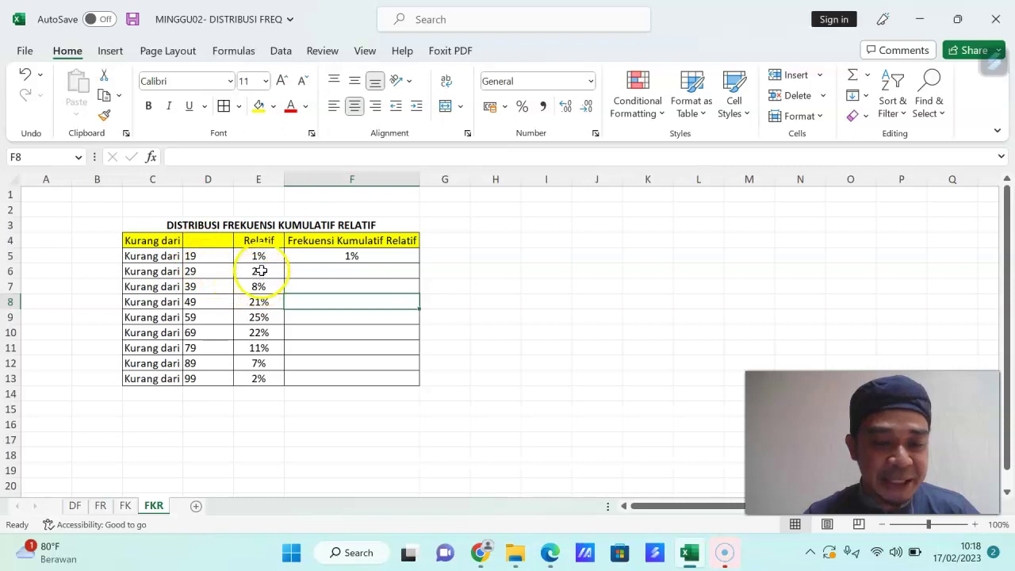
- Enter =F5+E6 in F6 and fill it down to F13, reaching 100%
{"action": "left_click", "coordinate": [350, 275]}
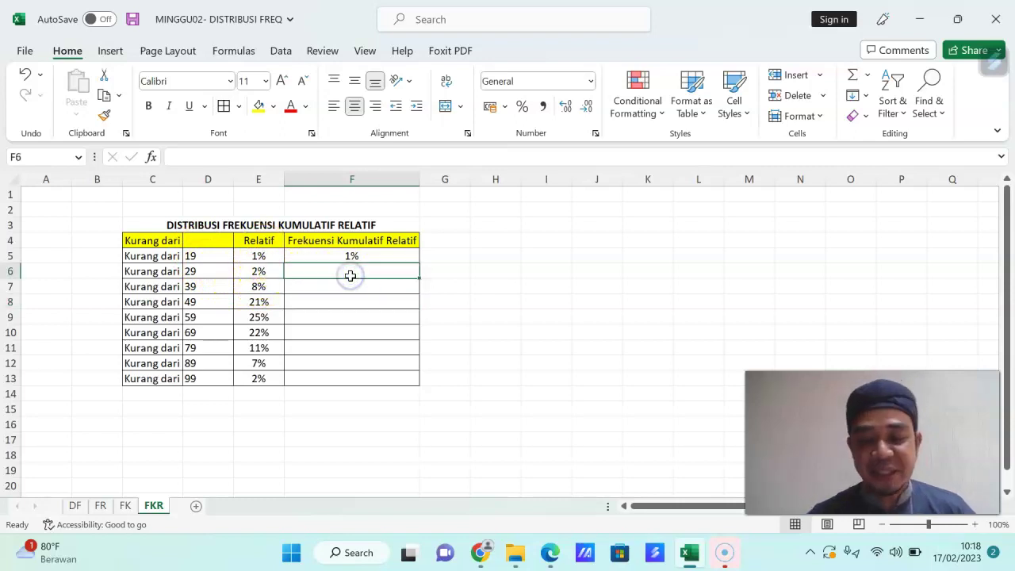
{"action": "type", "text": "="}
{"action": "left_click", "coordinate": [356, 253]}
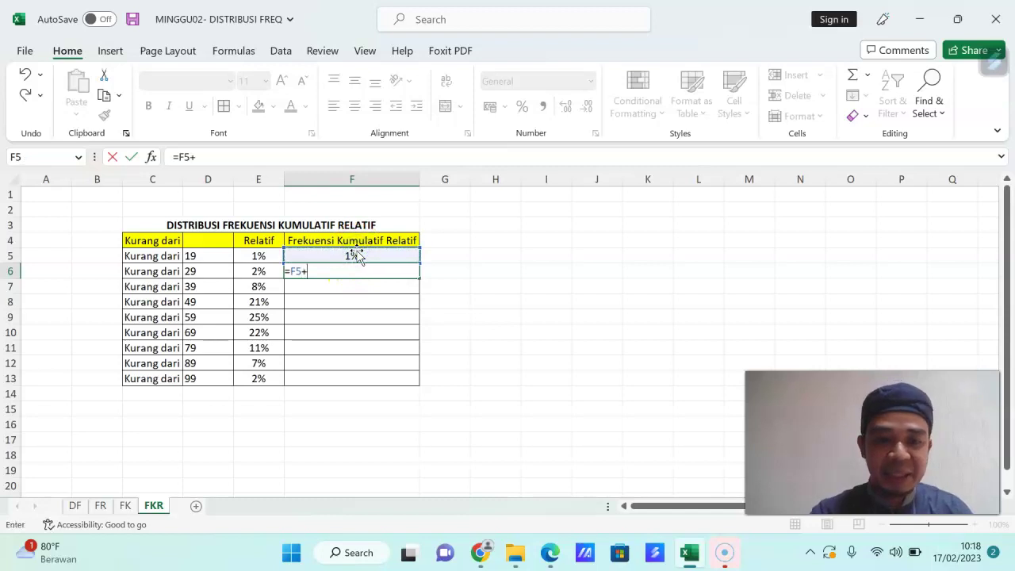
{"action": "left_click", "coordinate": [254, 272]}
{"action": "key", "text": "Return"}
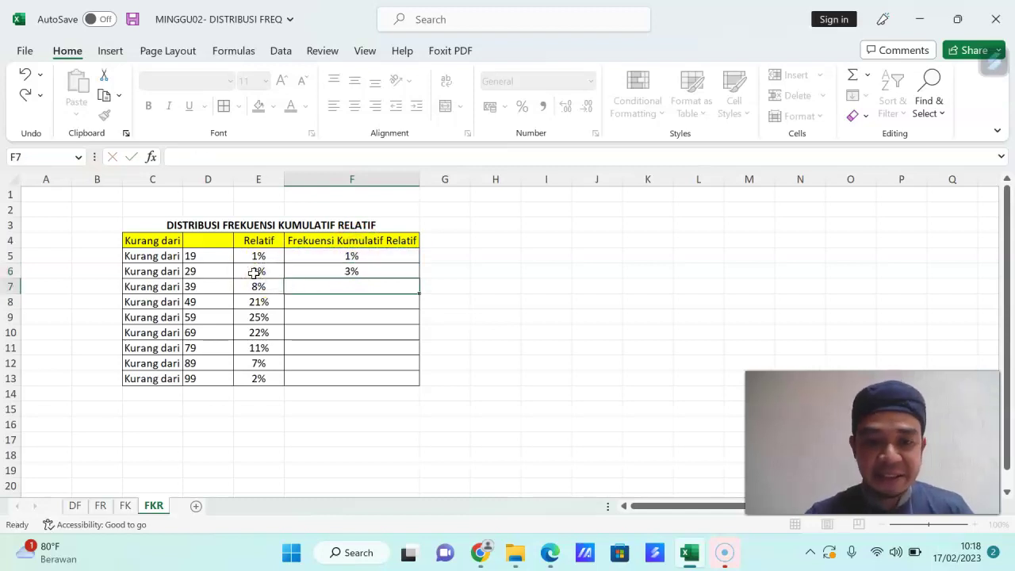
{"action": "left_click", "coordinate": [367, 272]}
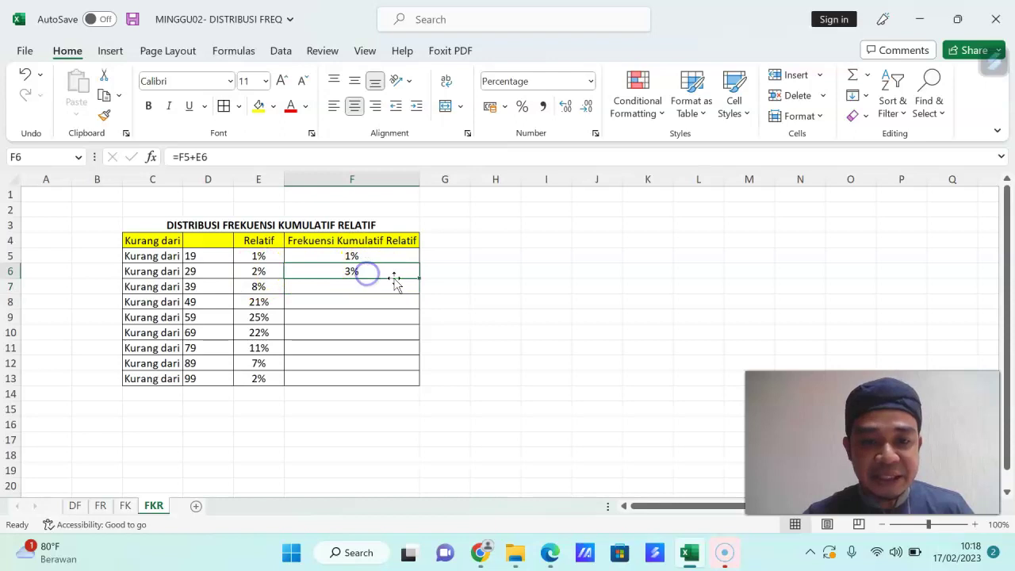
{"action": "left_click_drag", "start_coordinate": [418, 280], "coordinate": [414, 379]}
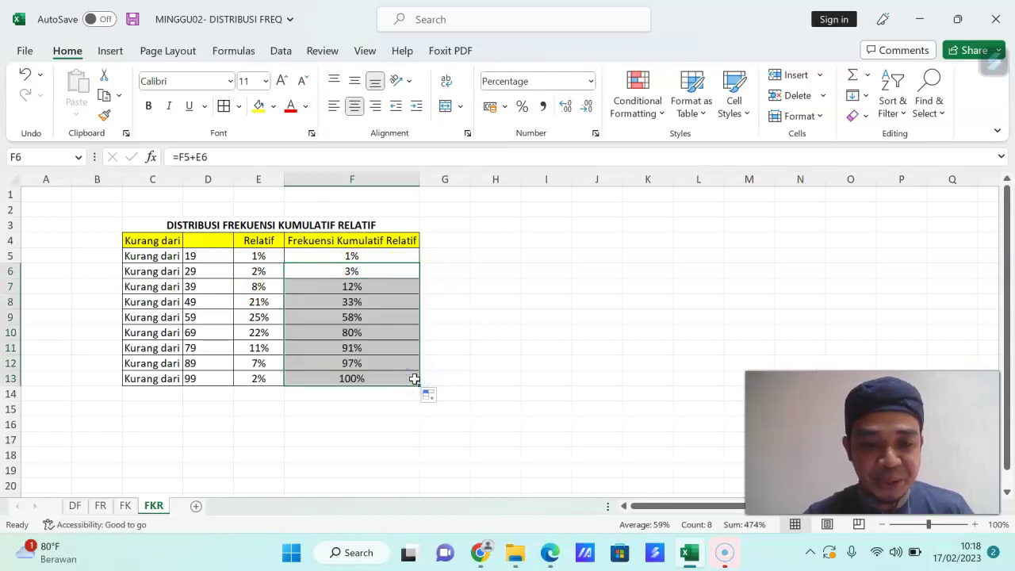
{"action": "left_click", "coordinate": [386, 380]}
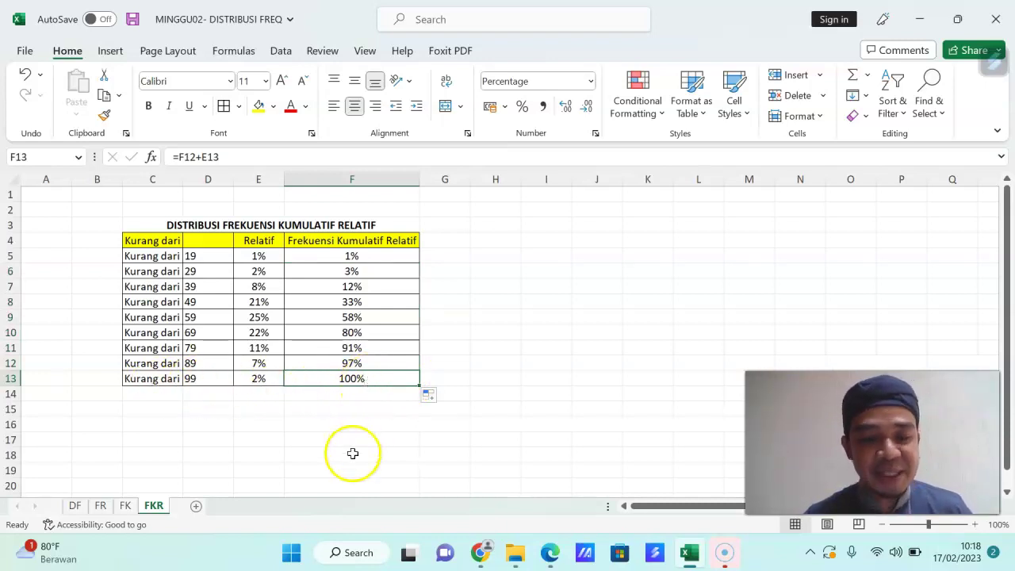
{"action": "left_click", "coordinate": [73, 507]}
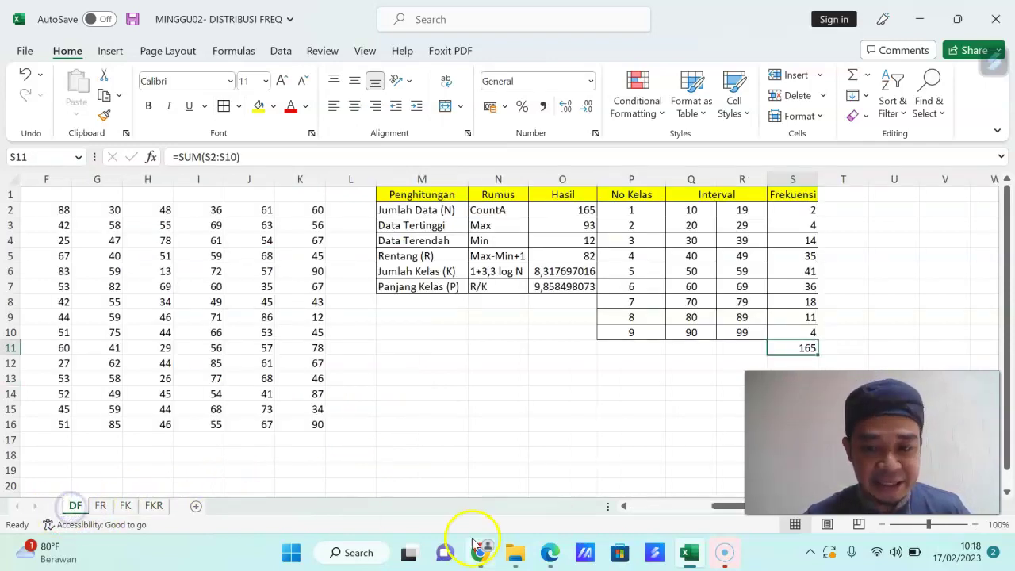
{"action": "scroll", "coordinate": [625, 508], "scroll_direction": "left", "scroll_amount": 5}
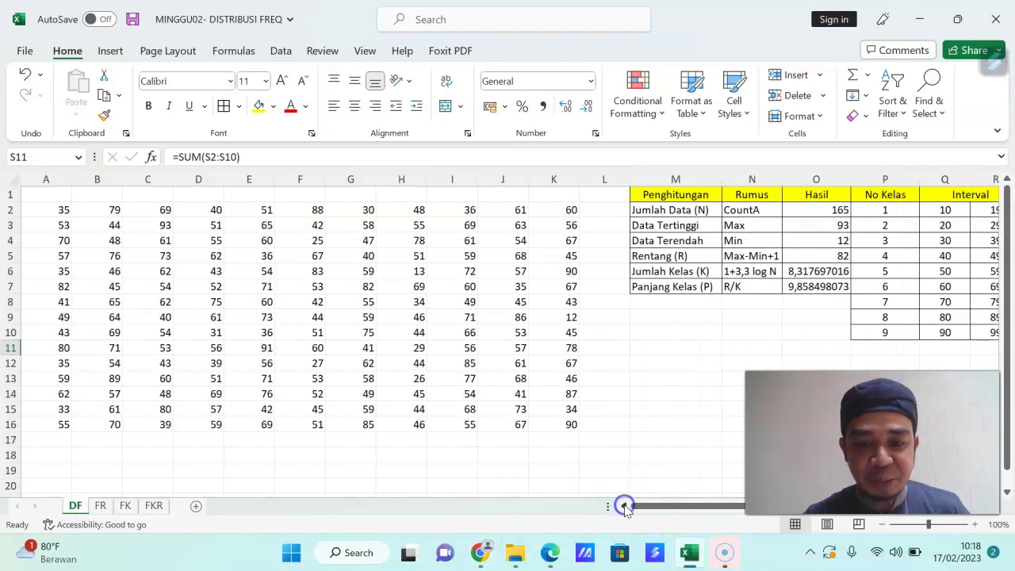
{"action": "left_click", "coordinate": [571, 424]}
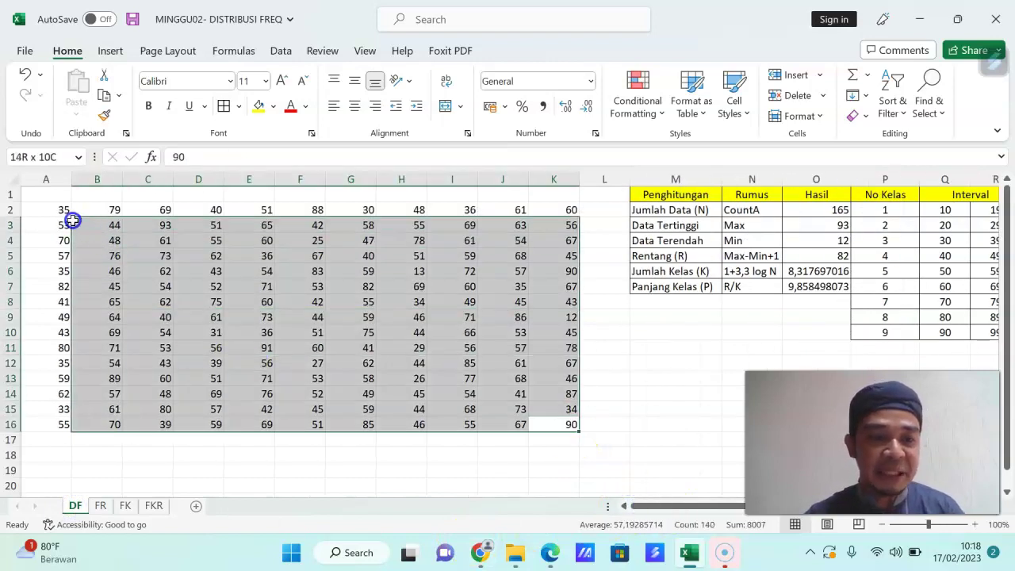
{"action": "left_click_drag", "start_coordinate": [397, 405], "coordinate": [47, 212]}
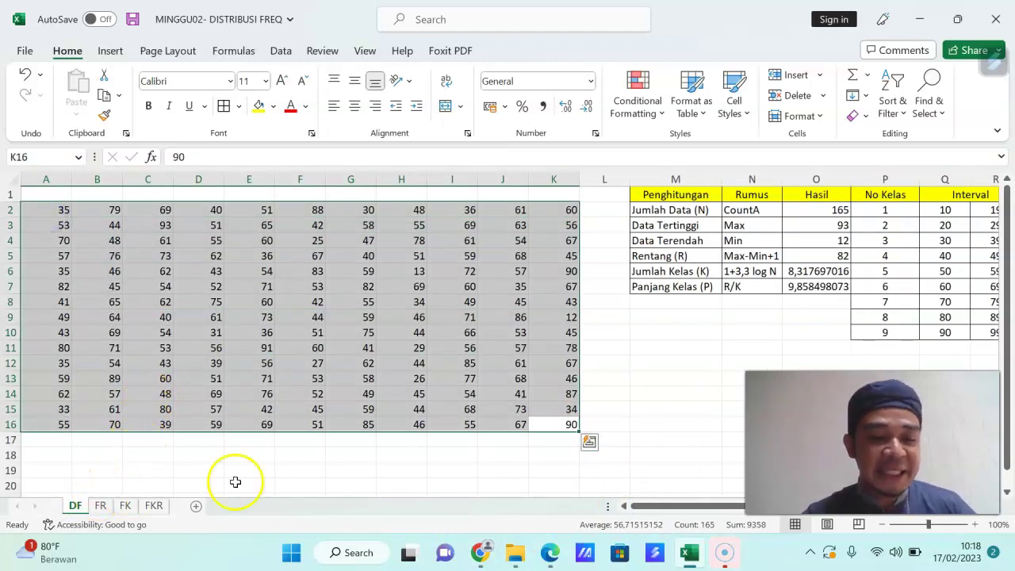
{"action": "left_click_drag", "start_coordinate": [656, 514], "coordinate": [680, 506]}
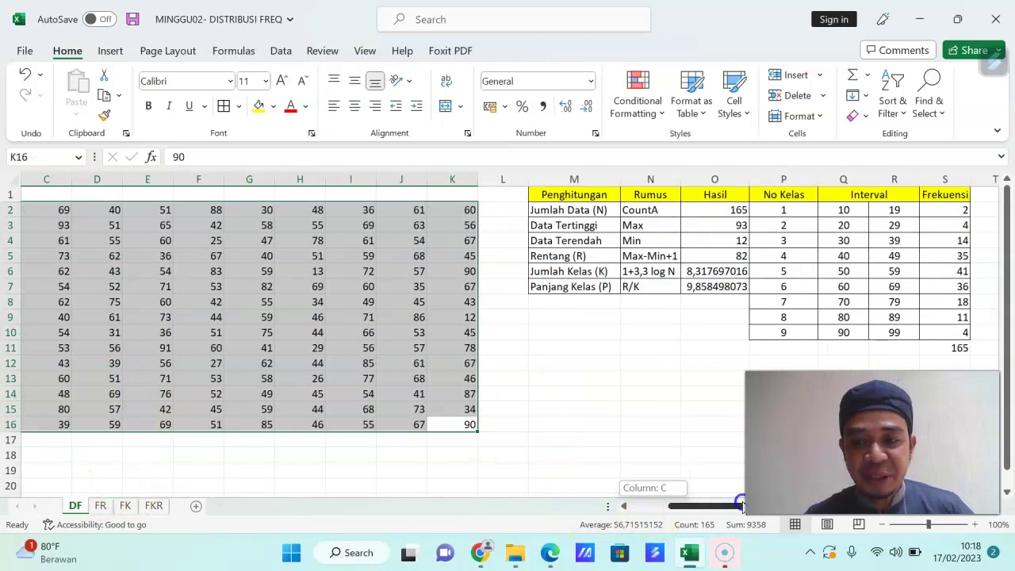
{"action": "left_click_drag", "start_coordinate": [939, 199], "coordinate": [936, 332]}
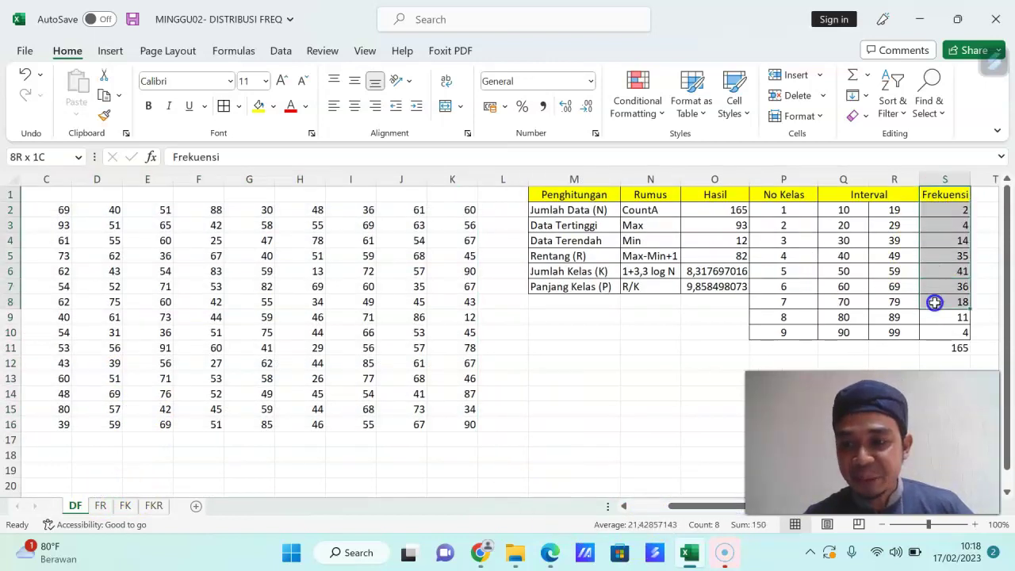
{"action": "left_click", "coordinate": [100, 506]}
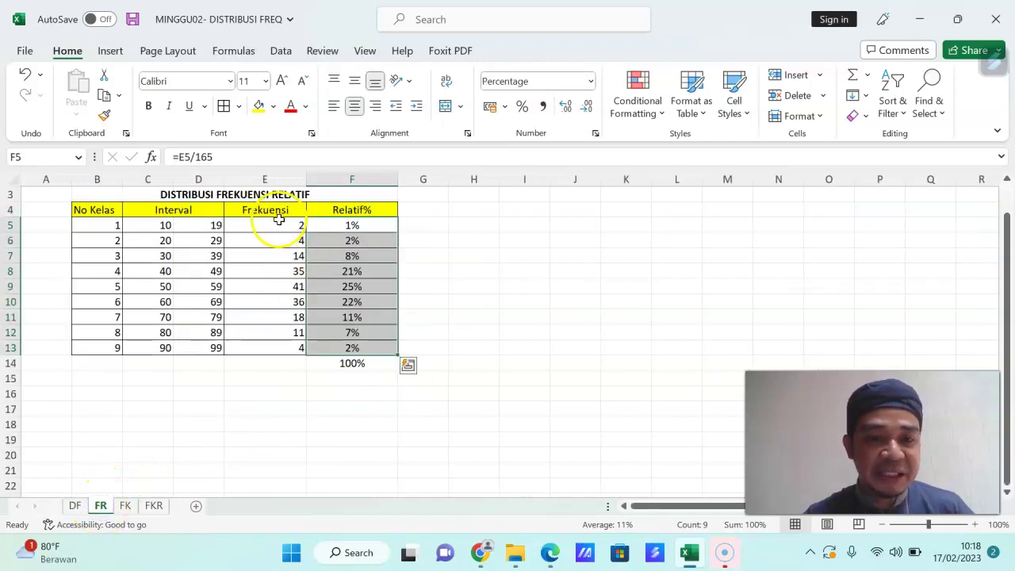
{"action": "left_click", "coordinate": [125, 506]}
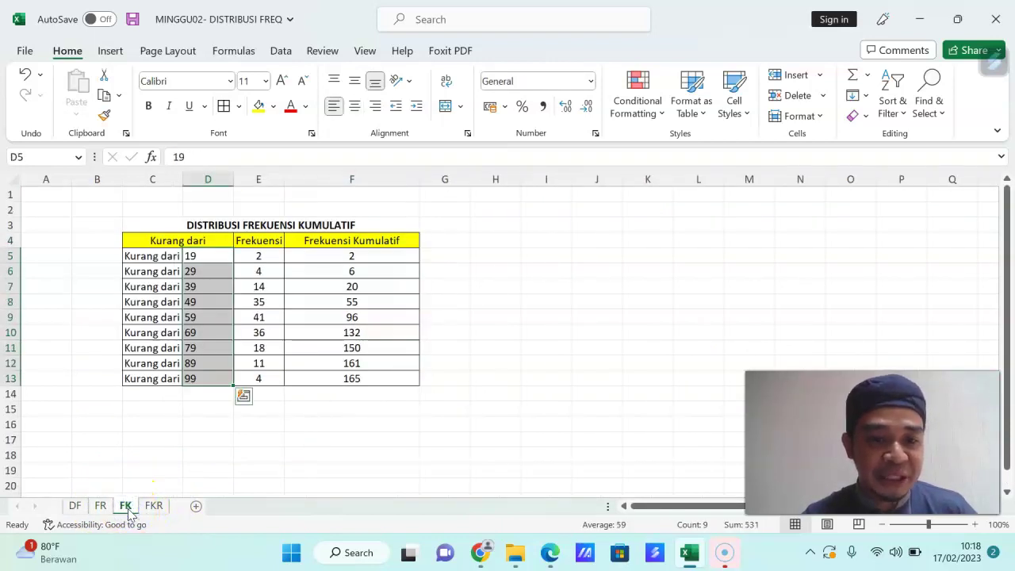
{"action": "left_click", "coordinate": [150, 507]}
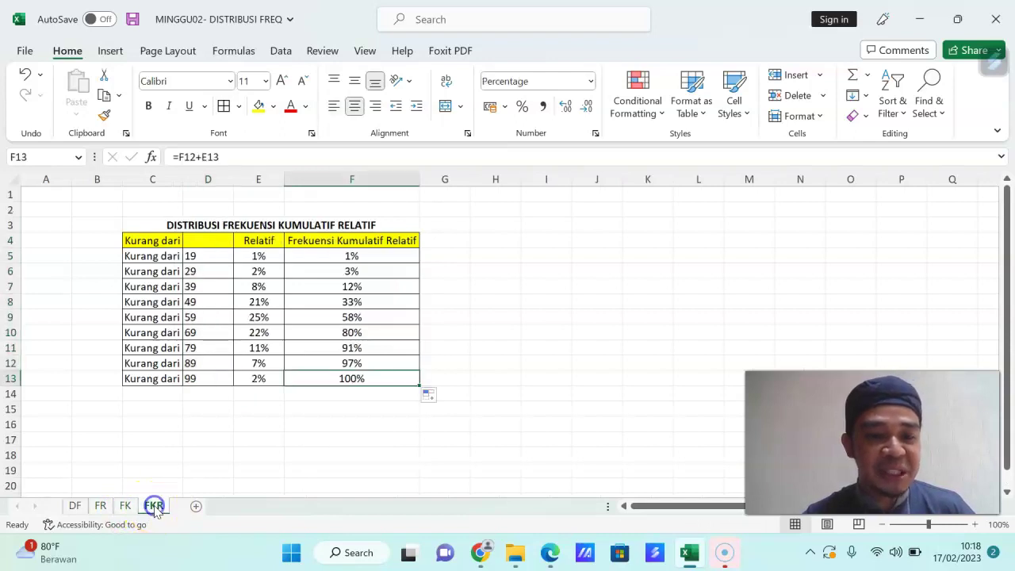